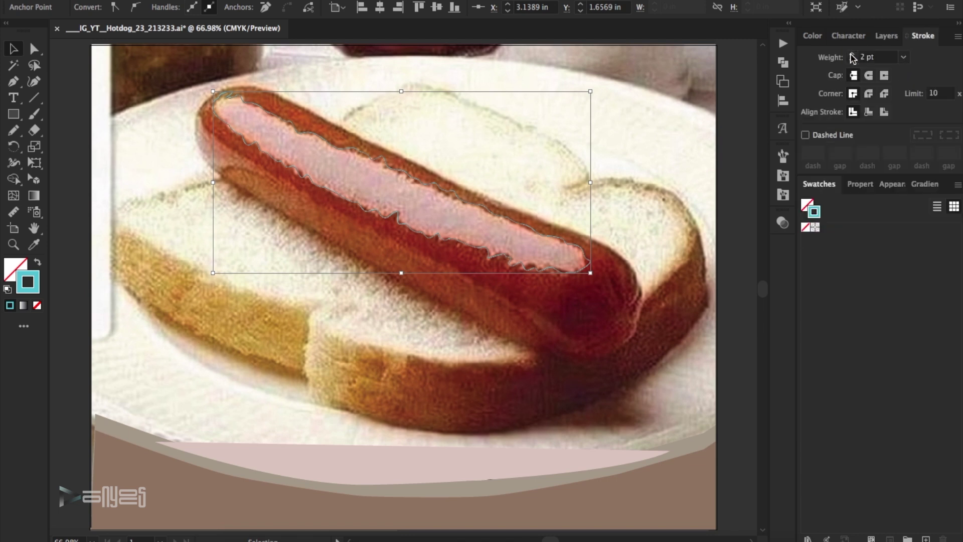
Step: Give the hot dog's main highlight outline a 4 pt stroke and paint small tapered brush highlights on the hot dog's right end
click(661, 153)
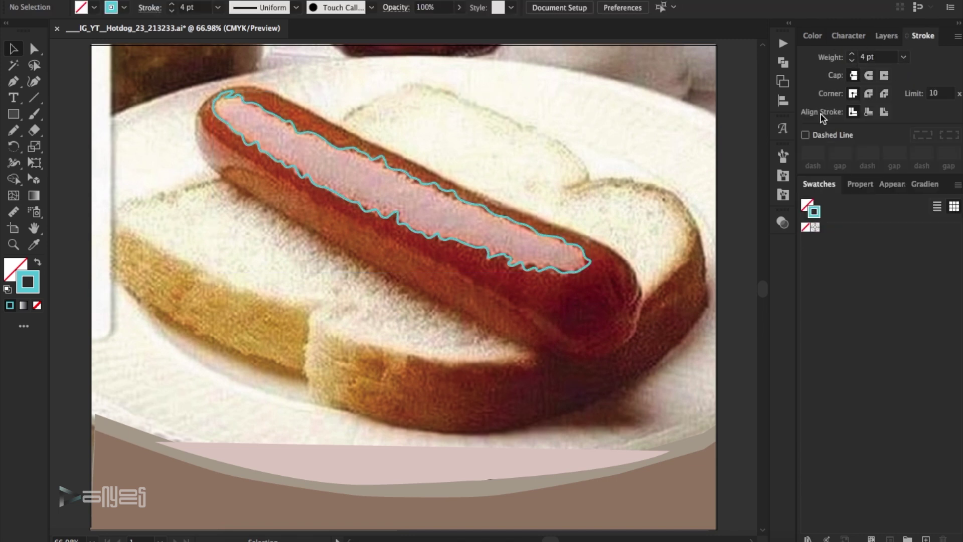
key(F7)
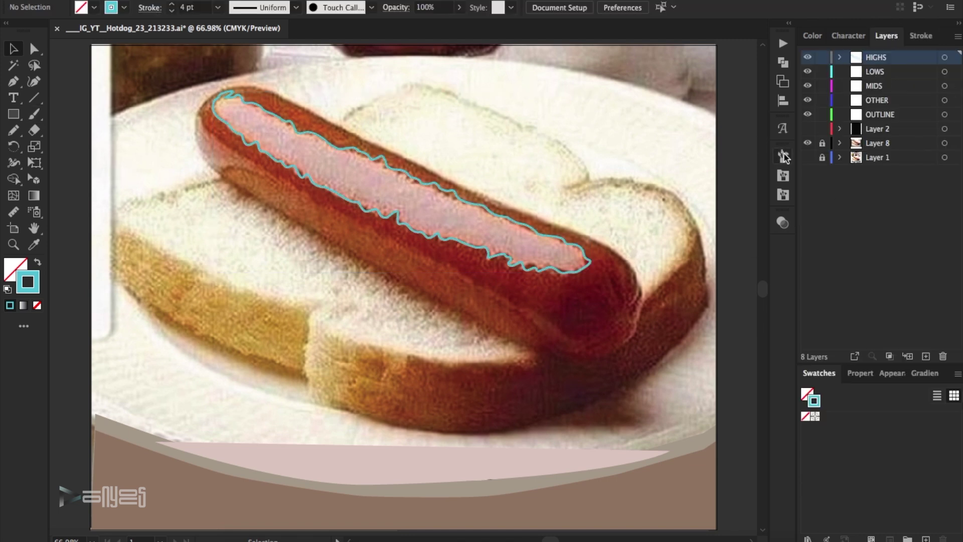
click(781, 130)
click(667, 148)
scroll(712, 301, down, 3)
click(656, 290)
drag(639, 284, 623, 339)
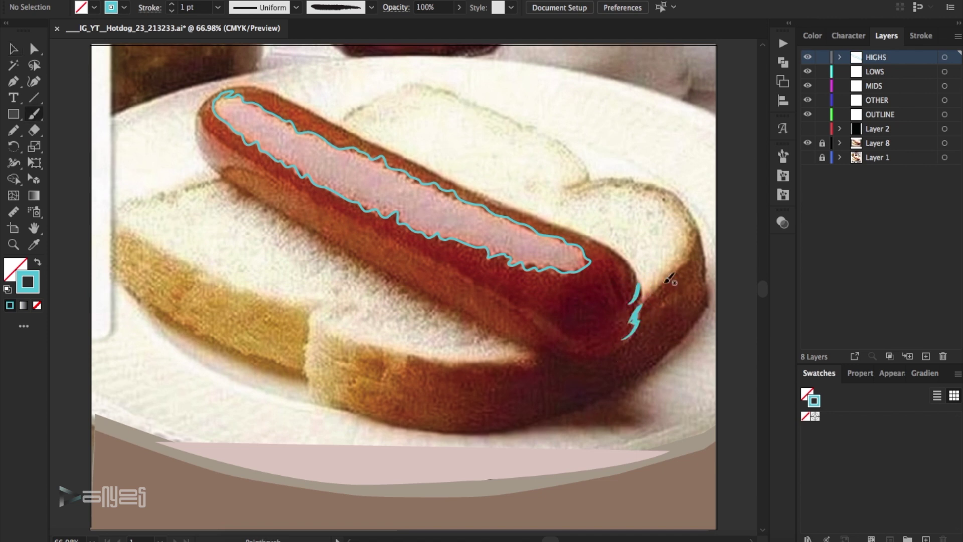
Step: Trace a closed, wavy highlight shape along the hot dog's lower side with the Pen tool and give it a 3 pt stroke
mouse_move(540, 331)
mouse_down()
mouse_move(376, 247)
mouse_move(301, 193)
mouse_move(244, 176)
mouse_move(208, 138)
mouse_up()
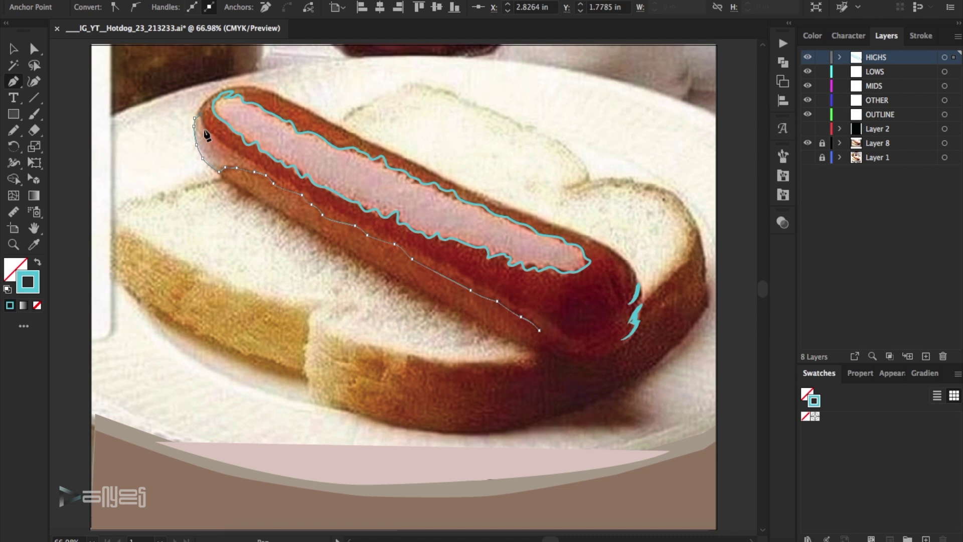
mouse_move(377, 238)
mouse_down()
mouse_move(413, 243)
mouse_move(448, 272)
mouse_up()
mouse_move(533, 314)
mouse_down()
mouse_move(595, 344)
mouse_move(554, 341)
mouse_up()
key(v)
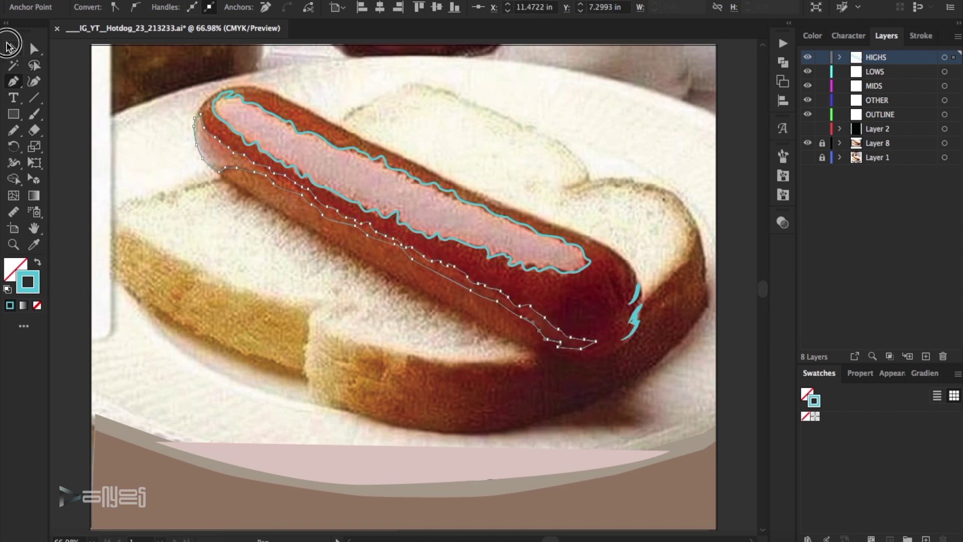
click(921, 36)
click(499, 82)
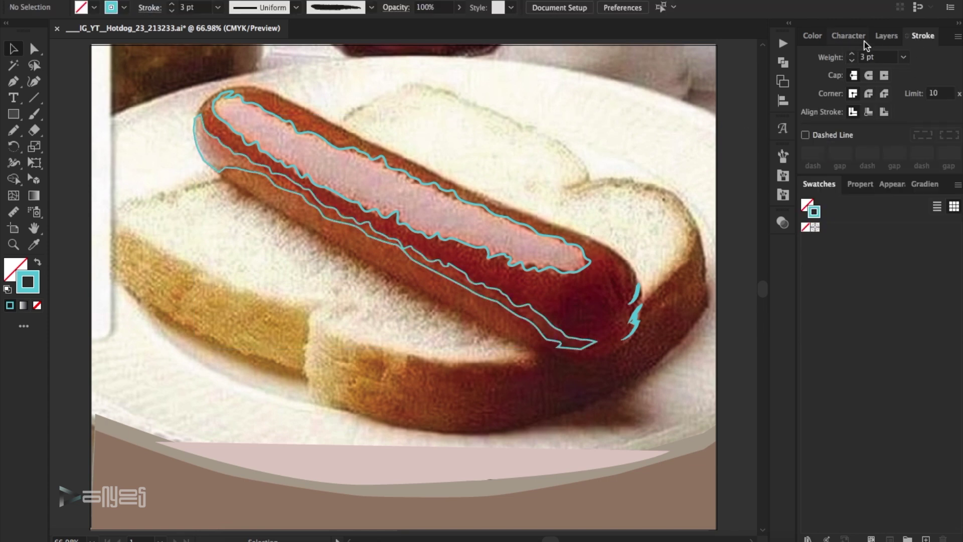
click(13, 84)
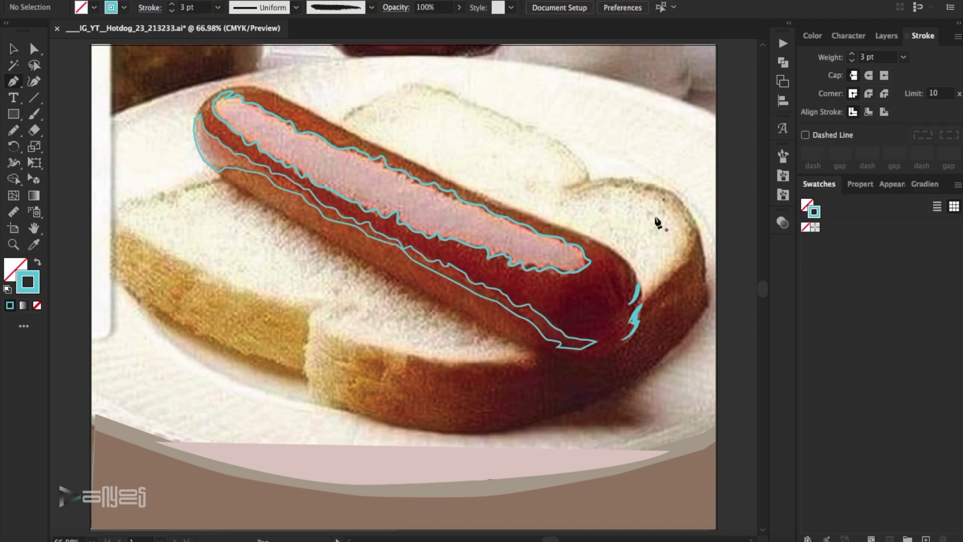
key(F7)
click(807, 129)
click(618, 200)
drag(646, 195, 717, 208)
scroll(714, 209, up, 5)
drag(400, 102, 399, 284)
key(ctrl+shift+a)
scroll(395, 240, down, 5)
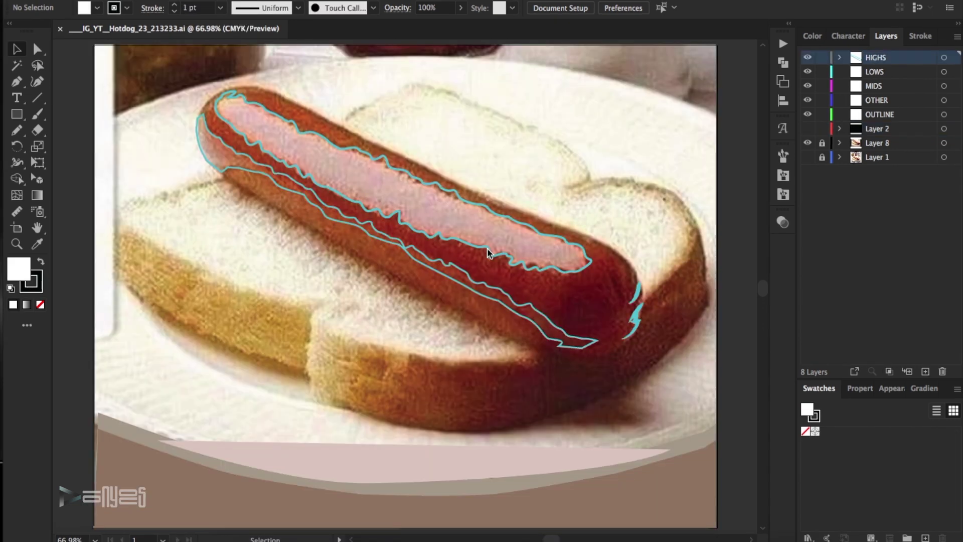
Step: Select the hot dog's main highlight outline and add its turquoise stroke color to the swatches
click(574, 272)
key(x)
click(957, 390)
click(838, 232)
click(840, 334)
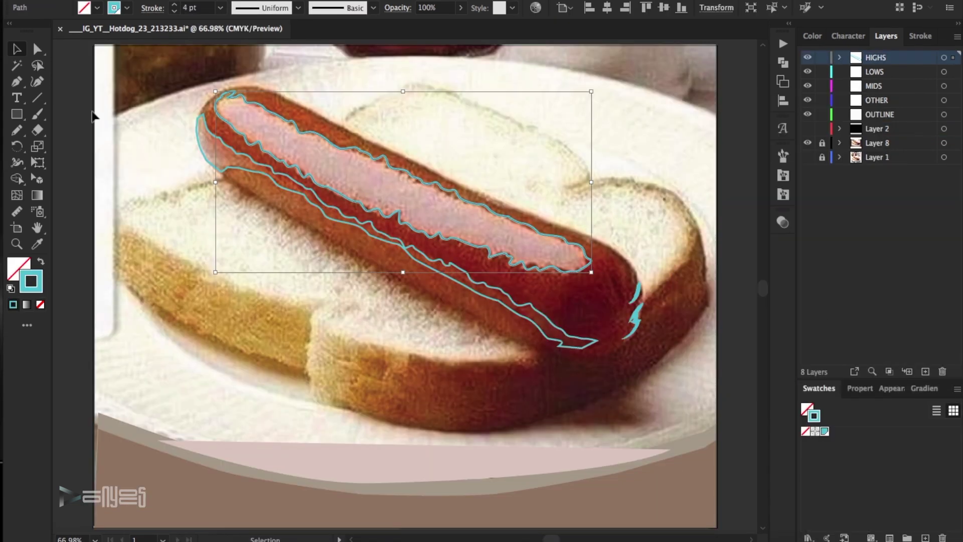
Step: Deselect the highlight outline, hide the HIGHS layer and make the OUTLINE layer active for drawing with the Pen tool
key(ctrl+shift+a)
key(p)
scroll(333, 161, up, 2)
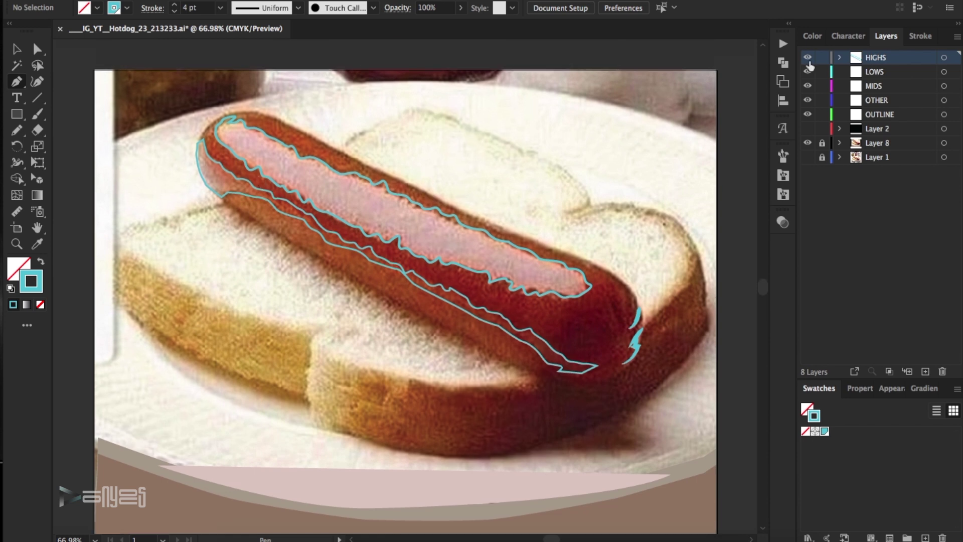
click(808, 57)
click(937, 115)
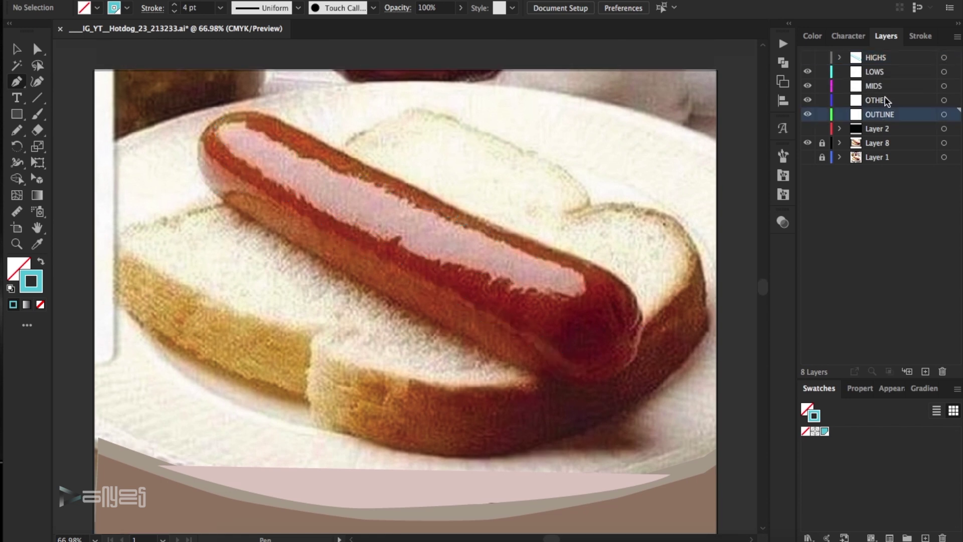
Step: Trace a closed outline around the white face of the front bread slice, up to the hot dog's lower edge
drag(201, 212, 178, 223)
click(174, 226)
click(156, 224)
drag(119, 239, 119, 246)
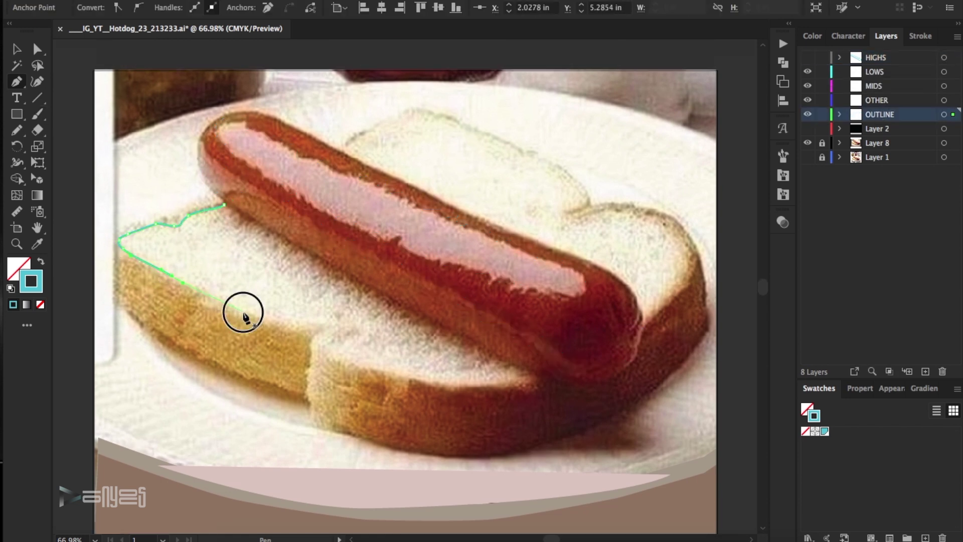
click(316, 342)
drag(454, 381, 476, 383)
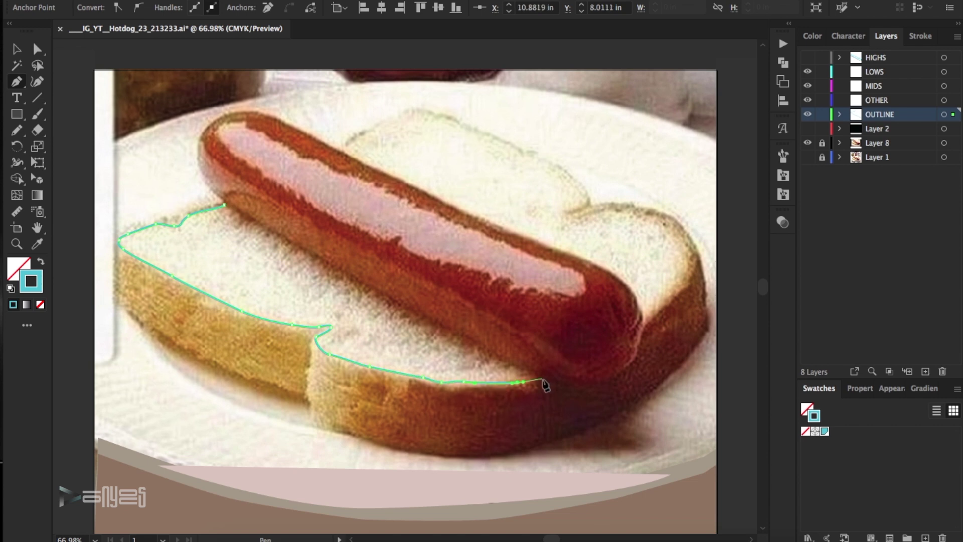
click(533, 381)
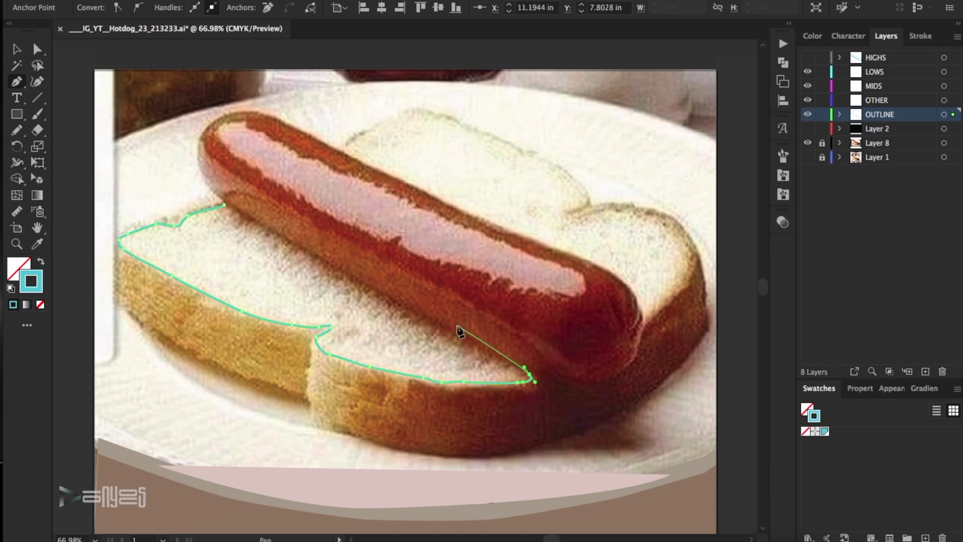
click(224, 205)
Step: Trace a closed outline around the white face of the bread behind the hot dog, starting at the hot dog's right end
drag(636, 323, 682, 282)
click(615, 215)
click(578, 217)
click(561, 171)
click(537, 159)
click(518, 155)
click(501, 144)
click(471, 131)
drag(455, 123, 450, 120)
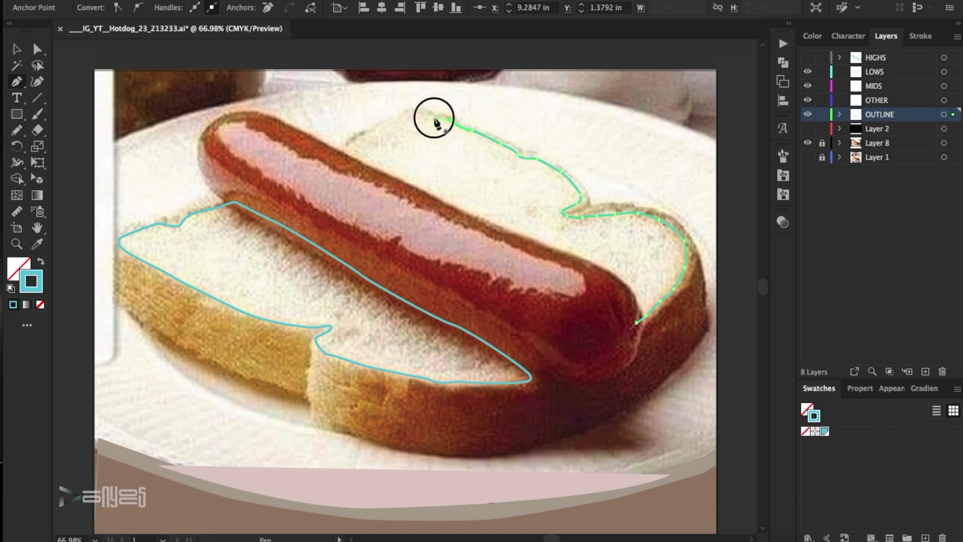
click(637, 323)
Step: Trace the bread's outer crust from the hot dog's left end around the left side to the notch in the front edge
click(218, 199)
click(199, 204)
click(184, 208)
click(169, 214)
click(132, 224)
click(120, 229)
drag(109, 234, 105, 240)
drag(105, 284, 106, 292)
click(185, 348)
click(199, 360)
click(216, 365)
click(241, 377)
click(259, 377)
click(274, 383)
click(293, 388)
click(303, 386)
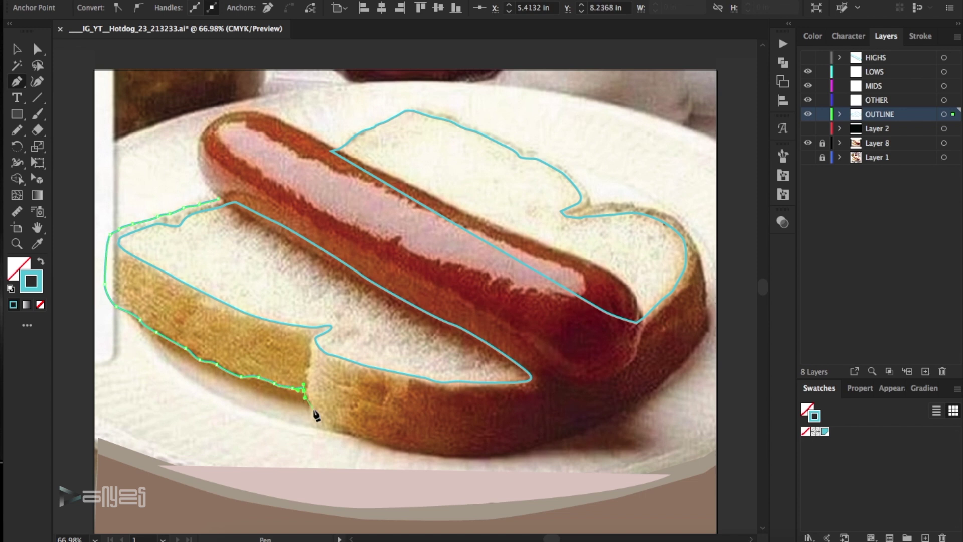
Step: Continue the outer crust path along the front, right and back edges of the bread and close it across the hot dog
click(384, 446)
click(408, 453)
click(465, 457)
click(473, 458)
click(481, 457)
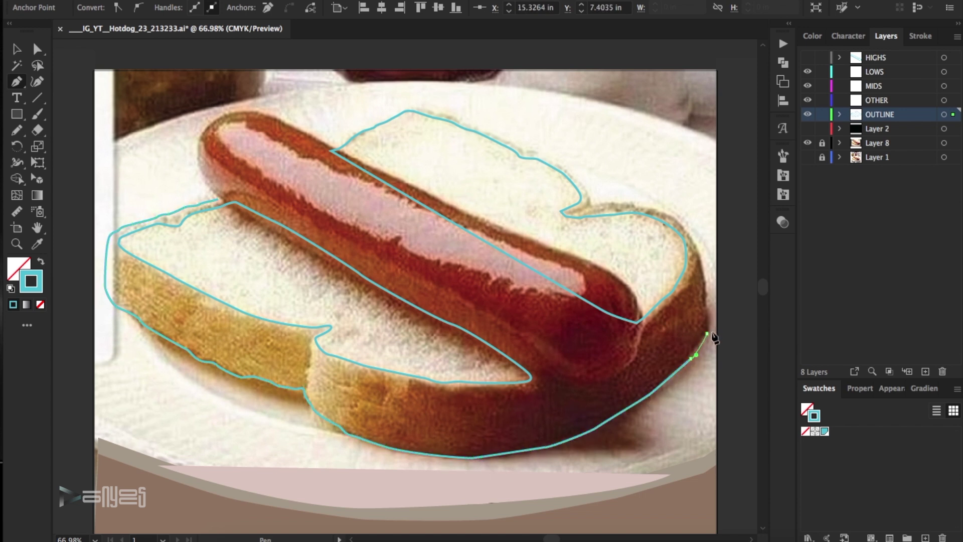
click(566, 165)
click(542, 152)
click(521, 145)
click(489, 131)
click(465, 119)
click(455, 114)
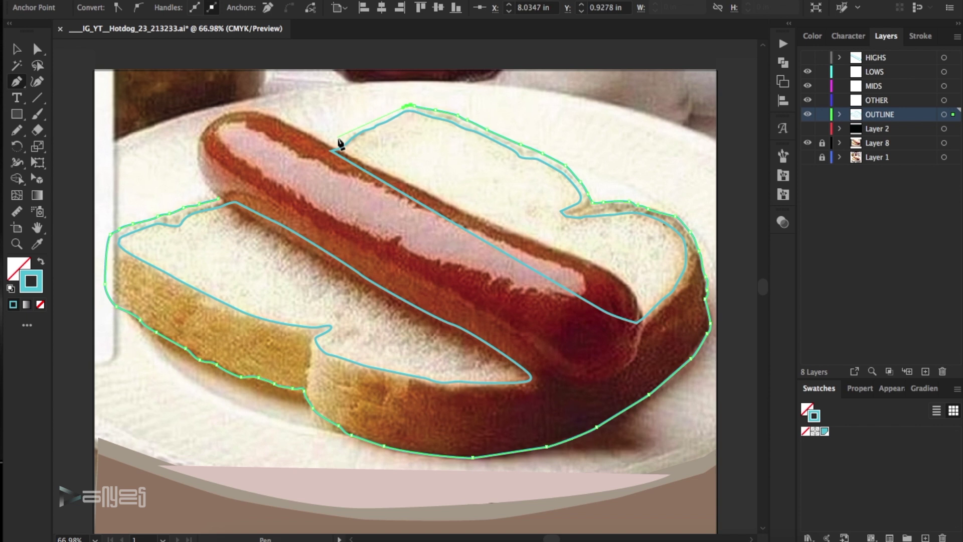
click(221, 201)
Step: Refine anchor points of the outer bread outline around the back slice with the Direct Selection tool and deselect the path
key(a)
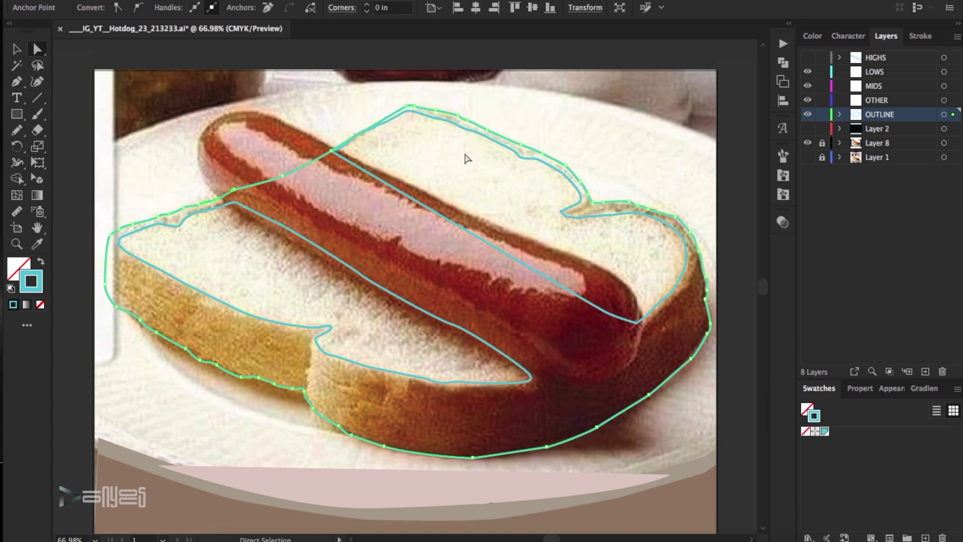
click(567, 165)
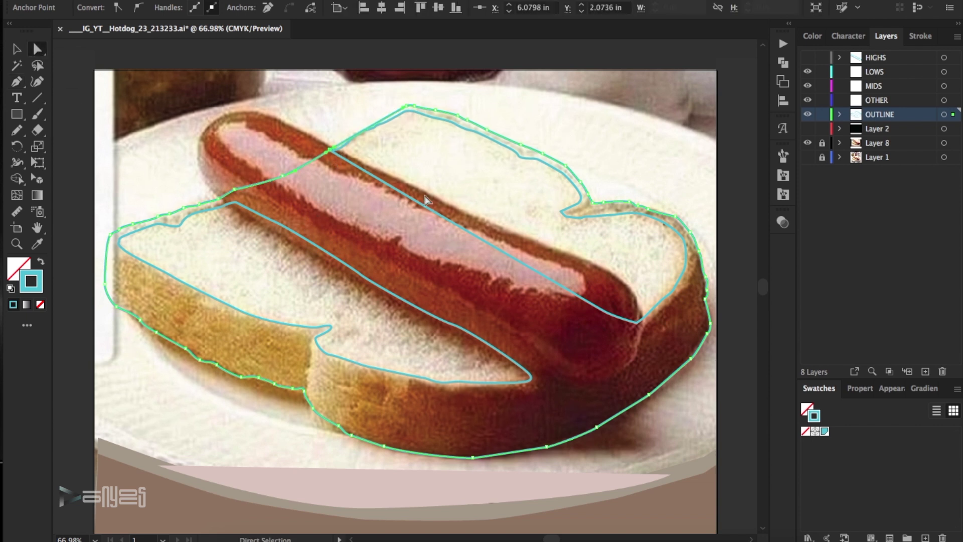
click(565, 161)
click(412, 108)
click(482, 109)
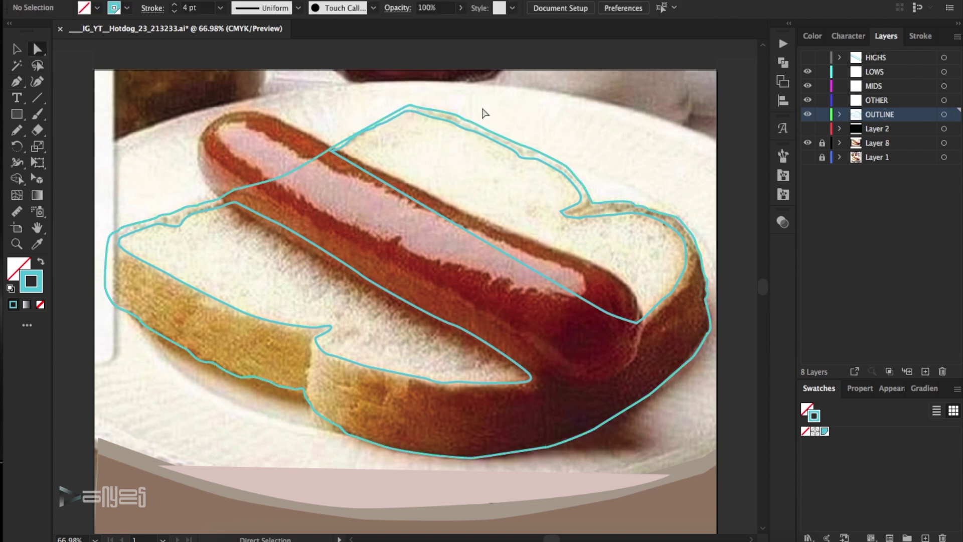
Step: With OUTLINE hidden, trace a closed shape on the OTHER layer around the hot dog's shadow on the front bread slice
click(808, 115)
click(871, 100)
click(17, 81)
click(513, 370)
drag(482, 374, 456, 365)
drag(452, 356, 447, 354)
click(429, 349)
click(359, 312)
click(343, 301)
click(326, 287)
drag(309, 290, 301, 285)
click(512, 371)
Step: With OTHER hidden, trace the hot dog's right end and upper edge toward its left end on the MIDS layer
click(808, 100)
click(875, 86)
click(632, 365)
click(641, 344)
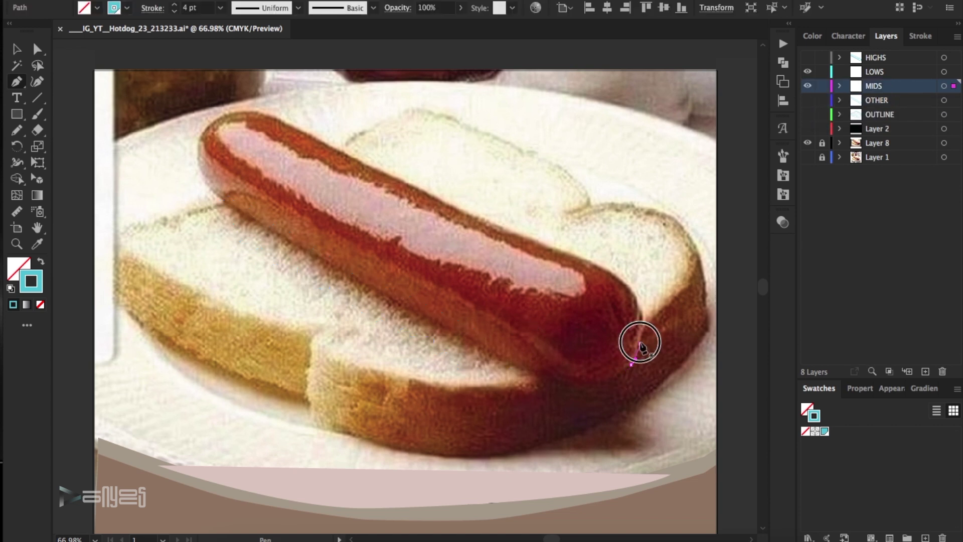
click(643, 324)
click(638, 301)
click(630, 290)
click(462, 210)
click(394, 176)
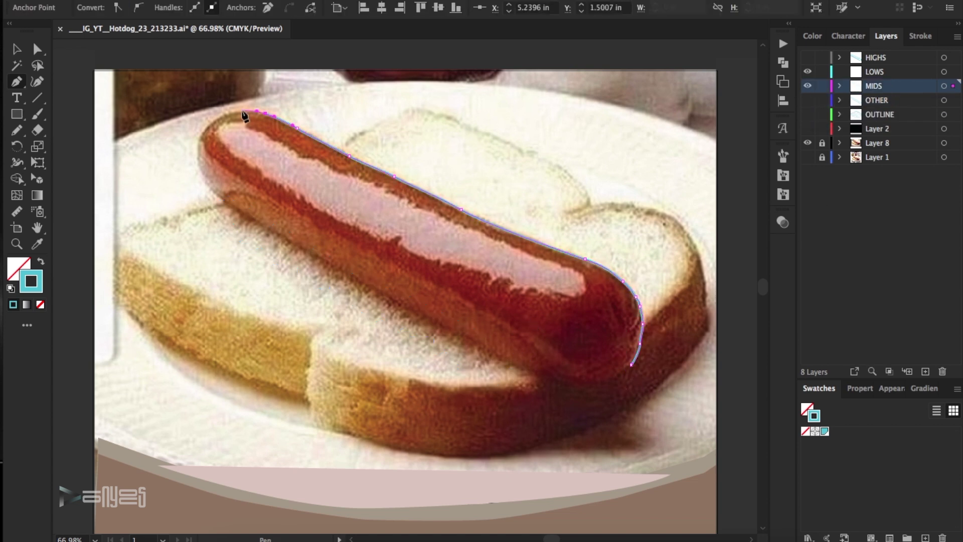
Step: Continue the hot dog's outline around its left end and along its lower edge, closing the path at the right end
click(196, 167)
click(223, 203)
click(464, 337)
drag(578, 389, 590, 390)
drag(616, 382, 599, 395)
click(632, 365)
Step: Adjust the hot dog outline's anchor points at its lower right and lower left curves and deselect the path
click(38, 49)
click(617, 383)
click(206, 193)
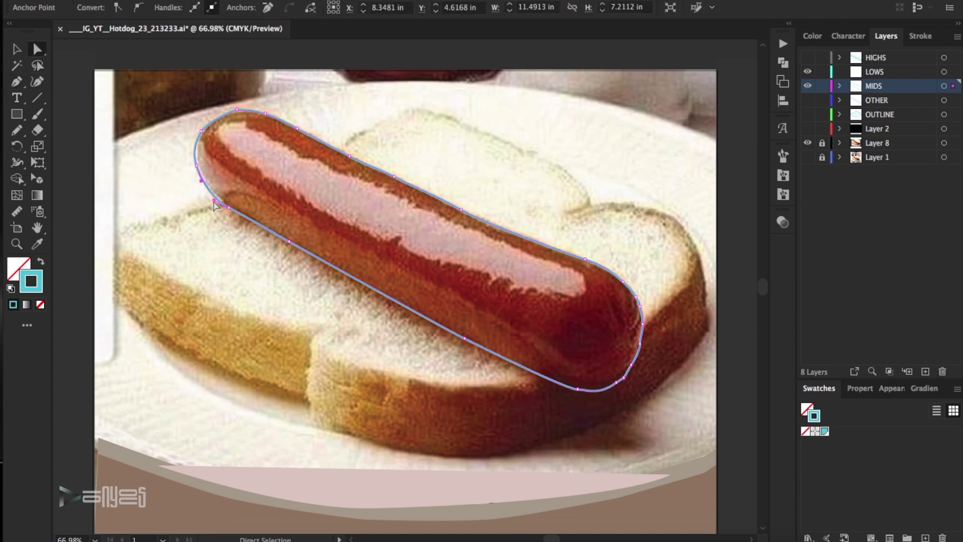
click(256, 173)
Step: Hide the MIDS layer, make LOWS active and choose the thin tapered brush from the 23_Brushes library
click(808, 86)
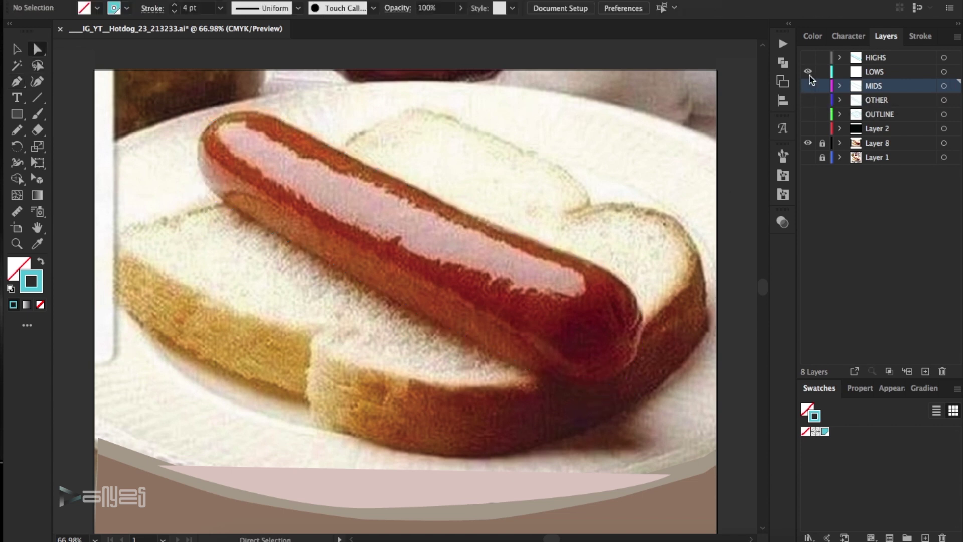
click(876, 72)
click(38, 119)
click(787, 156)
click(671, 152)
click(702, 218)
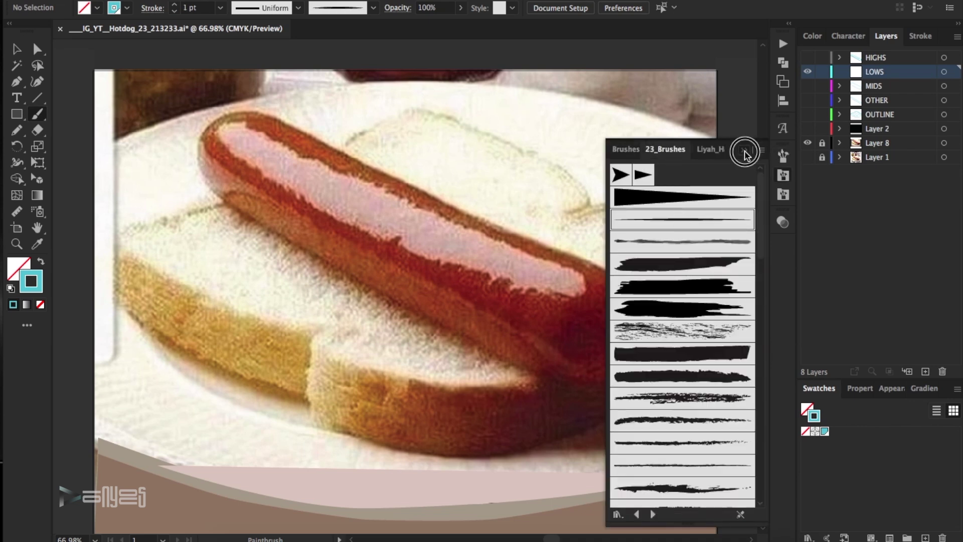
click(745, 152)
click(808, 57)
click(808, 57)
Step: Paint thin wrinkle strokes radiating from the puckered tip at the hot dog's right end
drag(623, 329, 606, 272)
mouse_move(615, 355)
mouse_down()
mouse_move(585, 375)
mouse_move(578, 329)
mouse_up()
drag(598, 346, 571, 347)
mouse_move(597, 351)
mouse_down()
mouse_move(620, 336)
mouse_move(602, 306)
mouse_up()
mouse_move(630, 339)
mouse_down()
mouse_move(642, 318)
mouse_move(626, 287)
mouse_up()
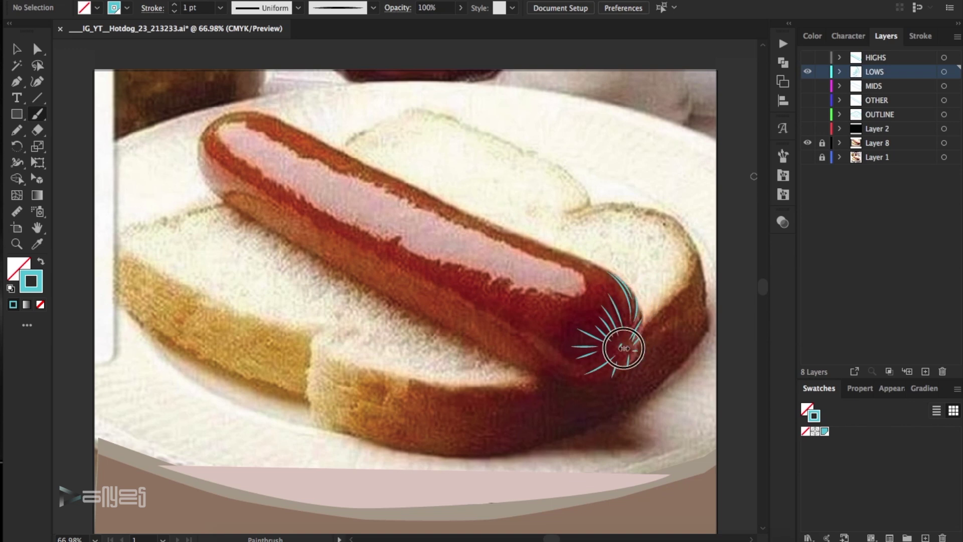
Step: Select all the radiating wrinkle strokes and set their stroke weight to 3 pt
click(38, 115)
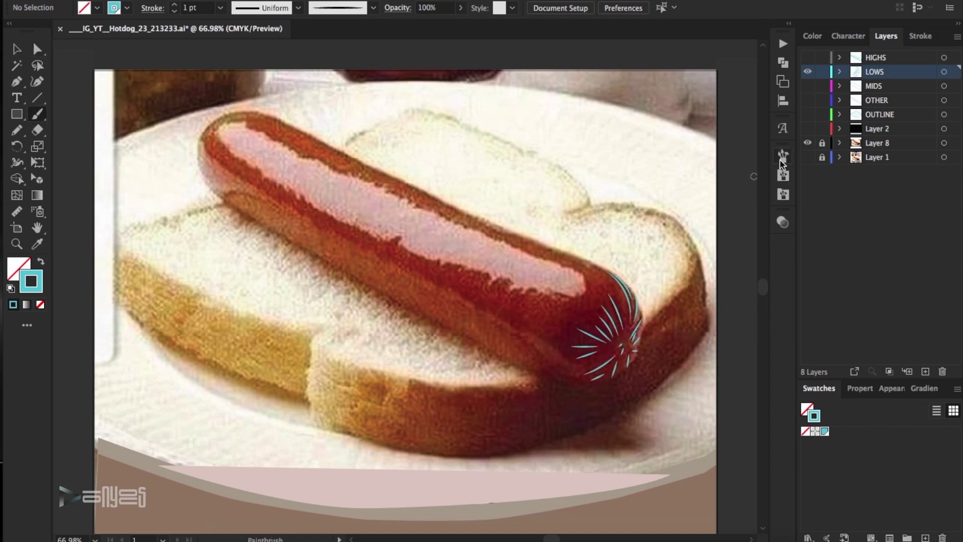
key(v)
drag(564, 262, 668, 417)
click(174, 5)
click(175, 4)
click(562, 193)
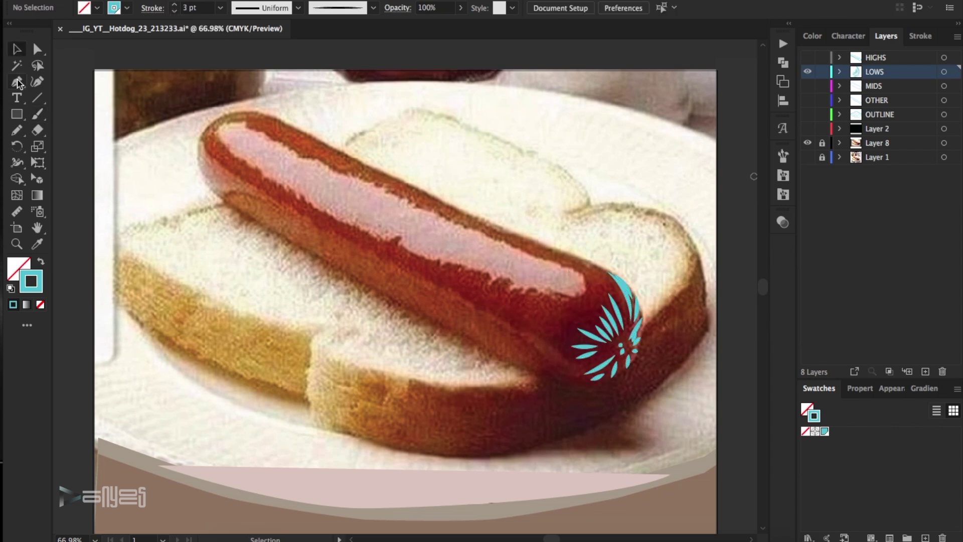
Step: Draw a closed, wavy dark-area outline around the wrinkles at the hot dog's right end with the Pencil tool
mouse_move(566, 297)
mouse_down()
mouse_move(563, 384)
mouse_move(610, 357)
mouse_move(602, 296)
mouse_move(567, 301)
mouse_up()
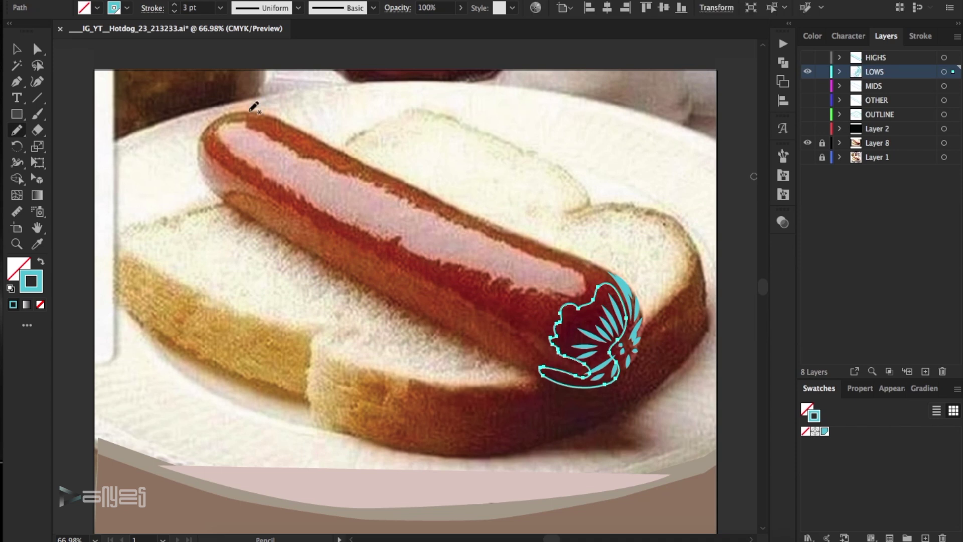
key(v)
click(126, 0)
mouse_move(238, 1)
click(303, 34)
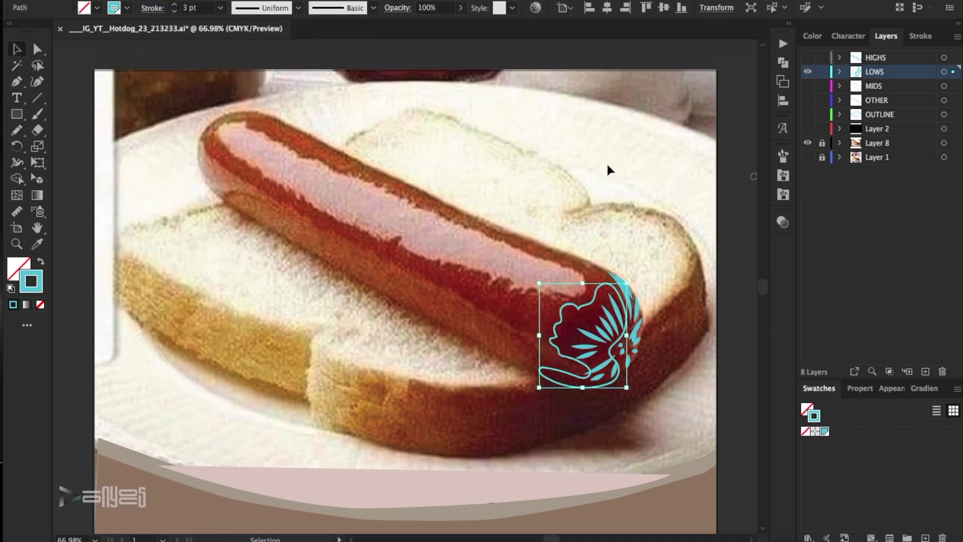
click(607, 165)
Step: Paint 1 pt shadow strokes along the lower left end of the hot dog with a broader, rough-edged art brush
click(37, 115)
click(372, 8)
click(281, 50)
click(274, 8)
mouse_move(280, 233)
mouse_down()
mouse_move(228, 208)
mouse_move(260, 199)
mouse_move(290, 216)
mouse_up()
key(a)
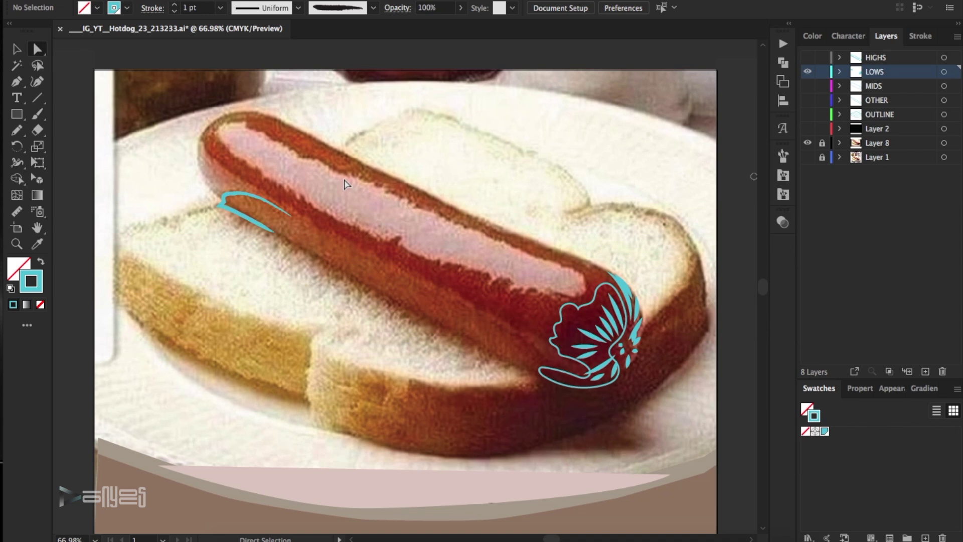
Step: Show the MIDS layer, hide LOWS and make MIDS active for drawing with the Pen tool
key(b)
key(p)
click(807, 86)
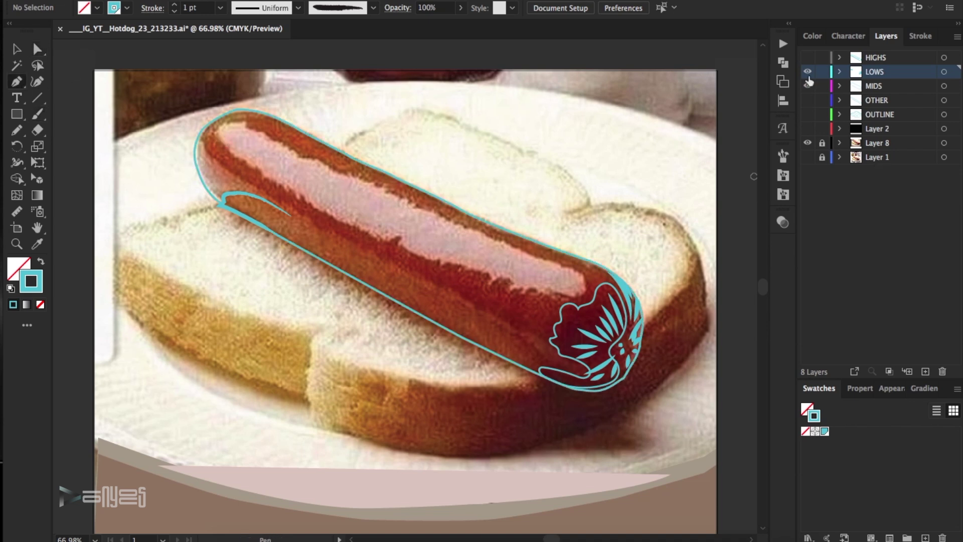
click(808, 72)
click(874, 85)
Step: Trace the closed mid-tone band along the hot dog's underside with the Pen tool, from the right end around the left tip
click(568, 362)
drag(541, 339, 522, 329)
click(464, 299)
click(424, 280)
click(395, 267)
drag(378, 255, 368, 255)
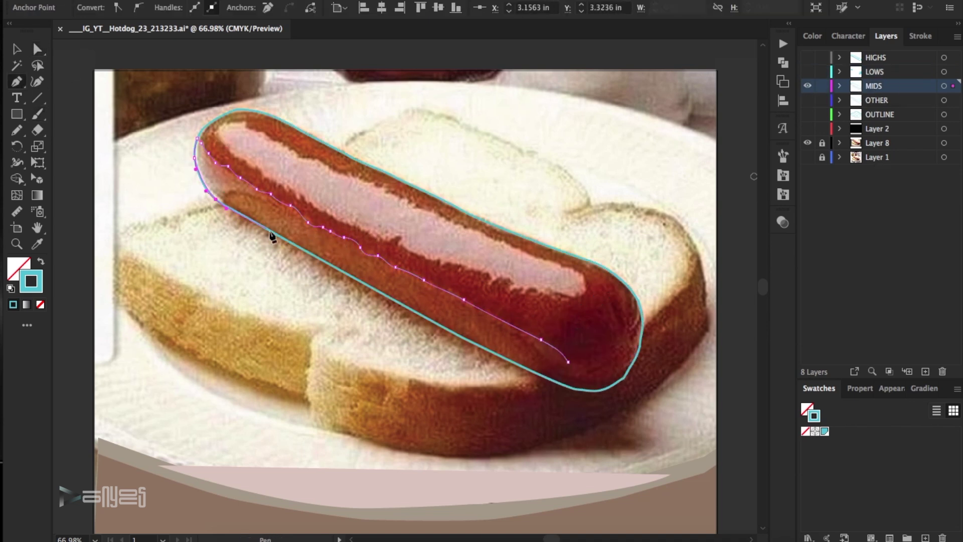
click(469, 343)
click(538, 373)
Step: Trace a second closed mid-tone shape with a jagged inner edge at the hot dog's right end
click(613, 375)
click(636, 303)
click(629, 332)
click(620, 333)
click(613, 340)
drag(609, 342, 609, 350)
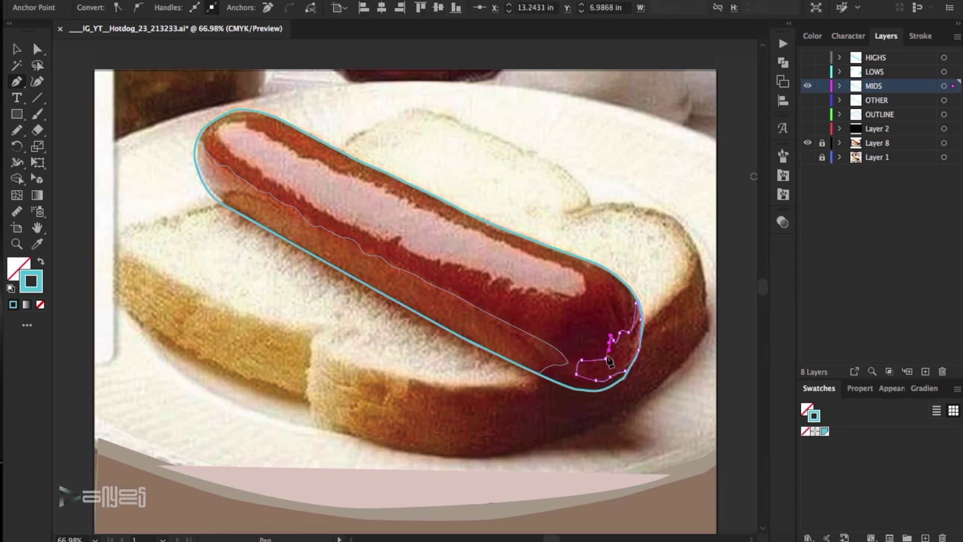
click(606, 359)
Step: Select both mid-tone shapes and set their stroke weight to 3 pt
key(v)
drag(492, 273, 592, 361)
click(220, 7)
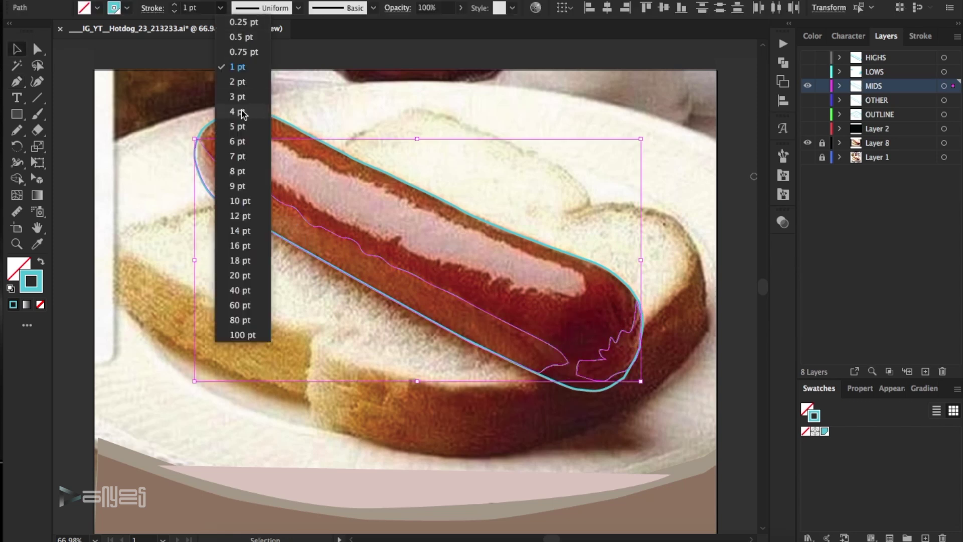
click(245, 96)
click(625, 233)
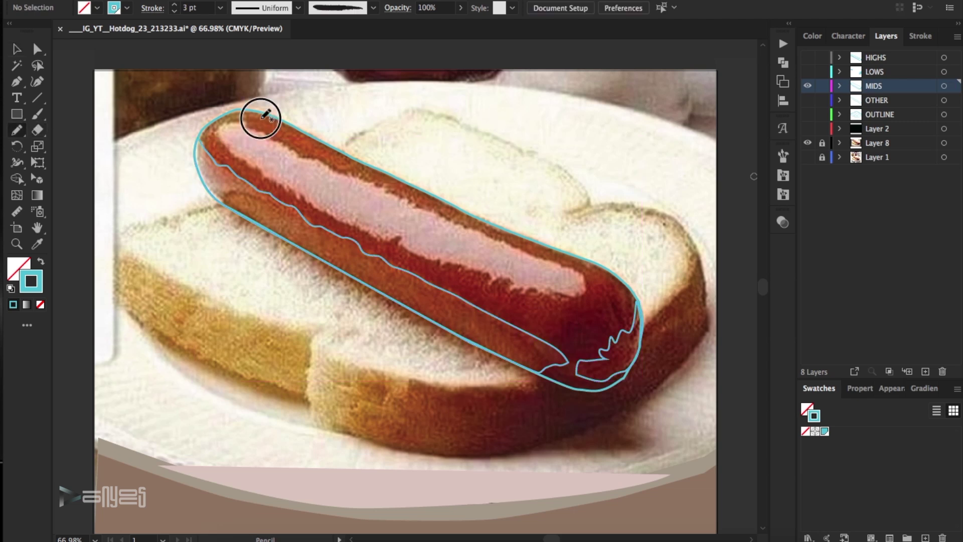
Step: Draw a small closed mid-tone shape at the hot dog's upper left tip with the Pencil tool
mouse_move(198, 134)
mouse_down()
mouse_move(269, 112)
mouse_move(253, 113)
mouse_up()
key(v)
click(251, 118)
click(365, 108)
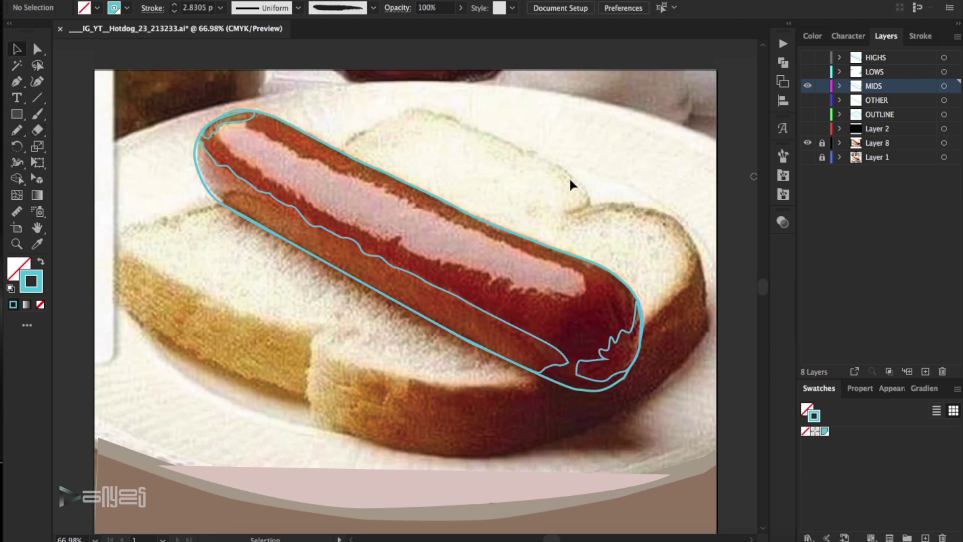
Step: Hide MIDS, show only the OTHER layer over the photo and make it the active layer
click(808, 86)
click(808, 58)
click(809, 58)
click(808, 73)
click(808, 72)
click(808, 114)
click(808, 115)
click(808, 101)
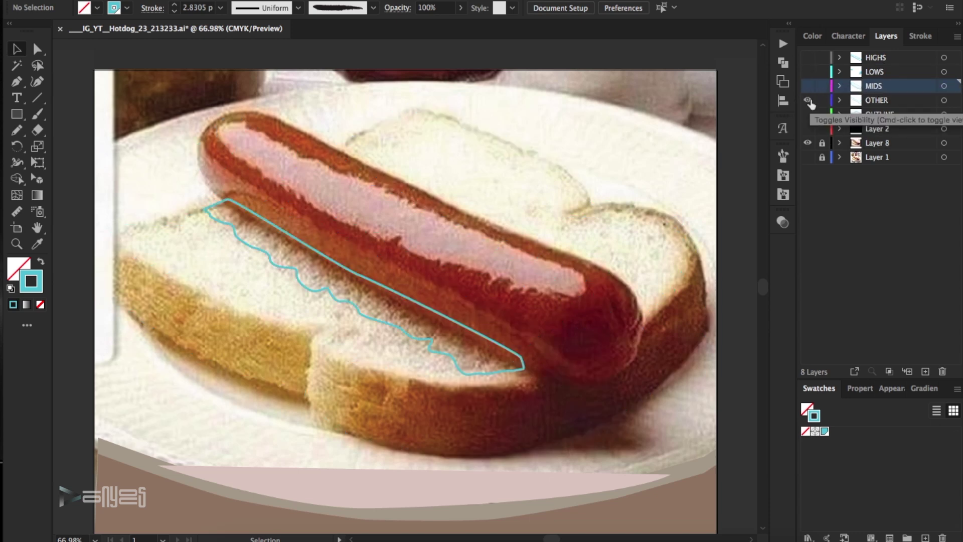
click(808, 115)
click(808, 114)
click(880, 101)
Step: Paint loose looping Paintbrush strokes across the white surfaces of the front and back bread slices
click(38, 114)
mouse_move(659, 287)
mouse_down()
mouse_move(538, 224)
mouse_move(495, 215)
mouse_move(543, 215)
mouse_up()
mouse_move(492, 354)
mouse_down()
mouse_move(361, 340)
mouse_move(236, 269)
mouse_move(224, 280)
mouse_move(206, 210)
mouse_up()
key(v)
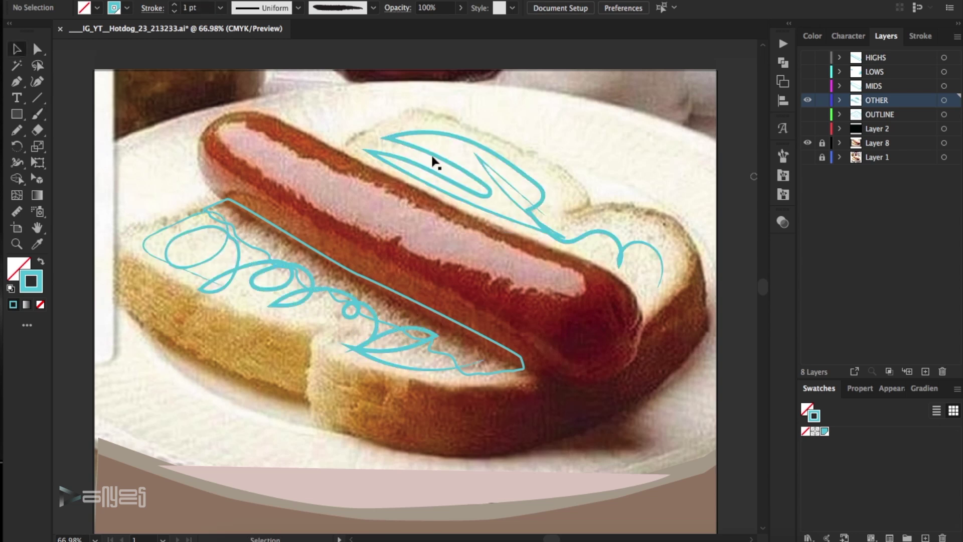
Step: Apply the Ink Splats scatter brush to the looping bread strokes and set their weight to 0.5 pt
key(ctrl+a)
click(783, 156)
click(761, 149)
mouse_move(823, 380)
mouse_move(627, 517)
click(394, 517)
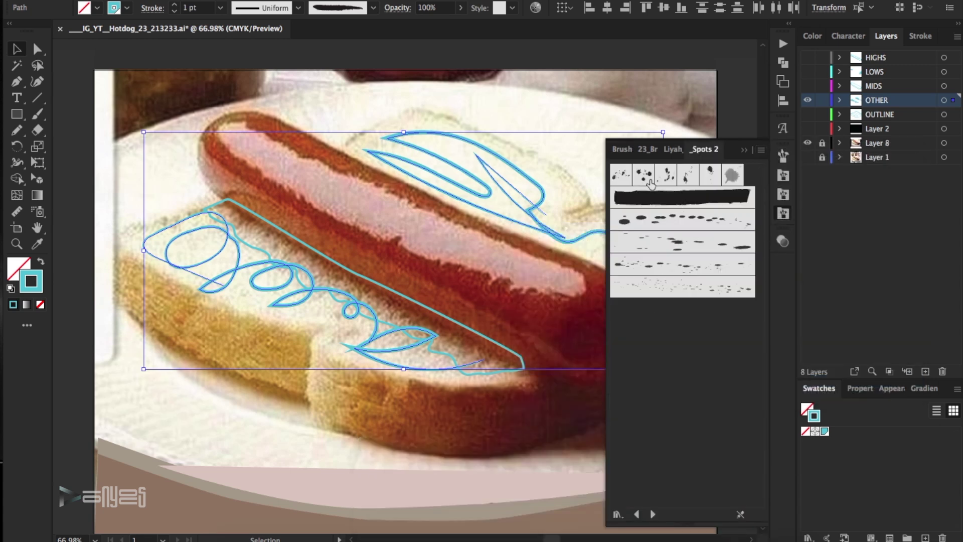
click(644, 175)
click(174, 11)
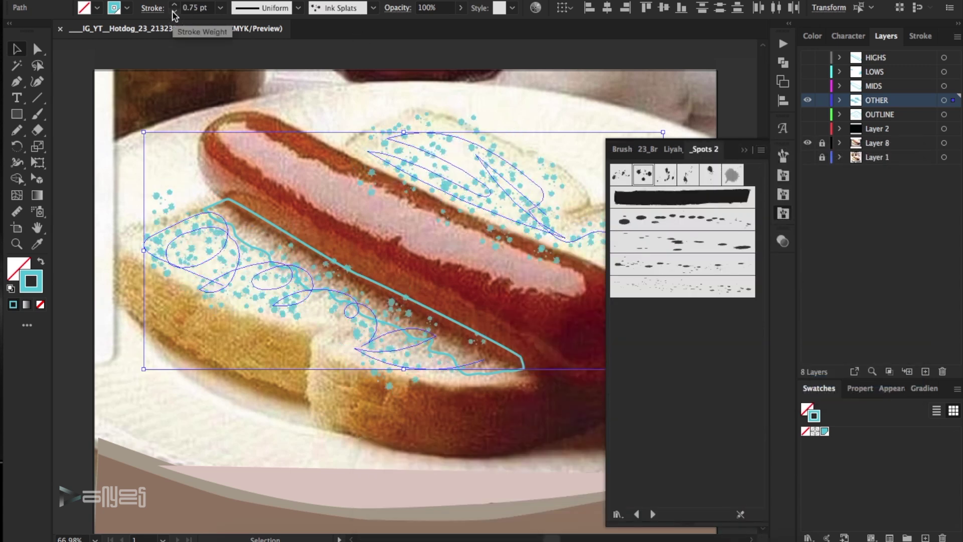
click(175, 11)
click(744, 150)
click(175, 121)
Step: Reshape the splatter path near the front bread slice's left edge with the Direct Selection tool
click(152, 272)
click(37, 48)
click(182, 307)
click(155, 256)
drag(155, 255, 166, 251)
click(96, 162)
key(b)
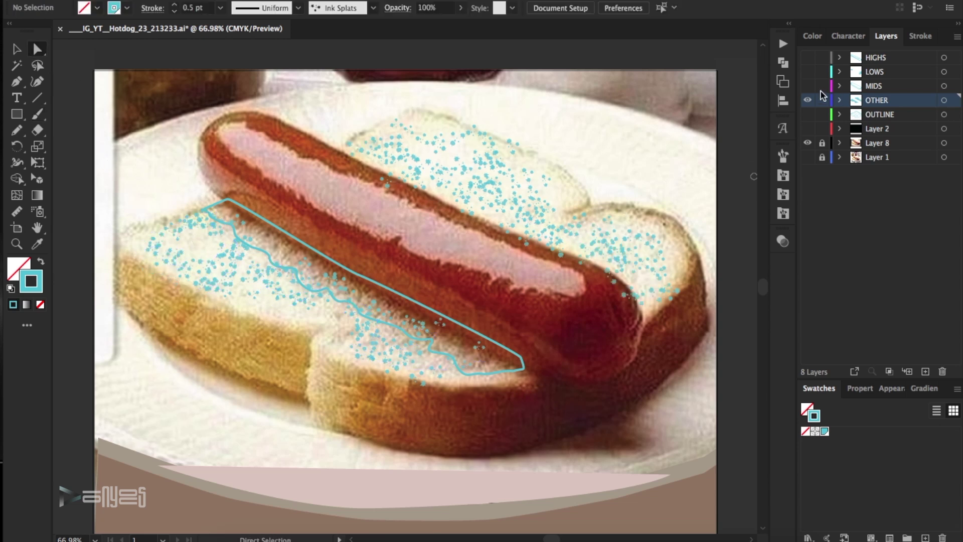
Step: Show the MIDS, Layer 2, OUTLINE, LOWS and HIGHS layers to review all linework together
click(807, 85)
click(808, 129)
click(807, 114)
click(807, 72)
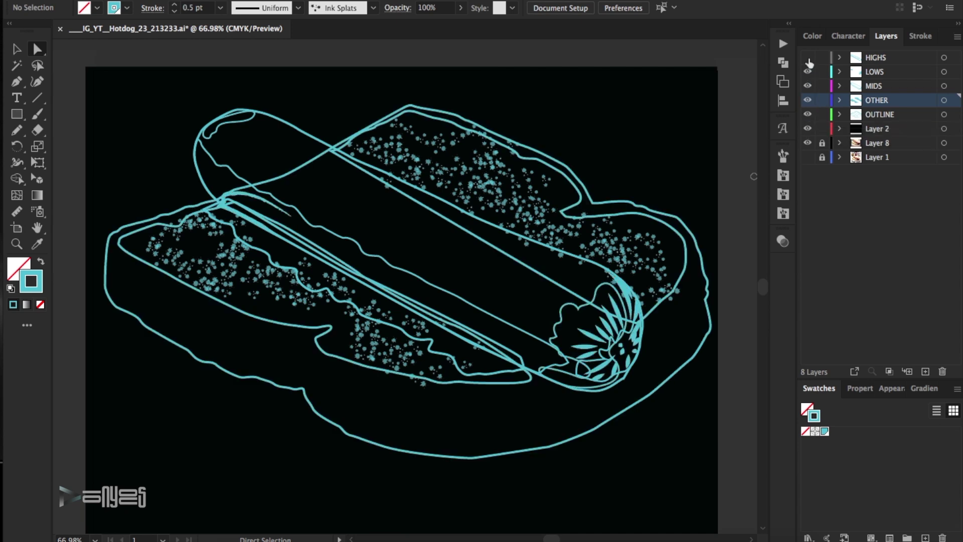
click(808, 57)
click(808, 143)
click(804, 145)
Step: Lock the OUTLINE, MIDS, LOWS and HIGHS layers and hide the black Layer 2, keeping OTHER editable
click(819, 115)
click(819, 88)
click(805, 130)
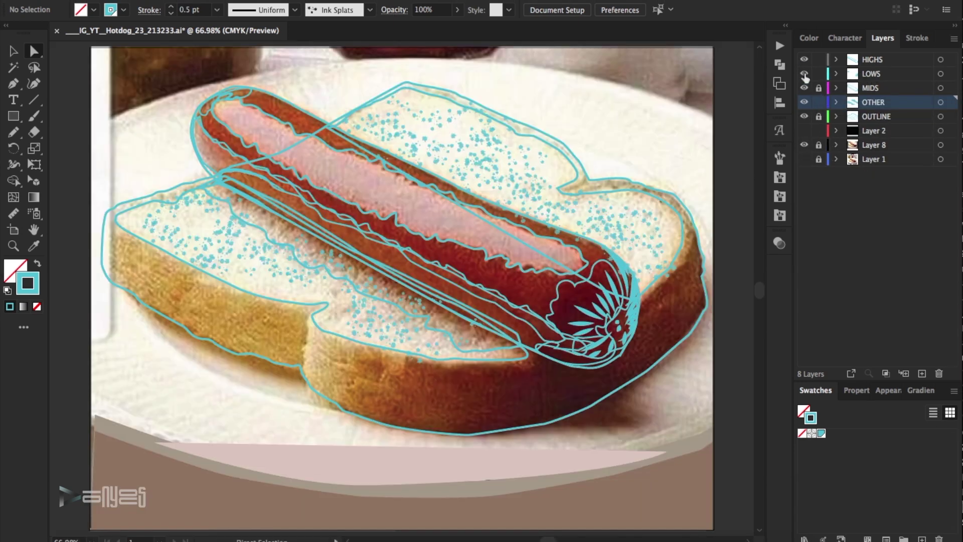
click(805, 103)
Step: Draw a jagged closed shape down the crease between the two front crust sections and thicken its stroke to 4 pt
mouse_move(313, 323)
mouse_down()
mouse_move(301, 355)
mouse_move(313, 323)
mouse_move(304, 317)
mouse_up()
double_click(14, 50)
click(518, 370)
click(171, 6)
click(171, 7)
click(284, 391)
click(305, 348)
click(197, 344)
key(b)
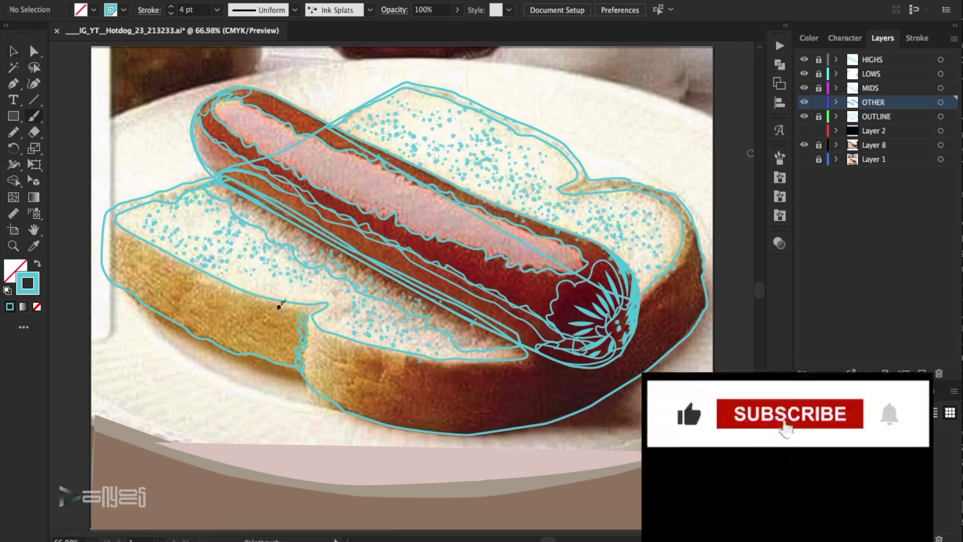
Step: Paint a curved stroke on the left crust, apply the third Spots 2 art brush and set its weight to 0.25 pt
mouse_move(117, 240)
mouse_down()
mouse_move(257, 313)
mouse_move(115, 258)
mouse_up()
click(13, 51)
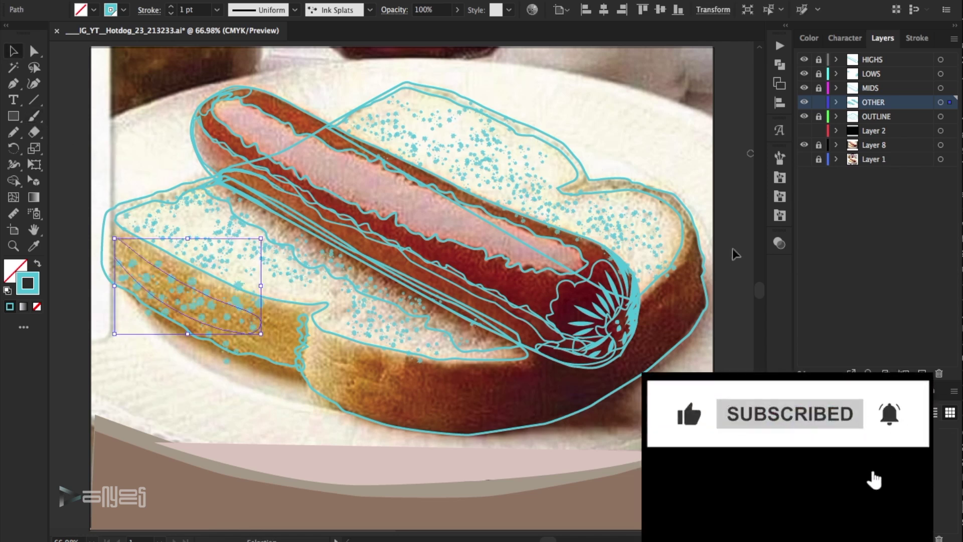
click(780, 158)
click(703, 151)
click(707, 244)
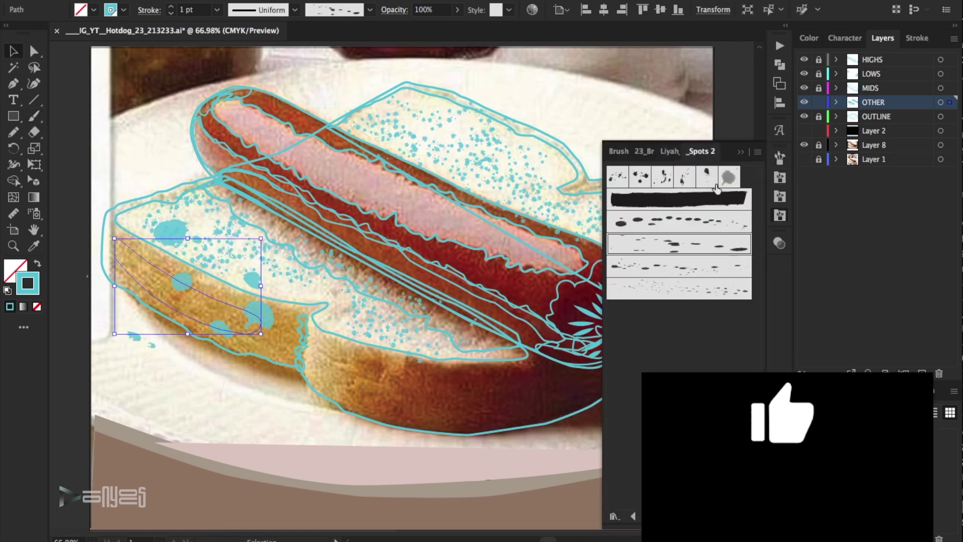
click(170, 14)
click(171, 14)
click(171, 14)
click(466, 249)
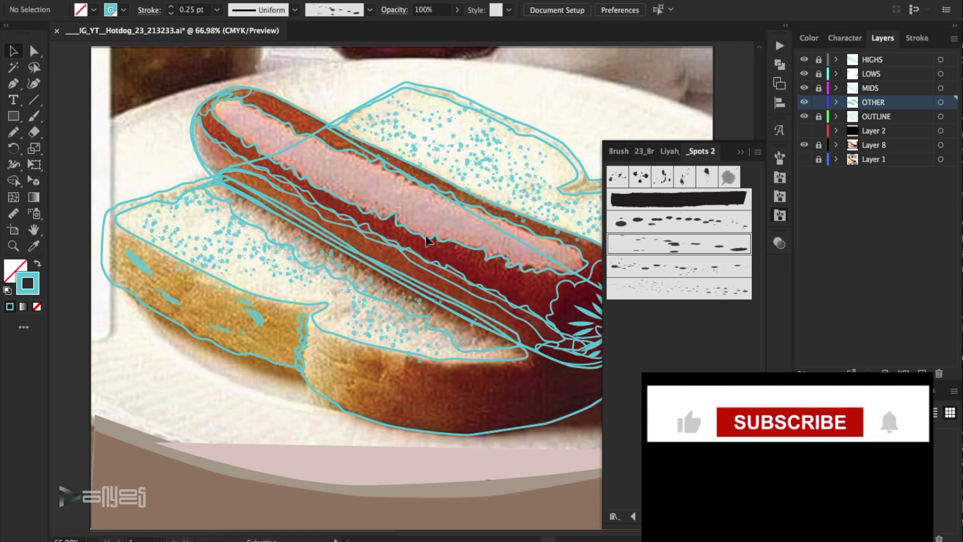
Step: Paint more spot brush strokes on the right and left crust sections, then save the document
key(b)
drag(344, 378, 366, 384)
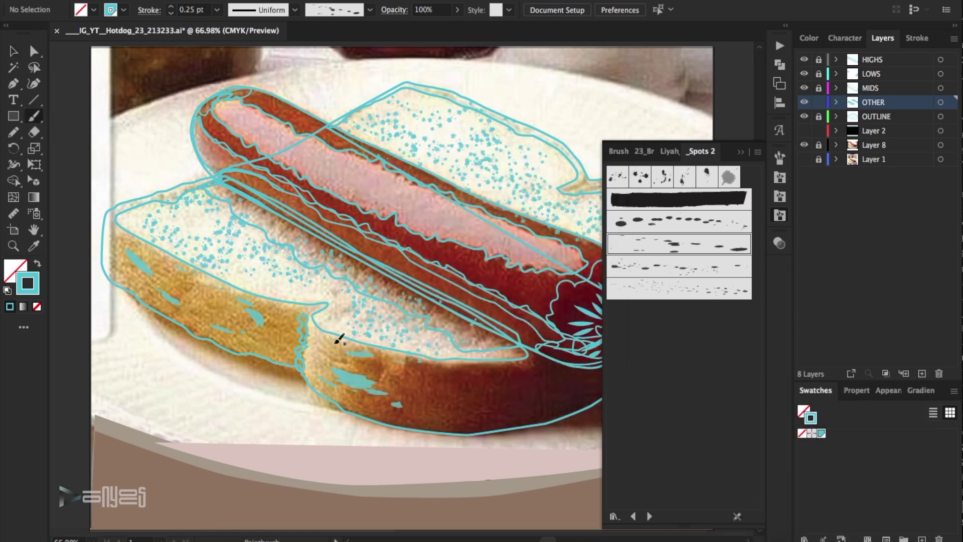
drag(273, 337, 166, 277)
click(521, 210)
click(741, 151)
click(747, 156)
key(ctrl+s)
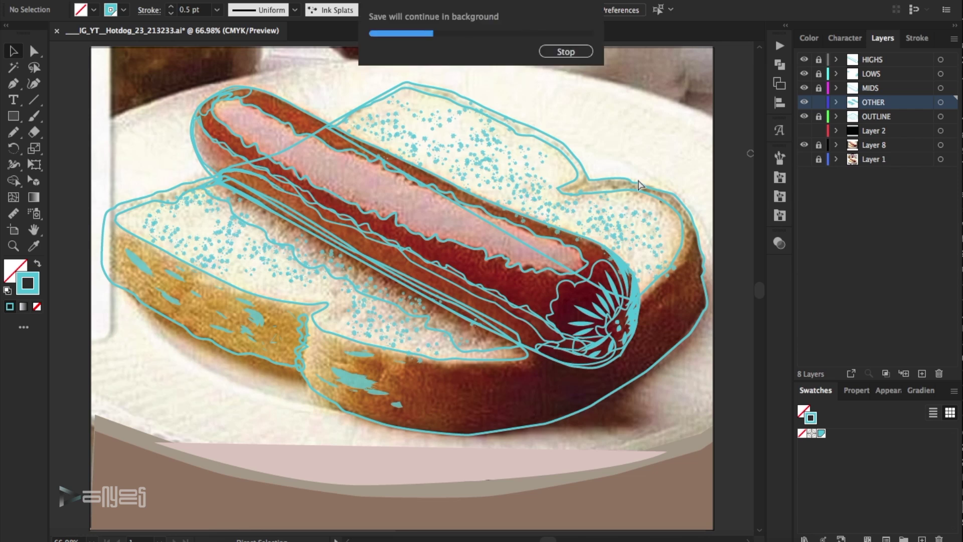
Step: Hide the OUTLINE, OTHER, MIDS and LOWS layers, then unlock HIGHS and make it active
click(804, 116)
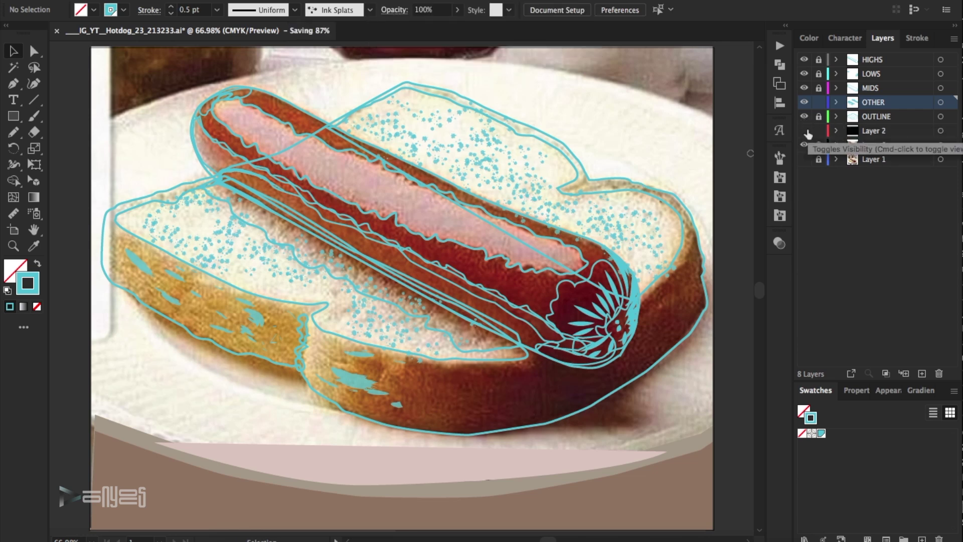
click(804, 102)
click(804, 88)
click(804, 74)
click(819, 60)
click(873, 60)
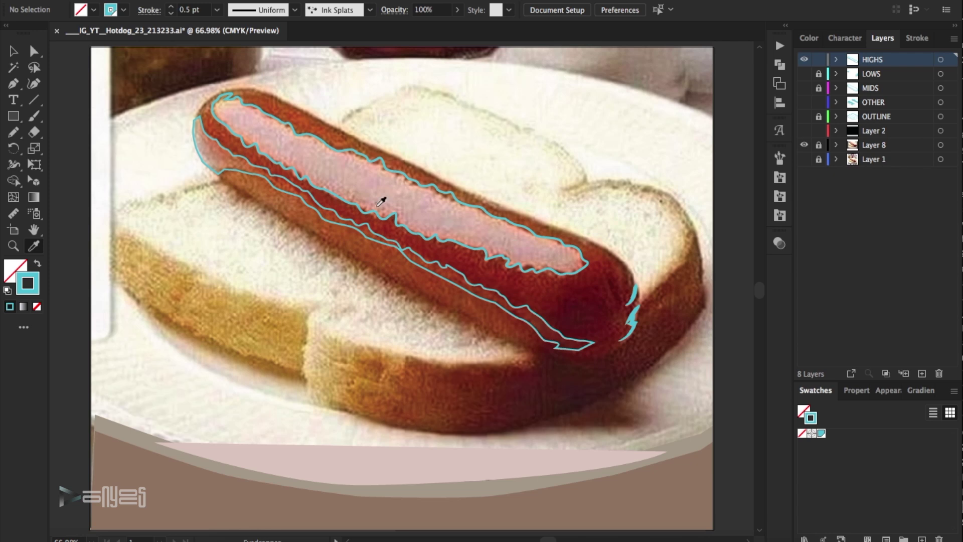
Step: Fill the large upper highlight shape with pink sampled from the photo's highlight
click(449, 194)
key(i)
click(524, 232)
click(33, 51)
click(562, 148)
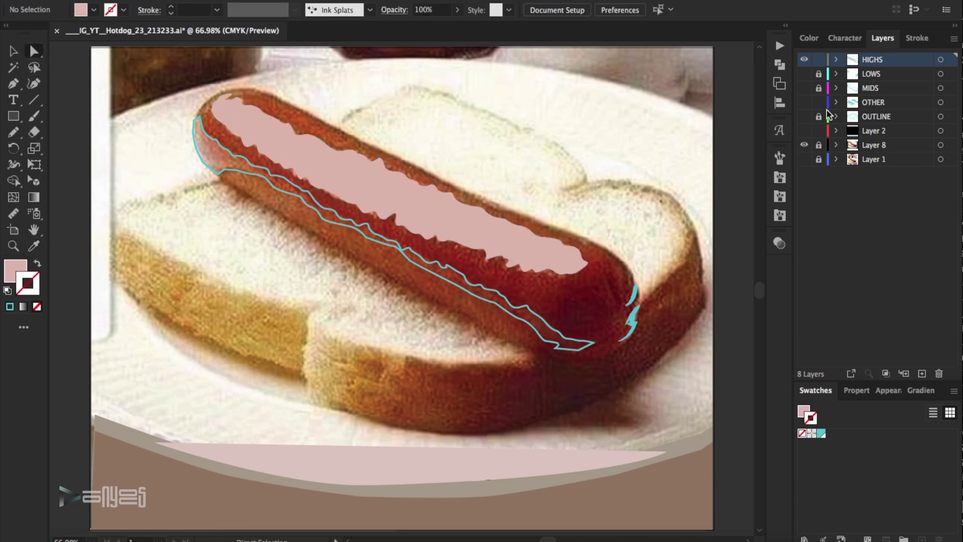
Step: Check the pink highlight against the black background and the other linework layers
click(804, 131)
drag(804, 116, 804, 74)
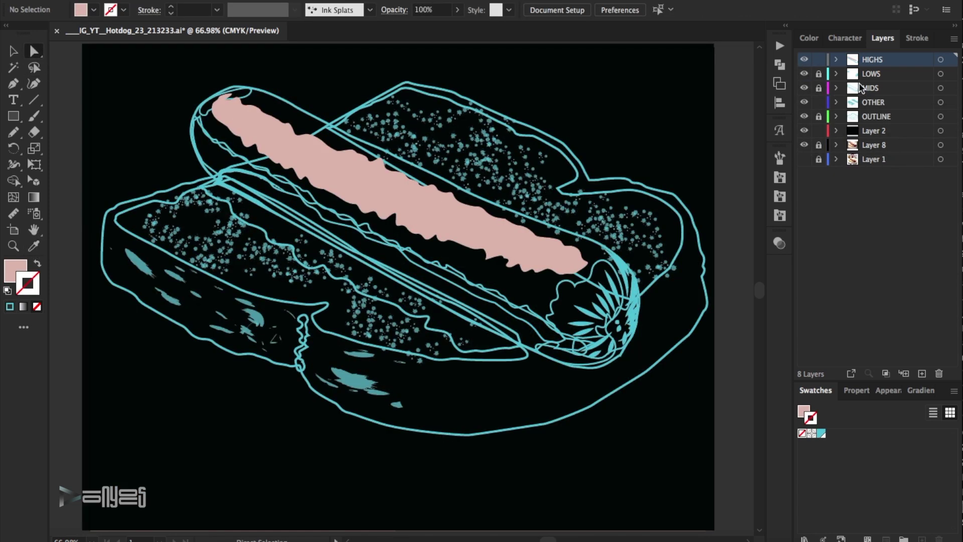
click(804, 130)
drag(804, 116, 805, 73)
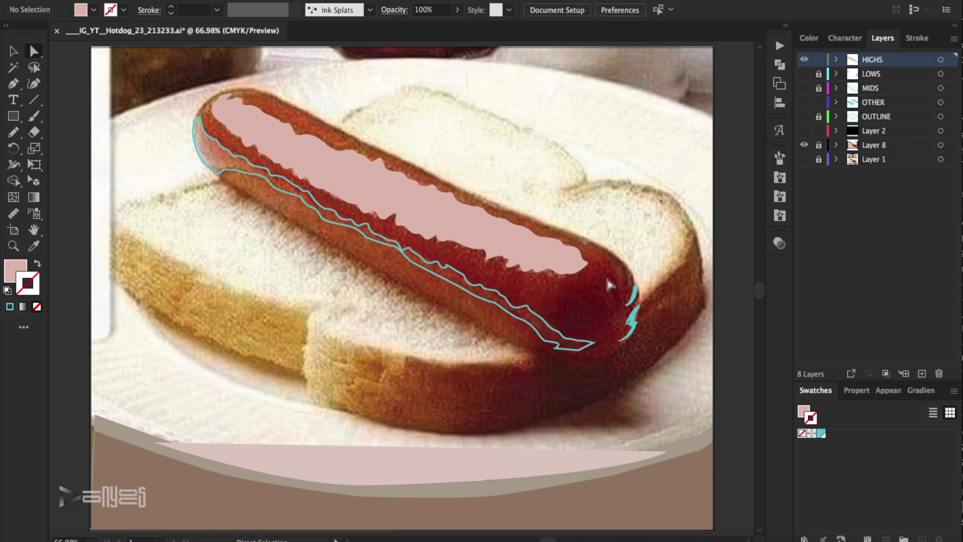
Step: Save the highlight's pink as a new swatch and apply it to the small highlight strokes at the hot dog's right end
click(575, 262)
key(x)
click(953, 391)
click(870, 239)
click(852, 381)
click(804, 60)
click(804, 60)
drag(649, 347, 613, 270)
key(x)
click(830, 433)
click(684, 390)
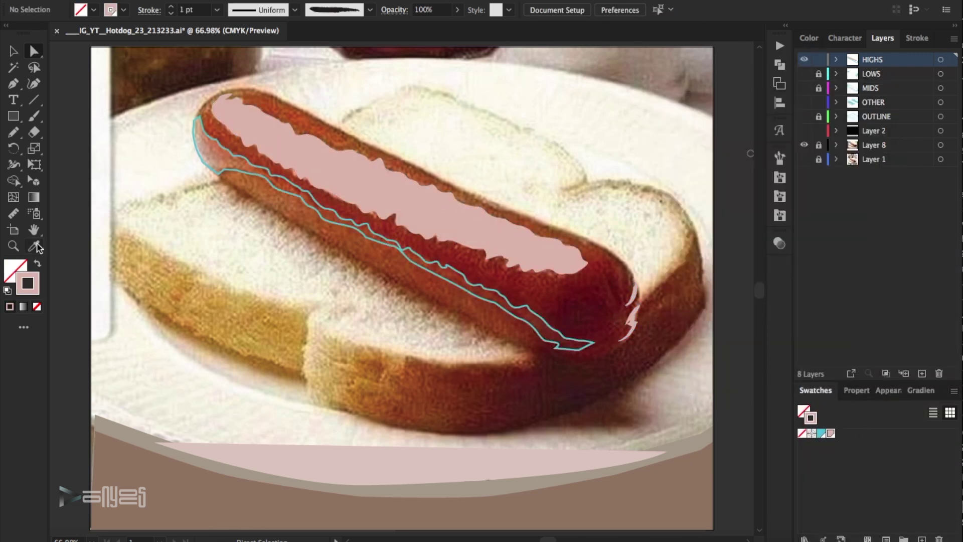
Step: Sample a pale tan-pink and a dark red from the hot dog photo and save both as new swatches
click(34, 246)
key(shift+x)
click(954, 390)
click(833, 237)
key(Return)
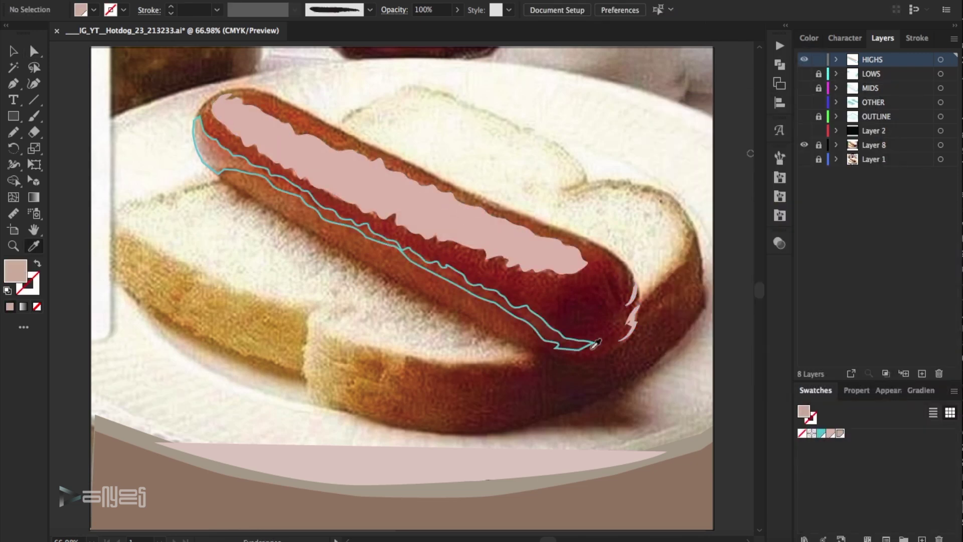
click(571, 343)
click(839, 339)
Step: Fill the long lower highlight shape with a linear gradient from the tan-pink swatch to the dark red swatch
click(306, 207)
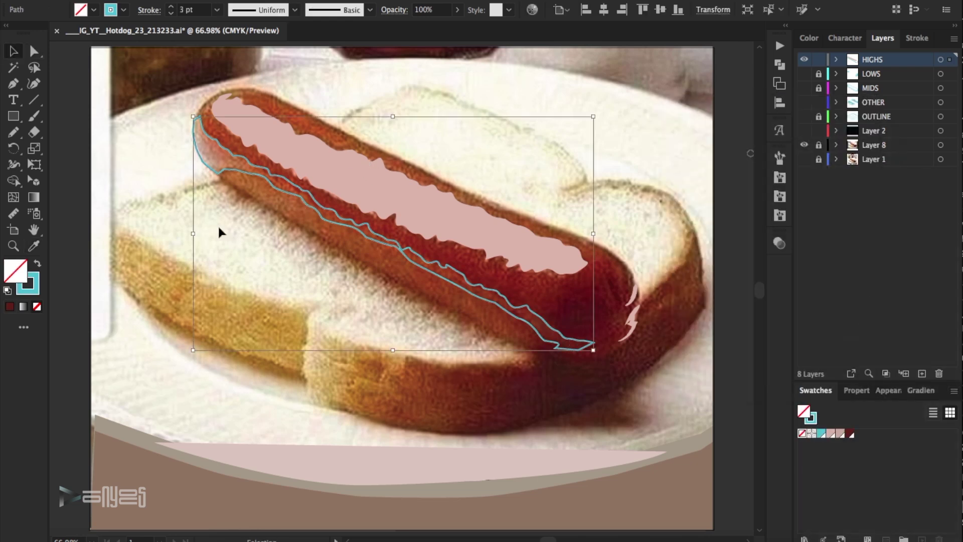
key(shift+x)
click(921, 390)
click(872, 511)
double_click(804, 501)
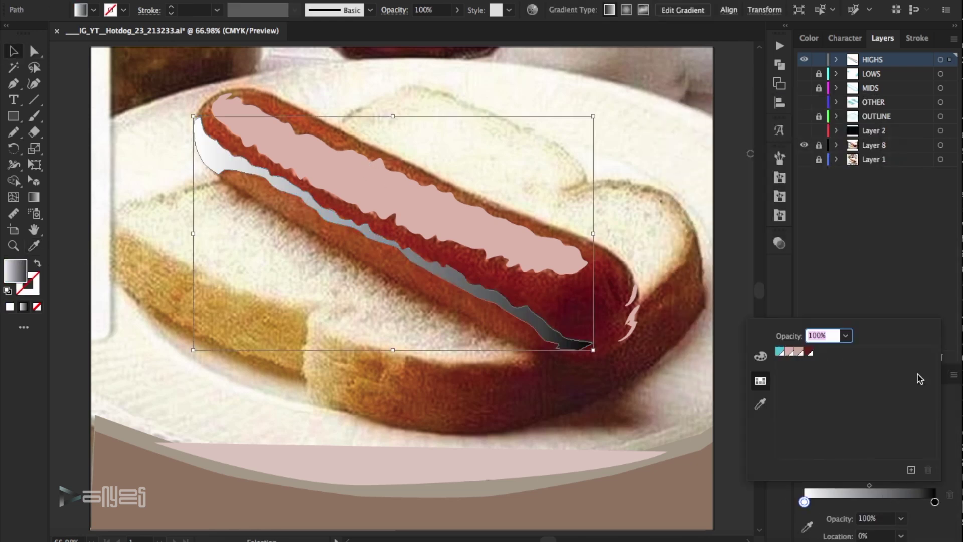
click(796, 352)
double_click(936, 503)
click(810, 353)
Step: Move the gradient's dark red stop slightly inward, set the midpoint to about 63.57% and compare with the photo
click(936, 504)
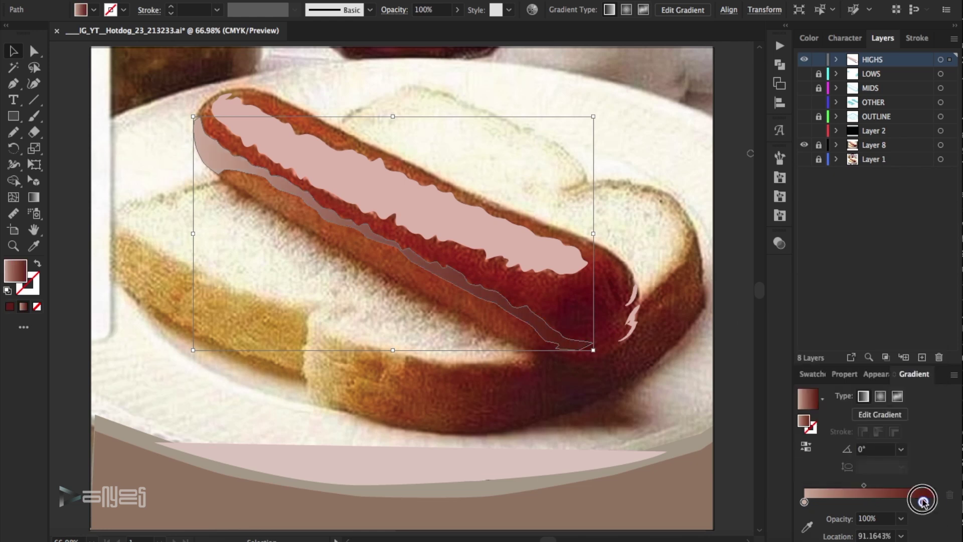
mouse_move(866, 485)
mouse_down()
mouse_move(848, 485)
mouse_move(883, 493)
mouse_up()
click(710, 420)
click(805, 59)
click(805, 60)
click(555, 333)
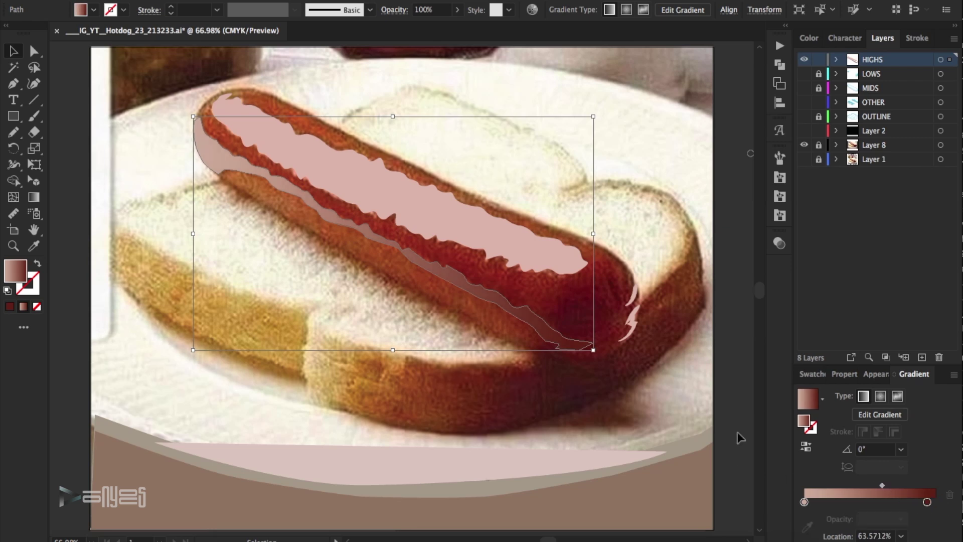
click(738, 454)
Step: Switch from the HIGHS to the LOWS layer, sample an orange-brown from the hot dog photo and save it as a swatch
click(804, 60)
click(805, 73)
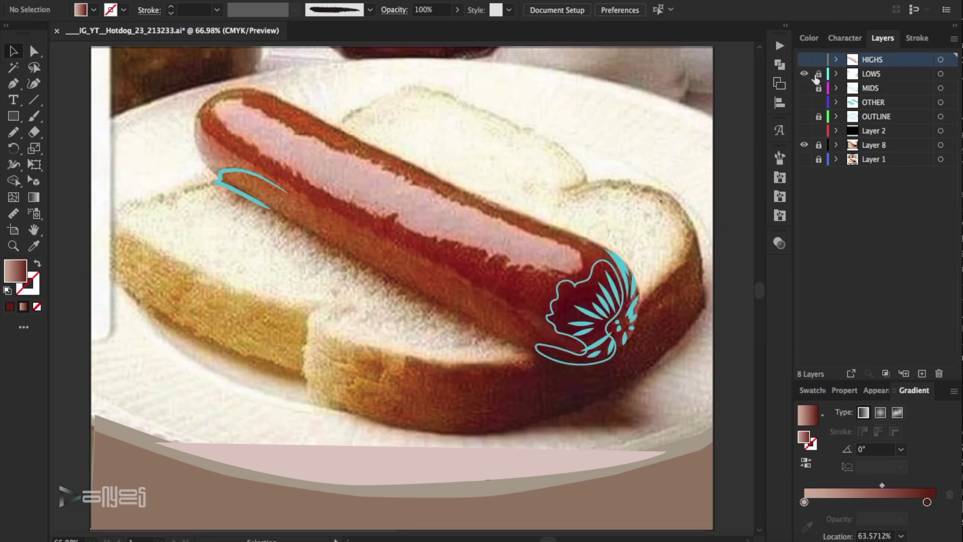
click(872, 73)
key(i)
click(305, 197)
click(812, 390)
click(954, 391)
click(844, 239)
click(838, 337)
Step: Show HIGHS instead of LOWS, select the lower highlight shape and add an orange-brown stop mid-gradient
click(13, 51)
click(804, 74)
click(804, 60)
key(ctrl+a)
click(921, 390)
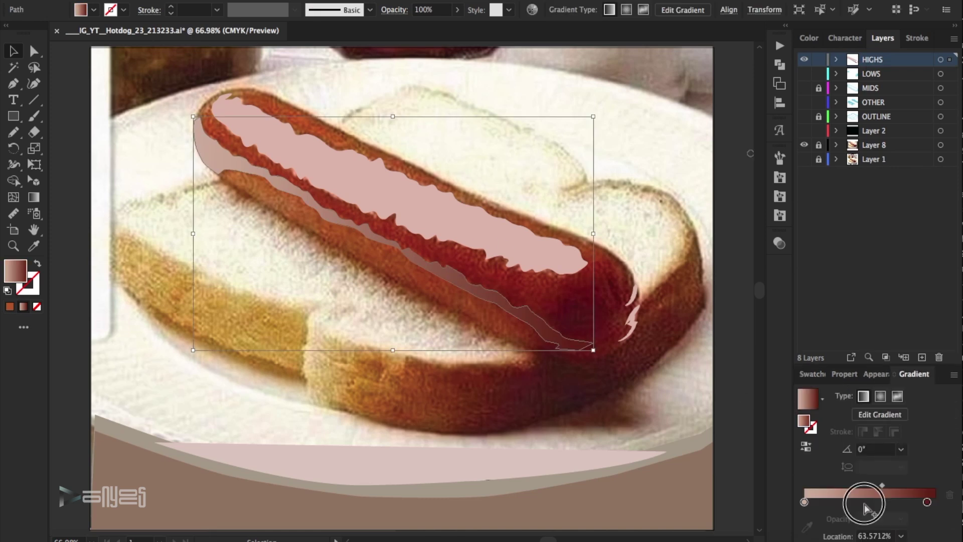
drag(843, 485, 834, 485)
Step: Adjust the start stop of the lower highlight's gradient to a slightly greyer tan and deselect the shape
double_click(804, 502)
click(932, 329)
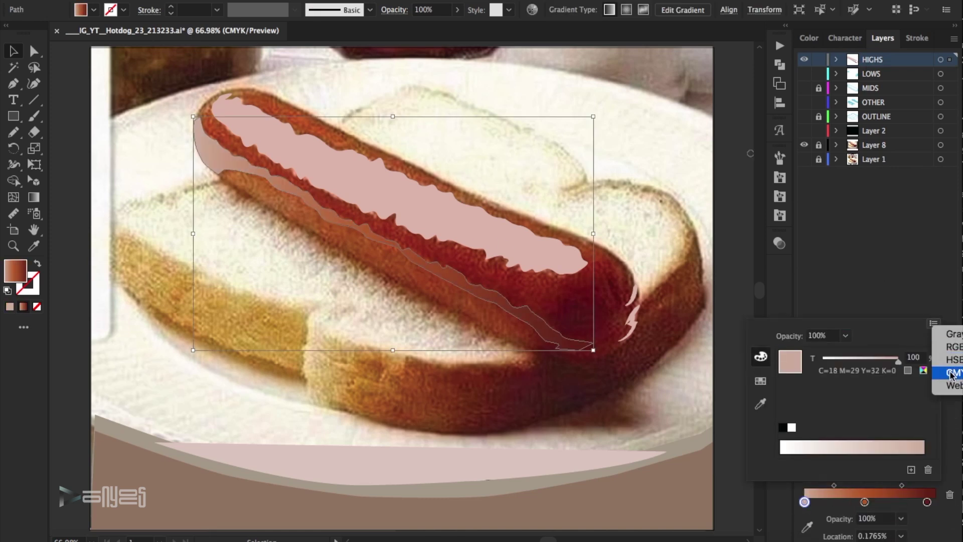
click(946, 347)
click(734, 220)
click(729, 109)
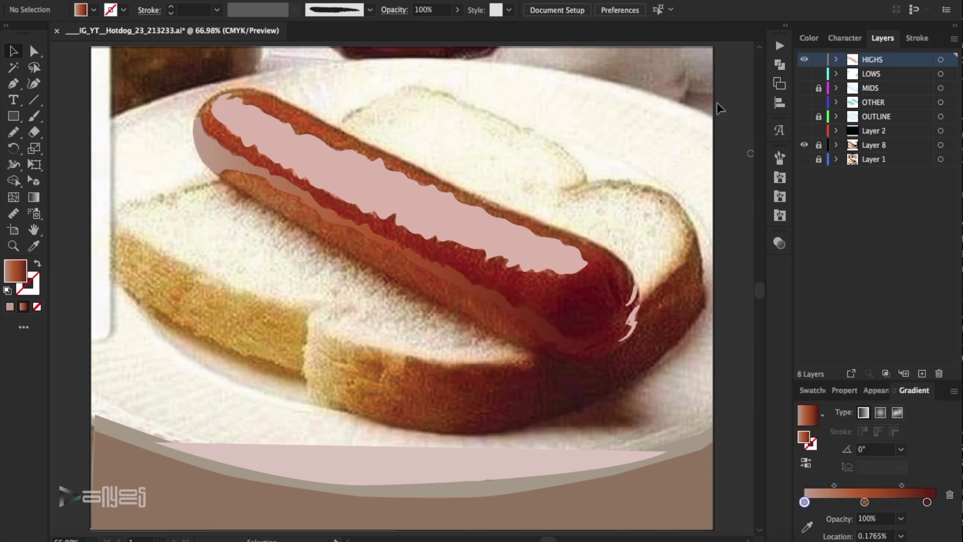
Step: Recolor the stroke of the small highlights at the hot dog's right end to a muted dusty pink
click(630, 297)
double_click(36, 295)
click(616, 143)
click(907, 107)
click(725, 276)
Step: Show the LOWS layer instead of HIGHS and sample a dark maroon beside the hot dog's right end
click(806, 74)
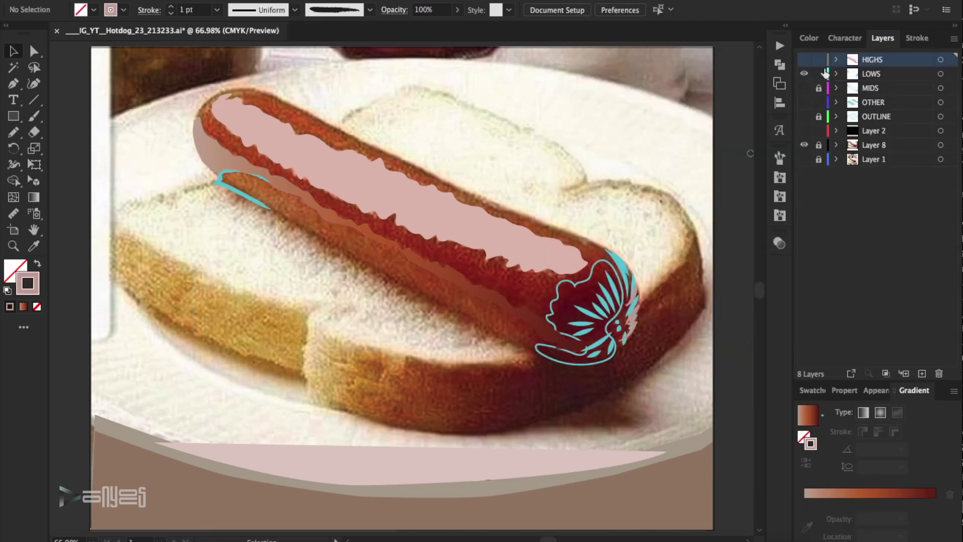
click(804, 59)
key(i)
click(651, 345)
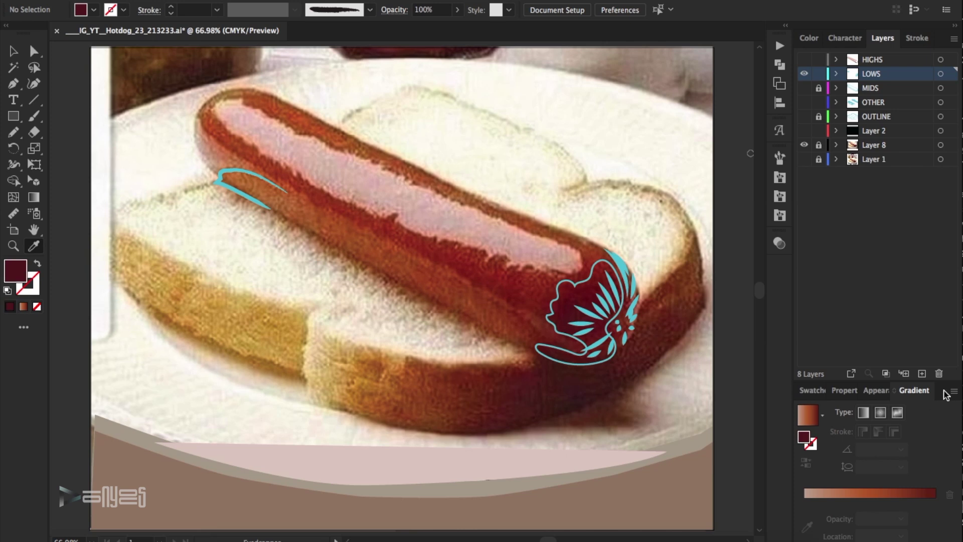
Step: Save the sampled maroon as a swatch and apply it to the stroke of the crease lines near the hot dog's left end
click(816, 390)
click(954, 392)
click(837, 236)
click(836, 335)
key(v)
click(219, 177)
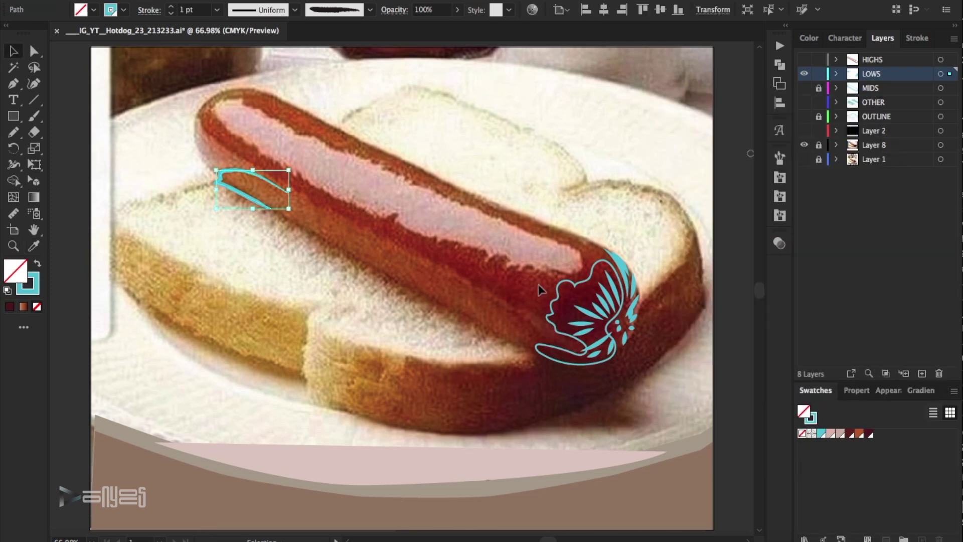
Step: Show MIDS instead of LOWS, unlock it, sample a deep maroon from the hot dog's right end and save it as a swatch
click(805, 74)
click(804, 87)
key(i)
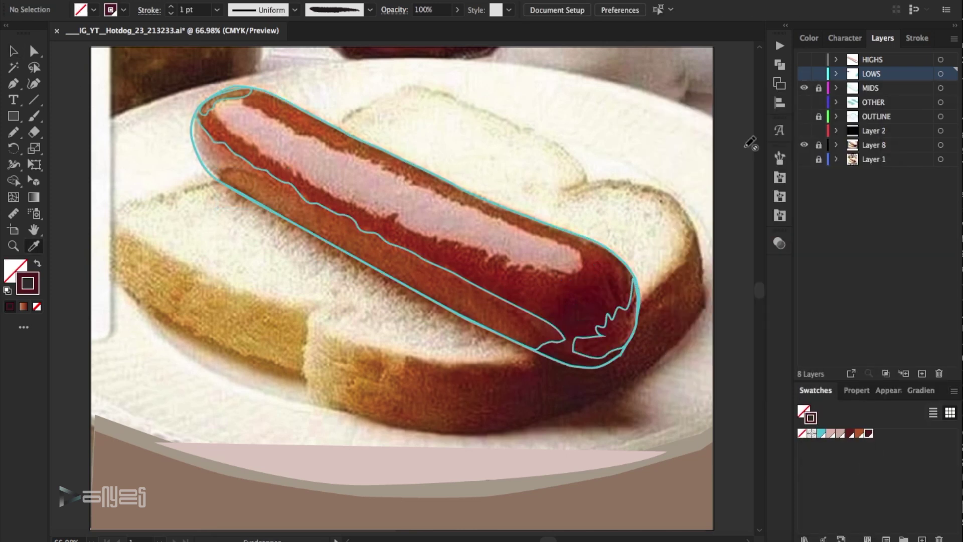
click(819, 89)
click(613, 285)
key(x)
click(954, 391)
click(815, 239)
click(846, 335)
Step: Return to the LOWS layer and apply the newest maroon swatch to the brush strokes at the right end, excluding the large shadow shape
key(v)
click(804, 88)
click(804, 73)
click(870, 75)
click(804, 73)
click(805, 73)
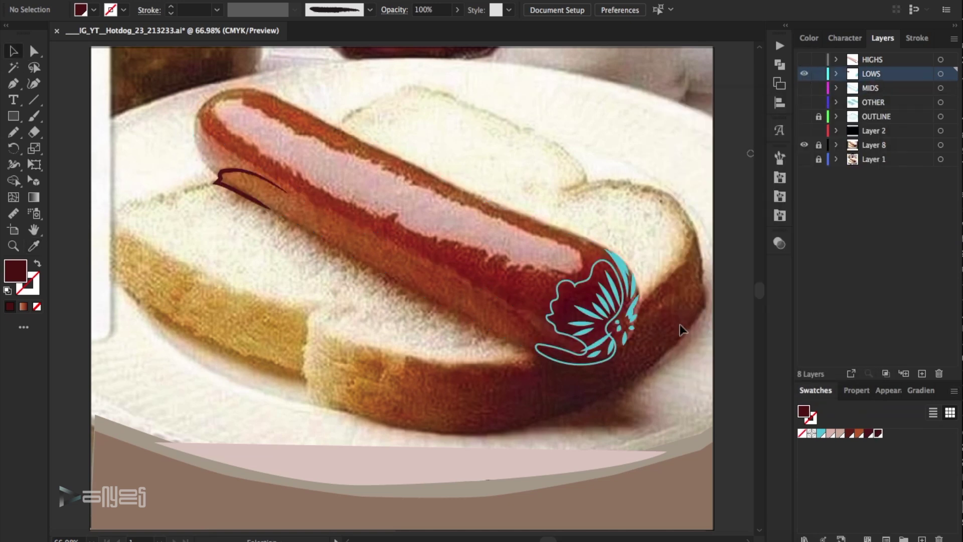
drag(667, 371, 557, 250)
shift+click(552, 304)
click(878, 434)
click(622, 406)
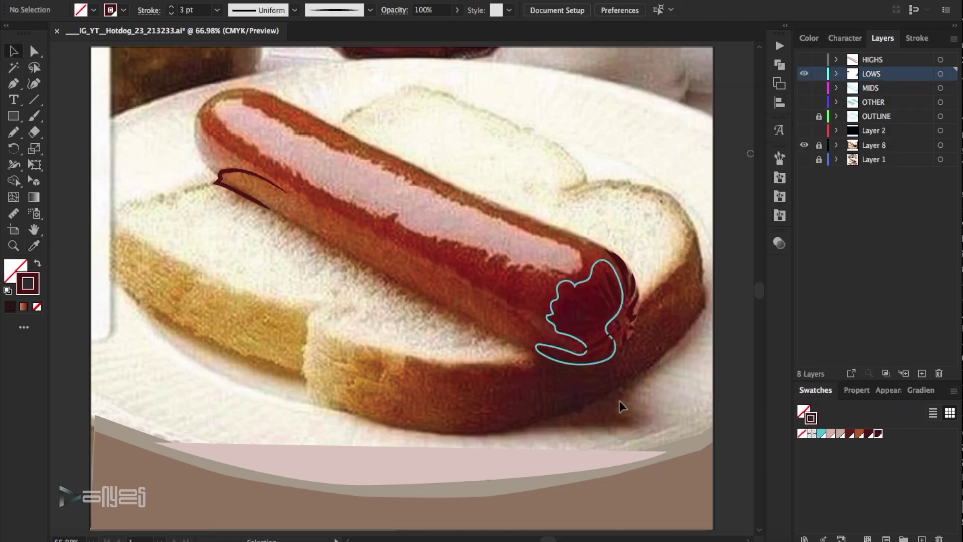
Step: Save two more dark red tones sampled from the hot dog as swatches
key(shift+x)
click(953, 391)
click(888, 241)
click(953, 390)
click(888, 241)
click(848, 336)
Step: Turn the large right-end shadow shape's outline into a fill, apply a linear gradient, reverse it and remove its middle stop
click(616, 319)
click(37, 264)
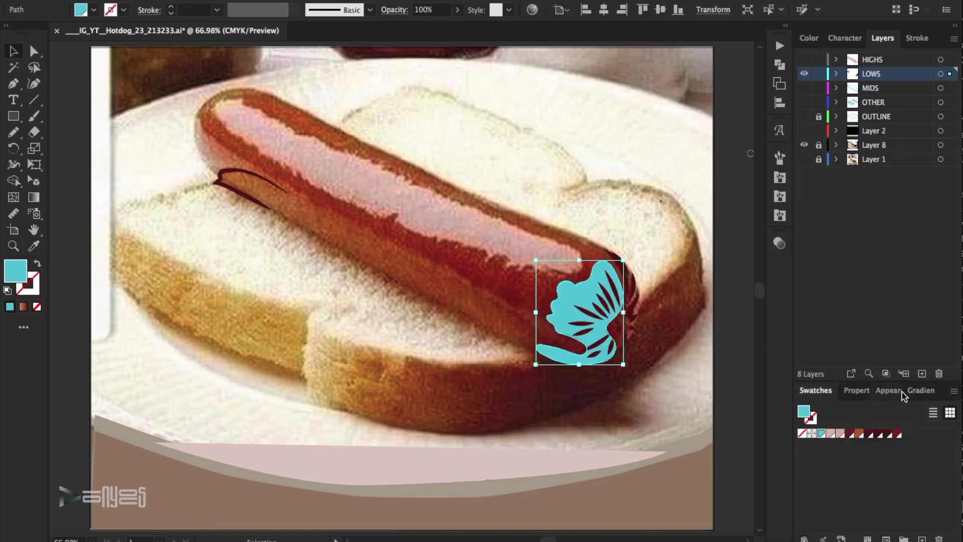
click(920, 390)
click(876, 492)
click(807, 448)
drag(875, 503, 872, 532)
Step: Set the shadow shape's gradient stops to the dark maroon and dark red swatches and deselect it
double_click(813, 501)
click(847, 352)
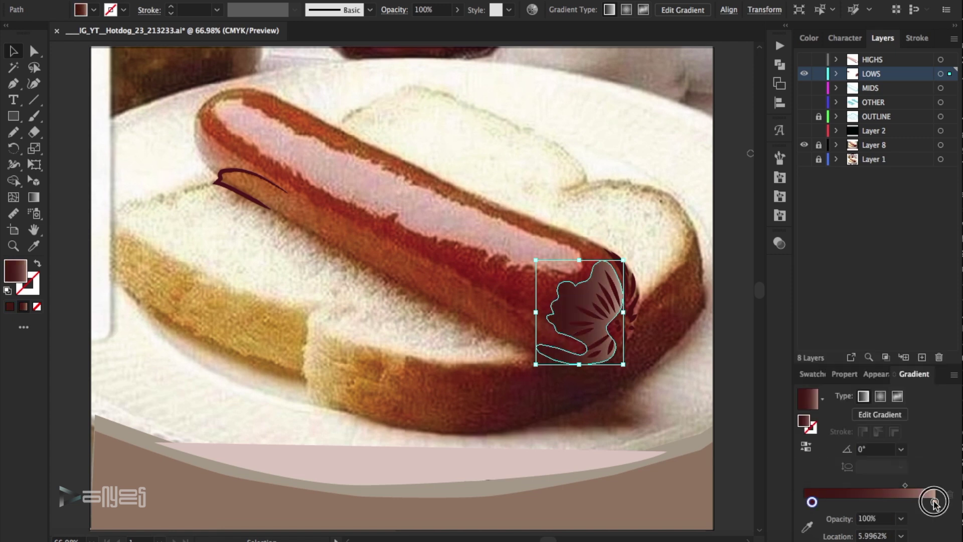
double_click(935, 502)
click(856, 353)
click(858, 288)
click(715, 271)
Step: Compare the LOWS shapes with the photo and change the angle of the large shadow shape's gradient
click(804, 74)
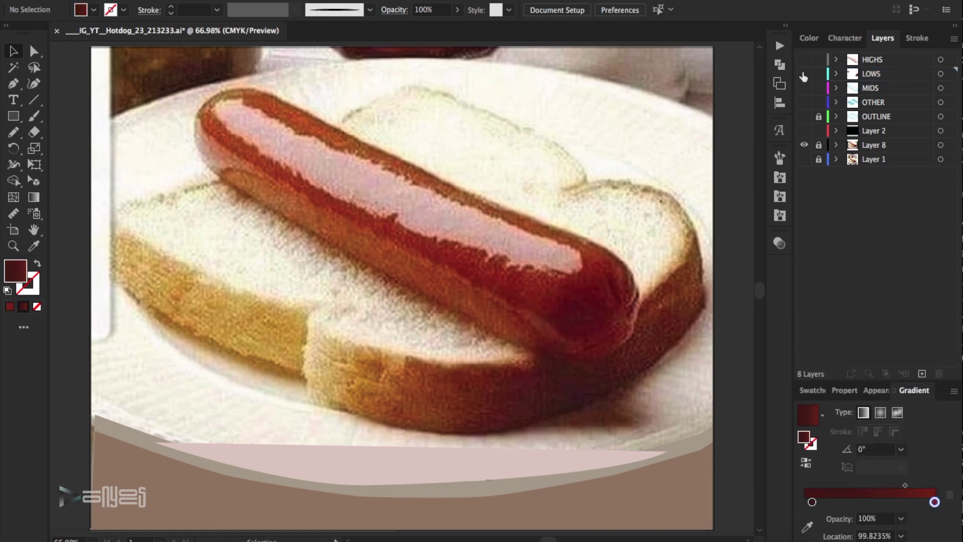
click(805, 74)
click(582, 311)
click(901, 449)
click(921, 346)
click(901, 449)
click(921, 280)
click(743, 344)
Step: Select the radial crease strokes inside the right-end shadow, give them a darker maroon stroke color and save the document
click(567, 291)
drag(499, 271, 614, 385)
shift+click(578, 295)
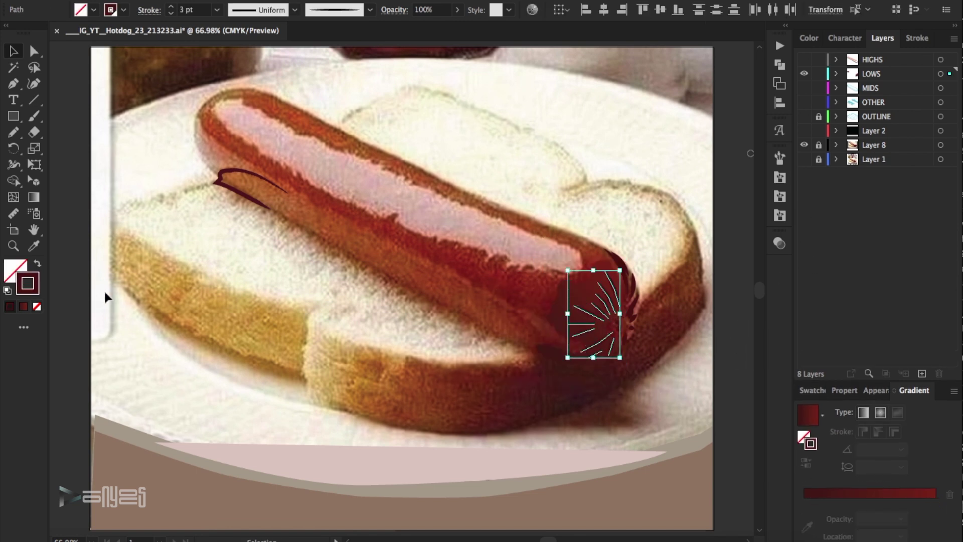
double_click(28, 284)
click(719, 228)
click(906, 107)
click(684, 218)
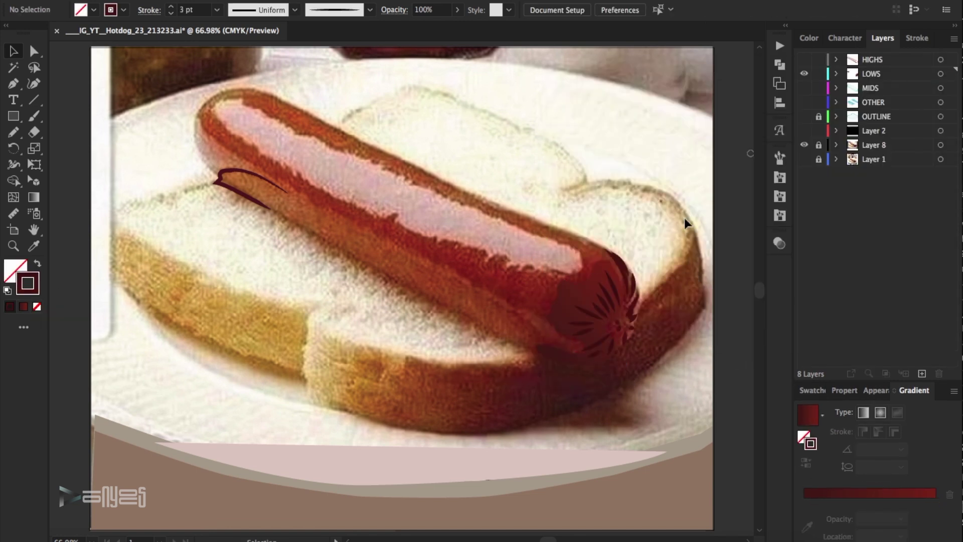
key(ctrl+s)
Step: Check the layers together, hide HIGHS and LOWS, and make MIDS the visible, active layer over the photo
click(805, 59)
click(804, 130)
click(804, 131)
click(805, 87)
click(804, 74)
click(804, 59)
click(871, 88)
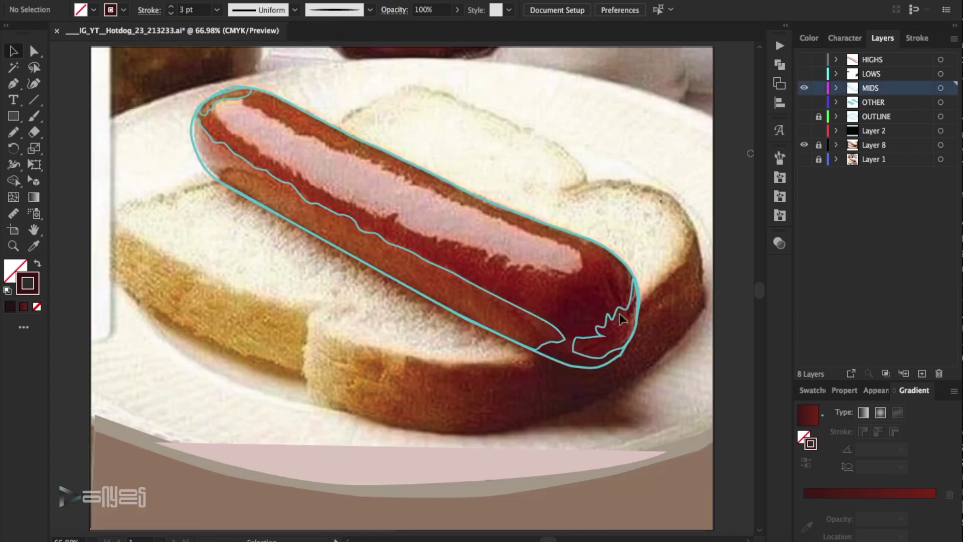
Step: Fill the small mid-tone shape at the hot dog's upper left end with a light brown sampled from the photo
click(611, 317)
key(i)
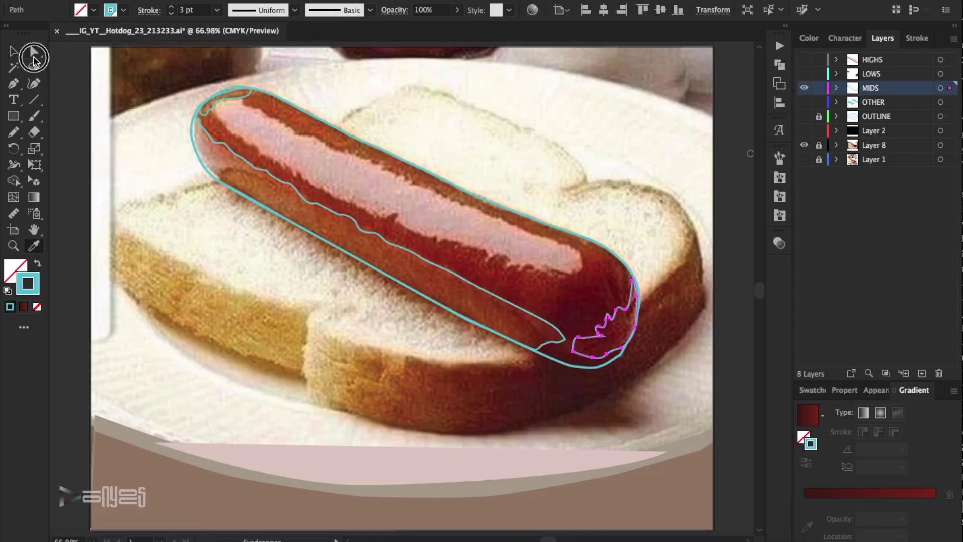
click(35, 52)
click(173, 131)
click(246, 96)
click(37, 245)
click(241, 94)
click(35, 53)
click(182, 145)
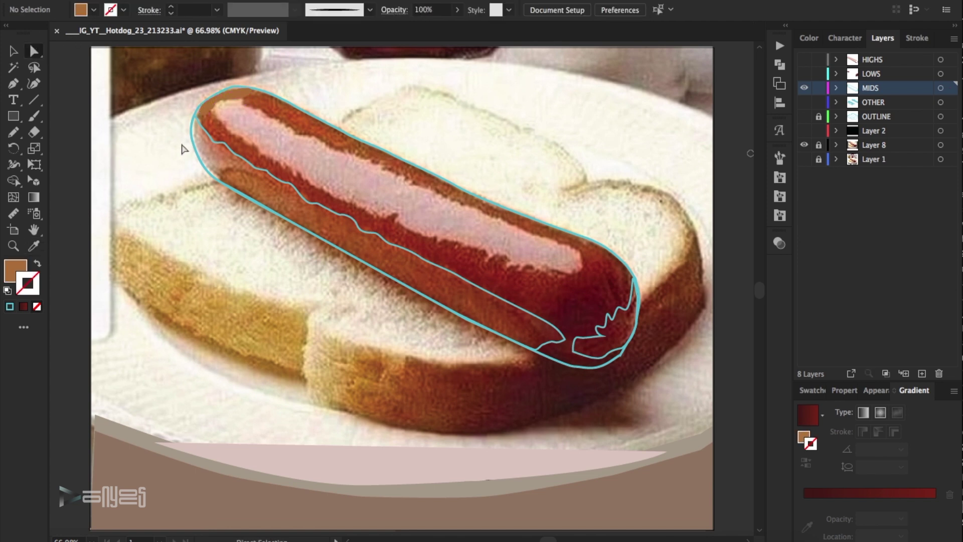
Step: Sample dark reds from the hot dog's lower right end and save them as two new swatches
click(814, 391)
click(954, 391)
click(865, 240)
key(Return)
click(577, 351)
click(954, 390)
click(865, 240)
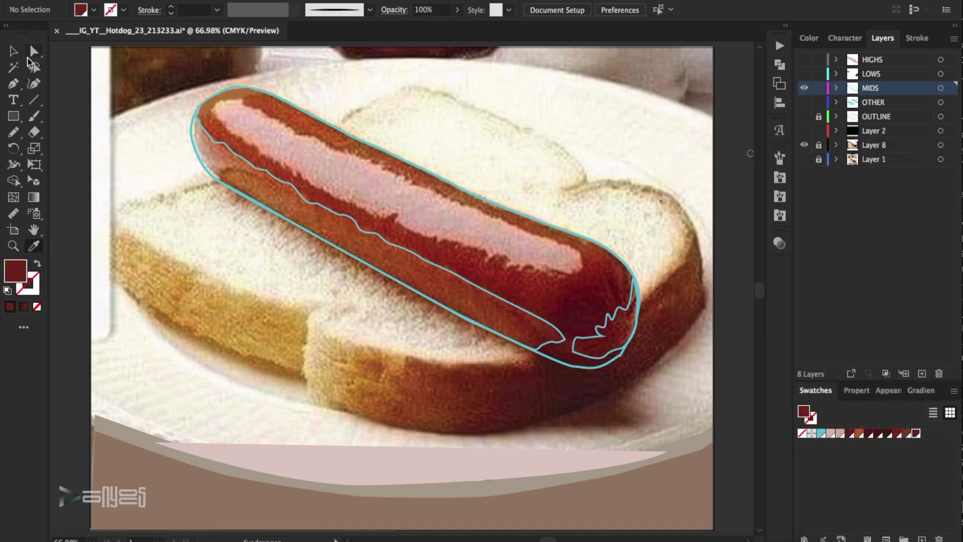
Step: Turn the right-end mid-tone shape's outline into a fill, apply a linear gradient and open its end stop's color for editing
click(13, 51)
click(603, 336)
click(37, 264)
click(921, 390)
click(875, 492)
double_click(934, 502)
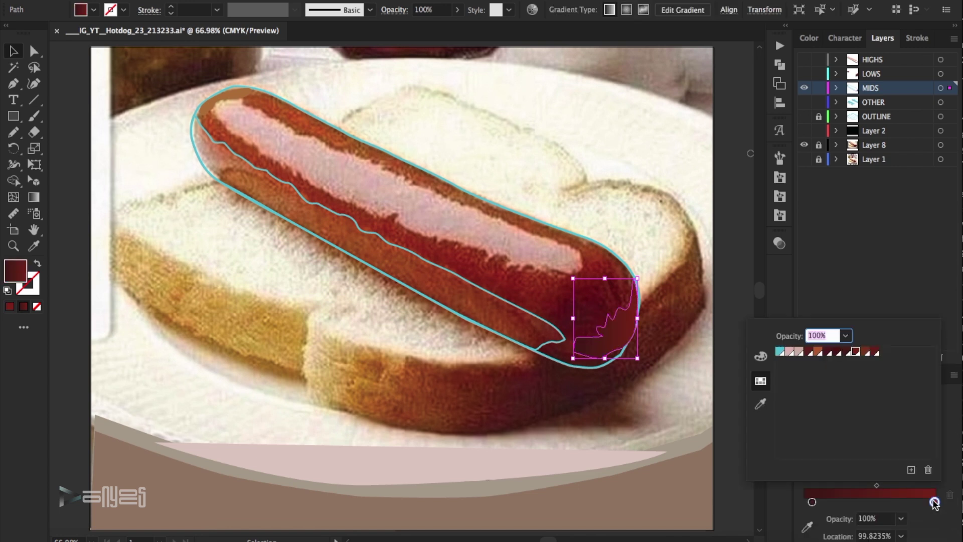
Step: Set the right-end gradient's end stop to a reddish-brown swatch, shift the midpoint toward the end and deselect the shape
click(875, 351)
click(880, 493)
drag(887, 485, 896, 484)
click(705, 362)
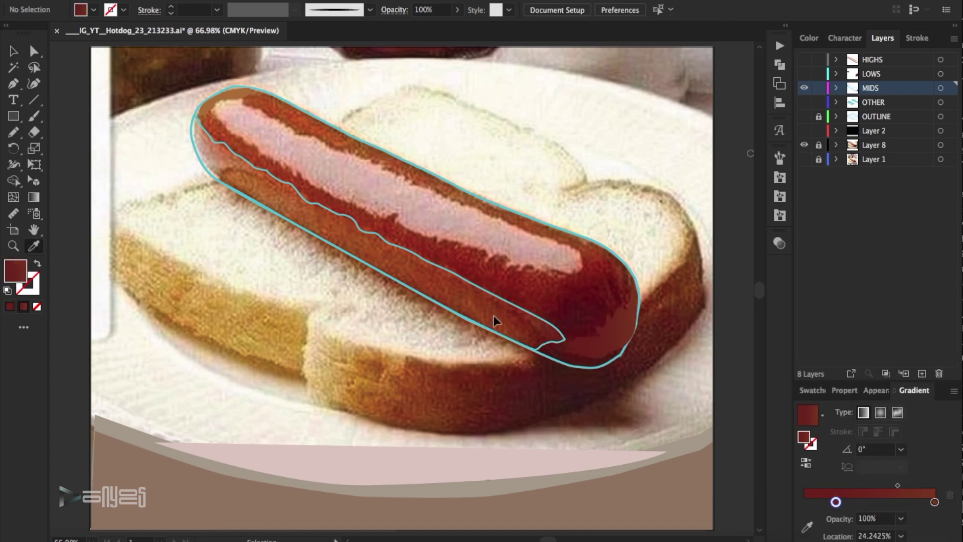
Step: Save the document, sample a dark red near the lower band's right tip and store it as a swatch
key(super+s)
click(547, 339)
click(814, 389)
click(954, 391)
click(860, 241)
key(Return)
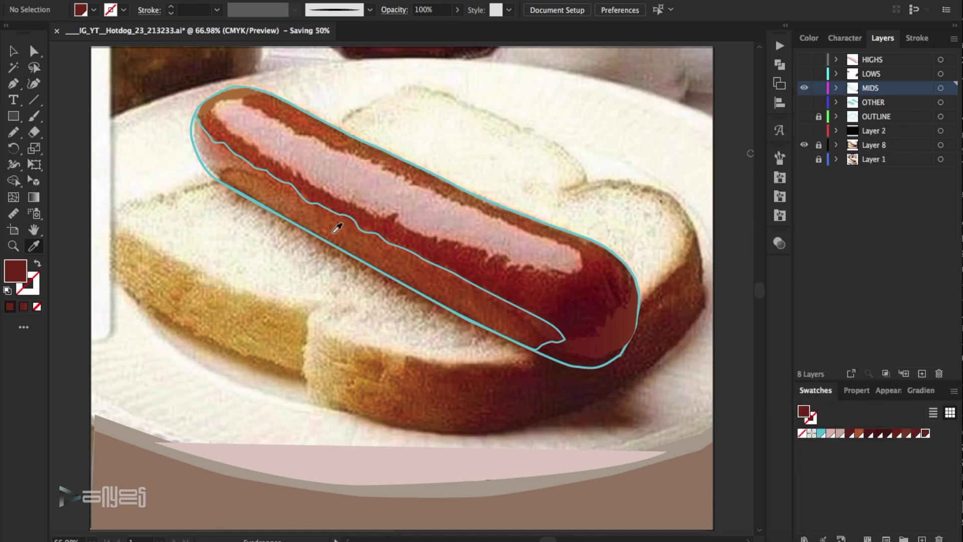
Step: Sample a light orange-red at the hot dog's left end and an orange-brown mid-band, saving each as a swatch
click(223, 148)
click(954, 391)
click(861, 239)
click(841, 335)
click(363, 245)
click(953, 391)
click(848, 239)
click(841, 335)
Step: Turn the long lower mid-tone band's outline into a fill, apply a linear gradient and add a stop along it
key(v)
click(449, 268)
click(36, 263)
click(914, 390)
click(885, 493)
click(889, 502)
Step: Recolor the band's gradient stops with the light orange-red, orange-brown and dark red swatches from start to end
double_click(889, 501)
click(904, 352)
double_click(935, 501)
click(884, 353)
click(836, 502)
double_click(835, 502)
click(893, 352)
Step: Move the band gradient's start stop to 0% and its middle stop toward the start, then compare against the black background layer
click(836, 502)
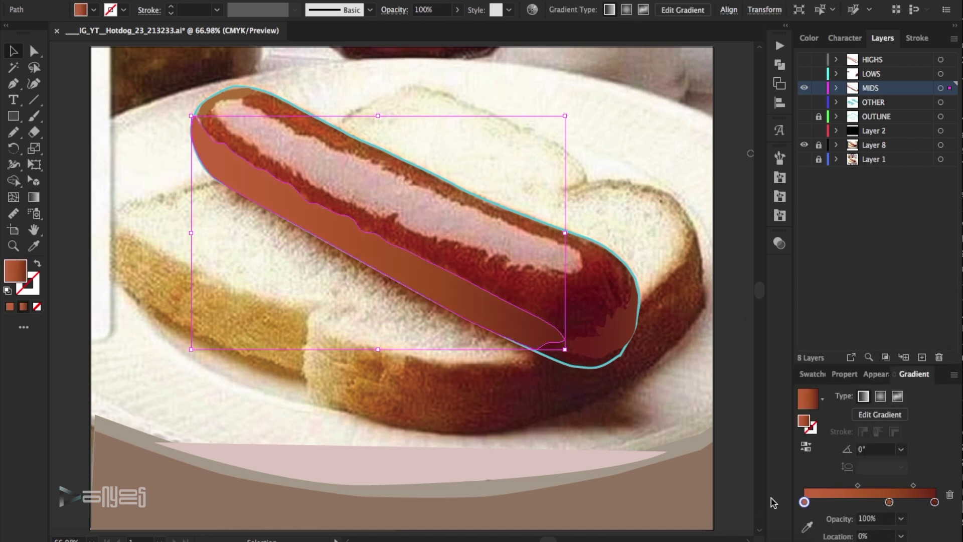
drag(886, 501, 872, 501)
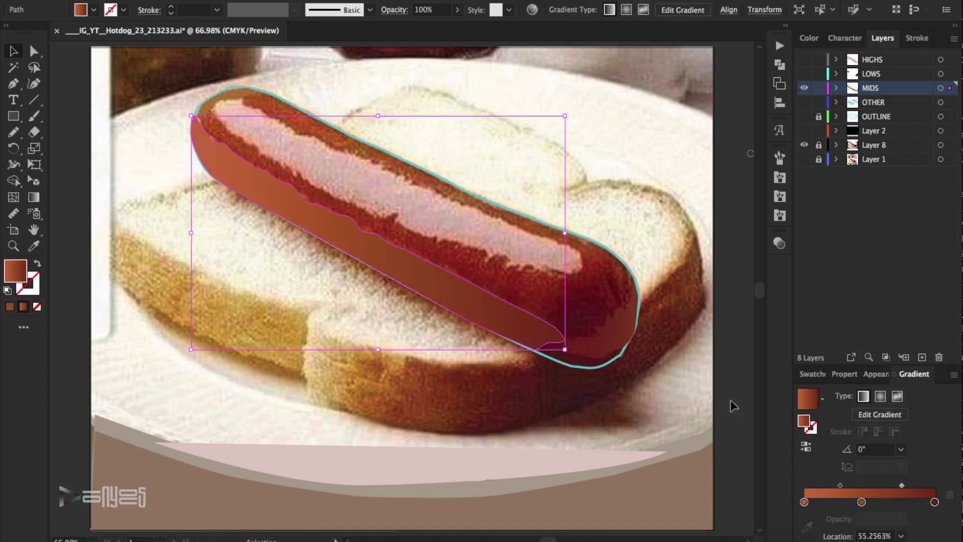
click(732, 424)
click(804, 130)
click(804, 88)
click(804, 88)
click(805, 130)
Step: Sample an orange-brown from the hot dog's upper left edge and a dark tone from its lower right edge, saving both as swatches
click(267, 98)
click(812, 390)
click(952, 391)
click(848, 239)
click(837, 335)
click(588, 362)
click(953, 391)
click(847, 239)
click(859, 337)
Step: Turn the full hot dog body's outline into a fill and apply the orange-to-dark-red linear gradient at a -90° angle
key(v)
click(256, 96)
click(375, 144)
click(377, 147)
key(shift+x)
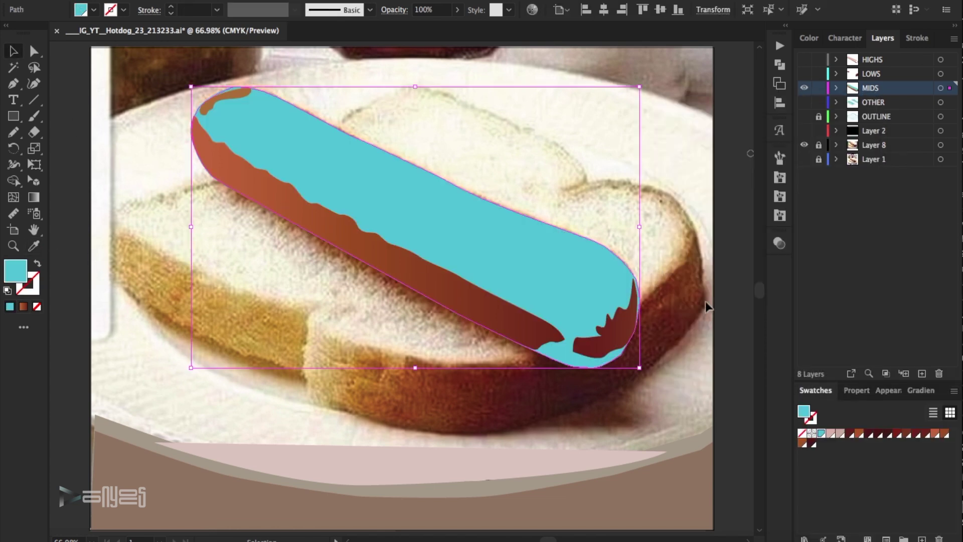
click(921, 390)
click(896, 493)
click(902, 449)
click(918, 377)
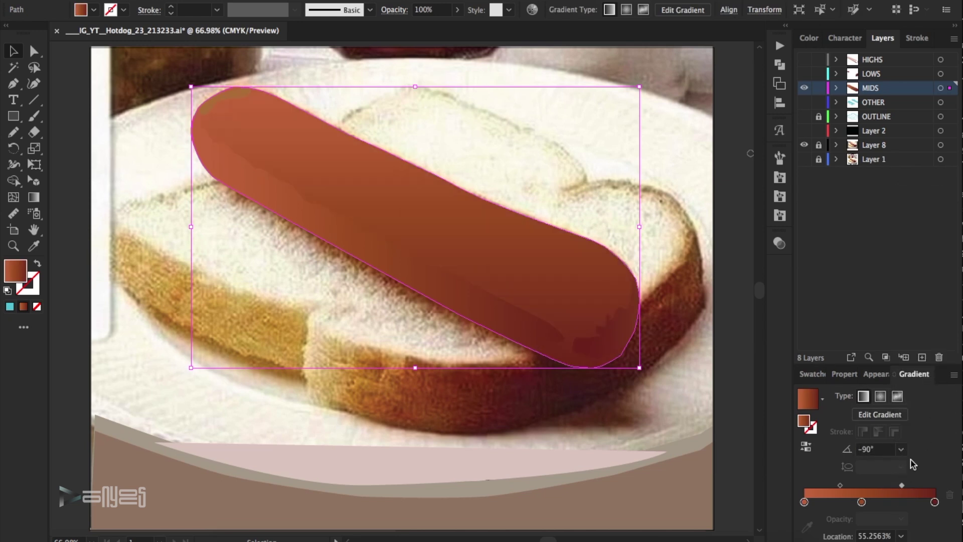
Step: Recolor the full hot dog body's gradient from the orange-brown swatch to the dark swatch and set its midpoint to about 53%
double_click(935, 503)
click(922, 354)
double_click(804, 502)
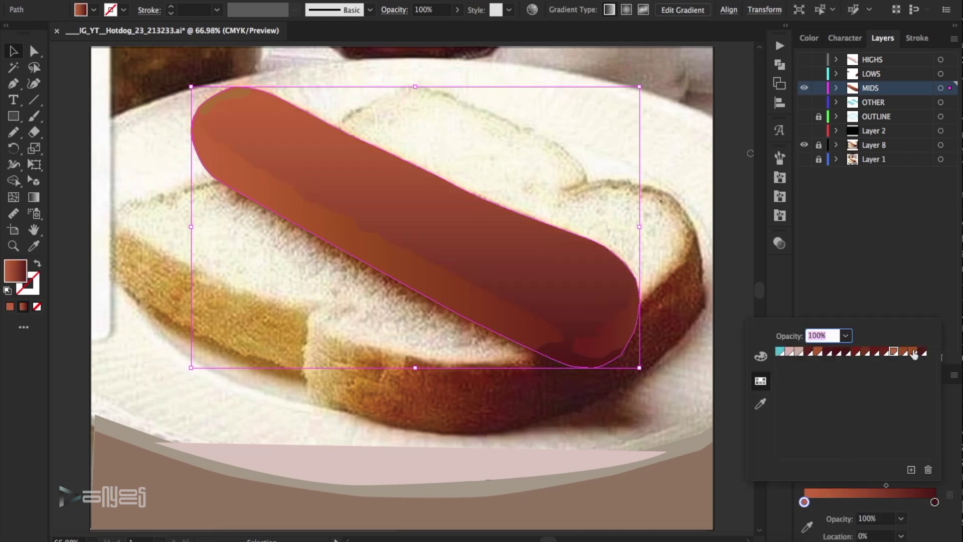
click(913, 354)
click(887, 485)
mouse_move(870, 487)
mouse_down()
mouse_move(922, 503)
mouse_move(867, 485)
mouse_up()
click(732, 381)
click(611, 281)
click(136, 1)
click(296, 36)
click(678, 231)
Step: Show the LOWS and HIGHS layers and compare the colored hot dog against the black background layer
click(804, 74)
click(805, 60)
click(804, 130)
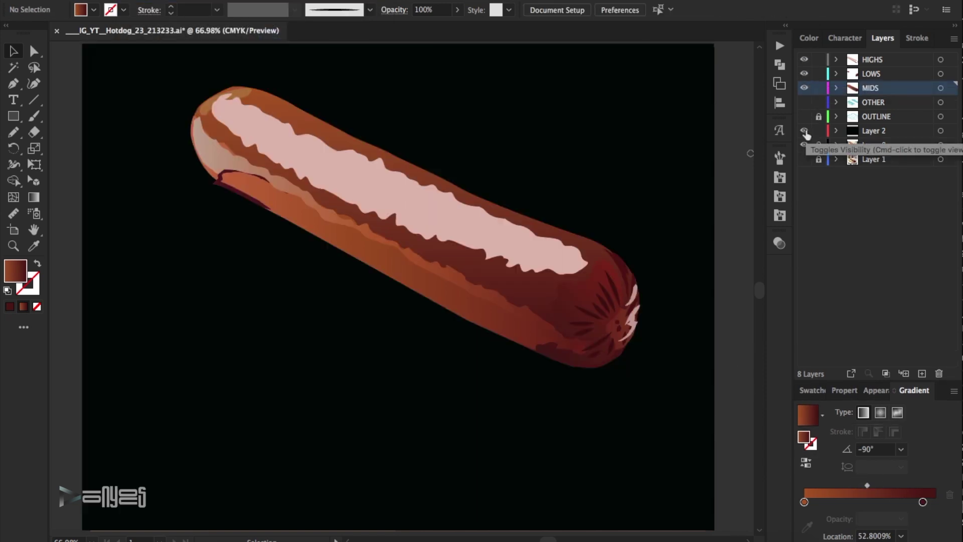
click(804, 130)
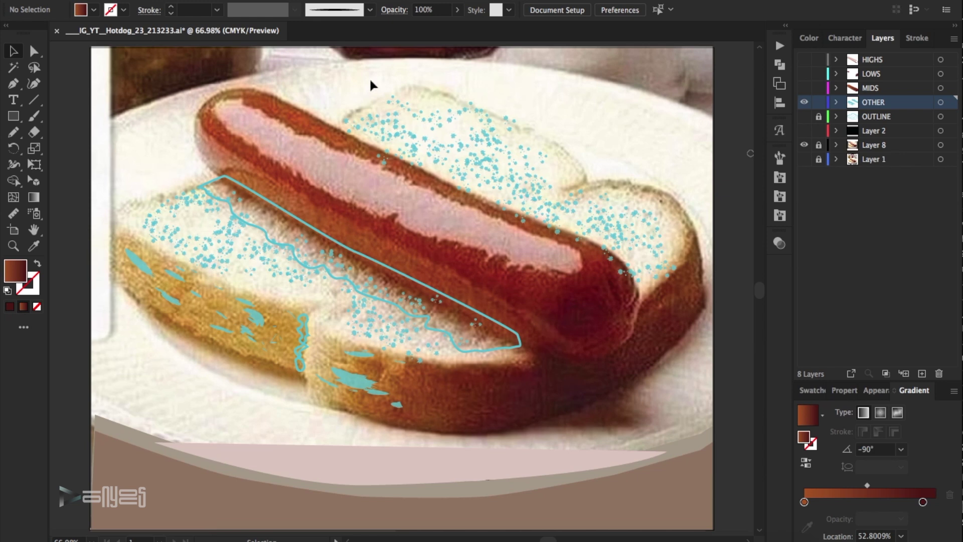
Step: Recolor the splatter strokes on the back bread slice with the light pink #efddda
drag(371, 85, 624, 248)
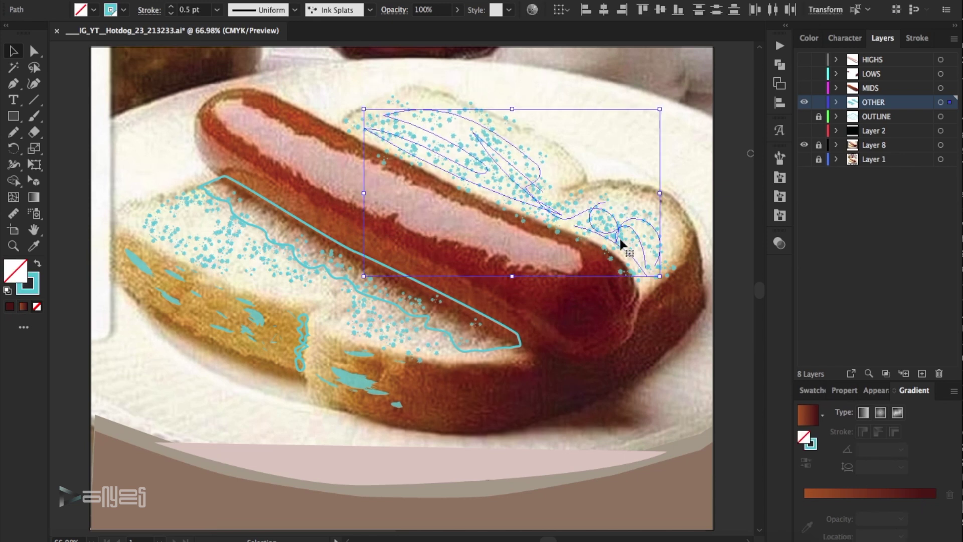
click(813, 390)
click(831, 434)
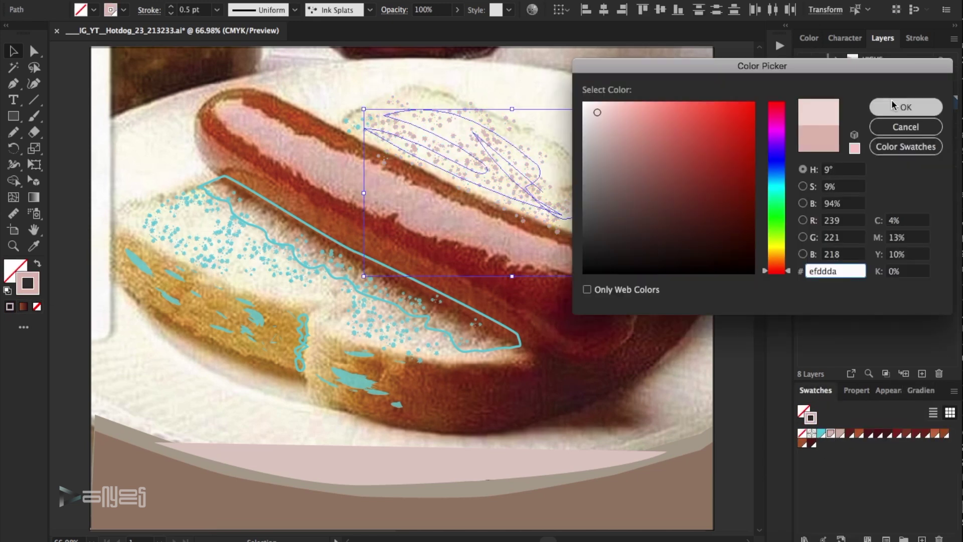
click(903, 105)
Step: Save the light pink as a swatch and apply it to the splatter strokes on the front bread slice
click(954, 390)
click(823, 239)
click(844, 336)
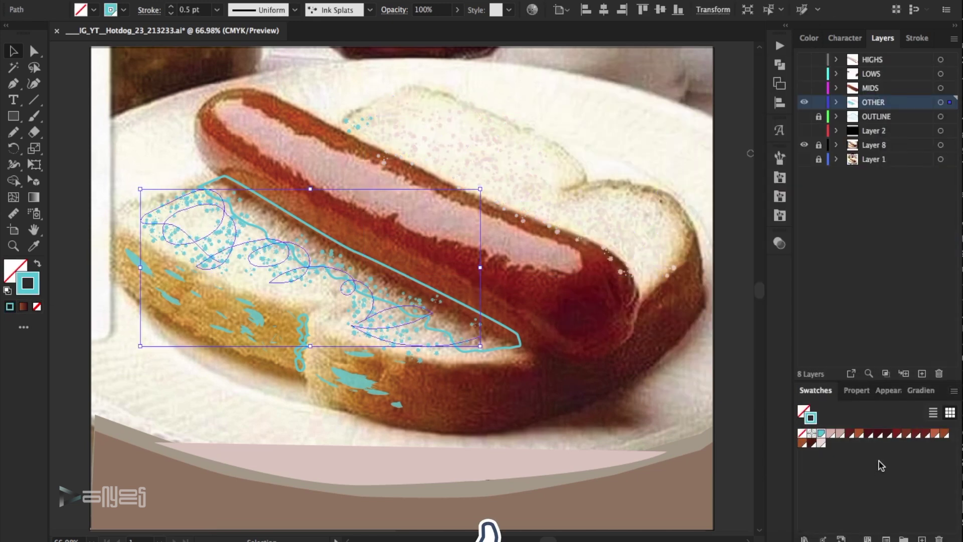
click(821, 443)
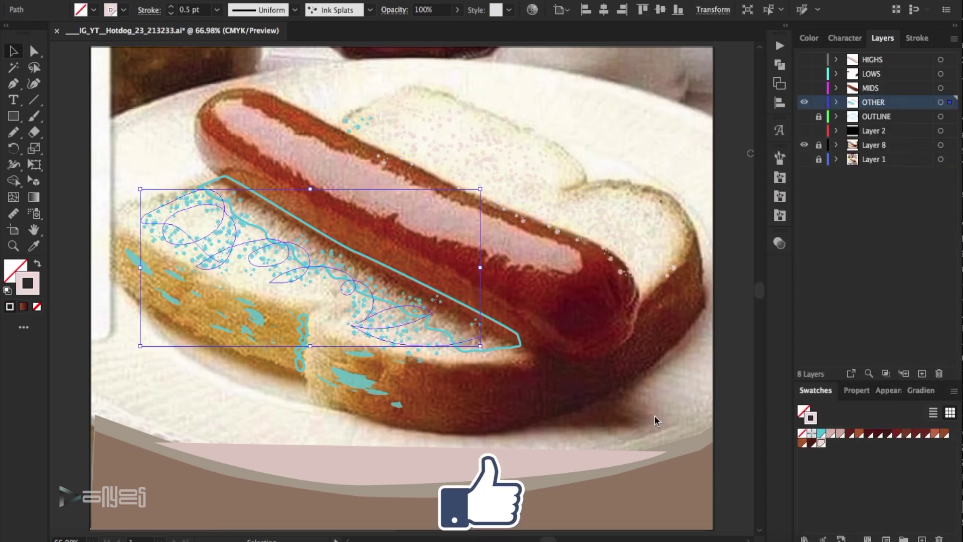
click(655, 419)
Step: Sample a reddish-brown and a tan from the shaded bread beneath the hot dog, saving both as swatches
key(i)
click(381, 271)
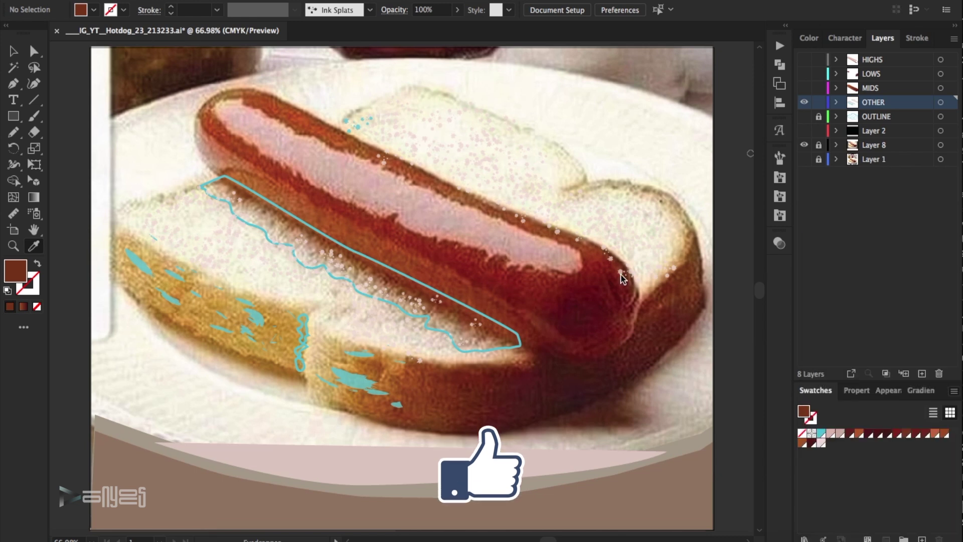
click(455, 302)
click(432, 327)
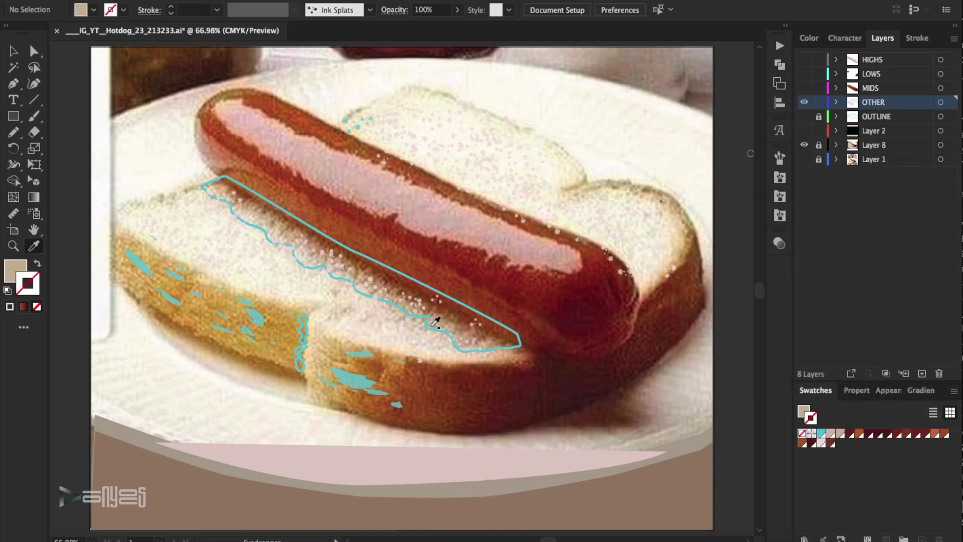
click(956, 392)
click(843, 240)
click(836, 335)
Step: Turn the wavy shadow outline below the hot dog into a linear gradient fill at -120° and reverse the gradient
key(v)
click(404, 276)
click(37, 264)
click(919, 390)
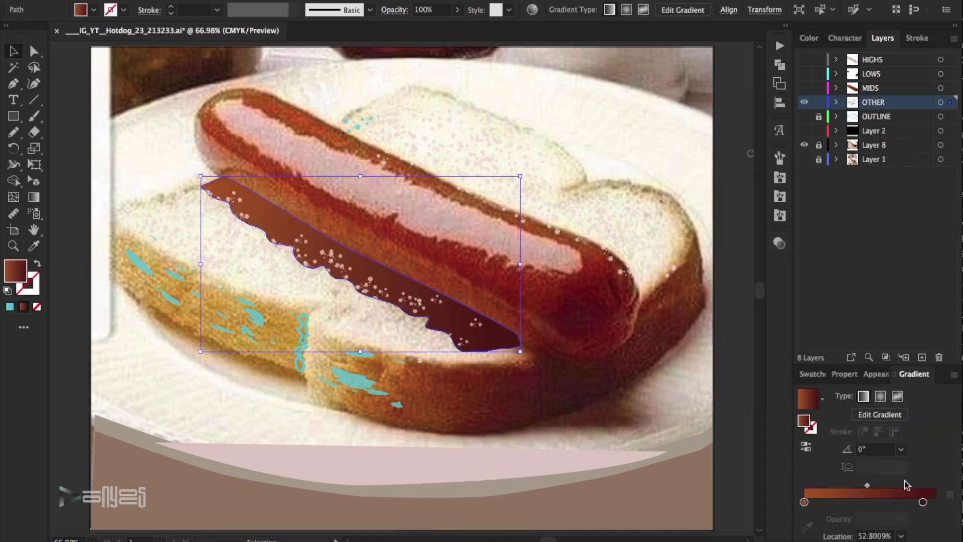
click(901, 450)
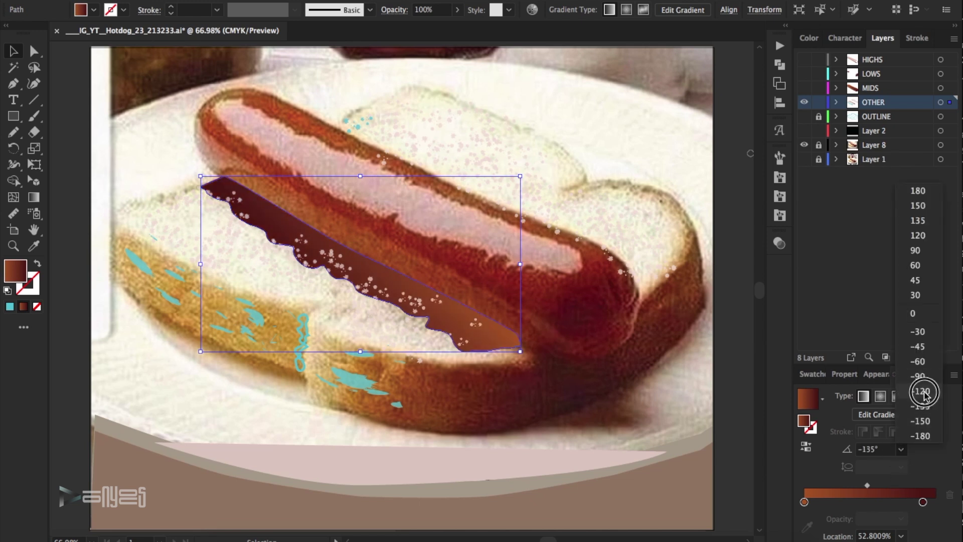
click(925, 395)
click(806, 447)
Step: Recolor the shadow gradient's stops with the reddish-brown and tan swatches, moving both inward with the tan stop at 70.1796%
double_click(817, 502)
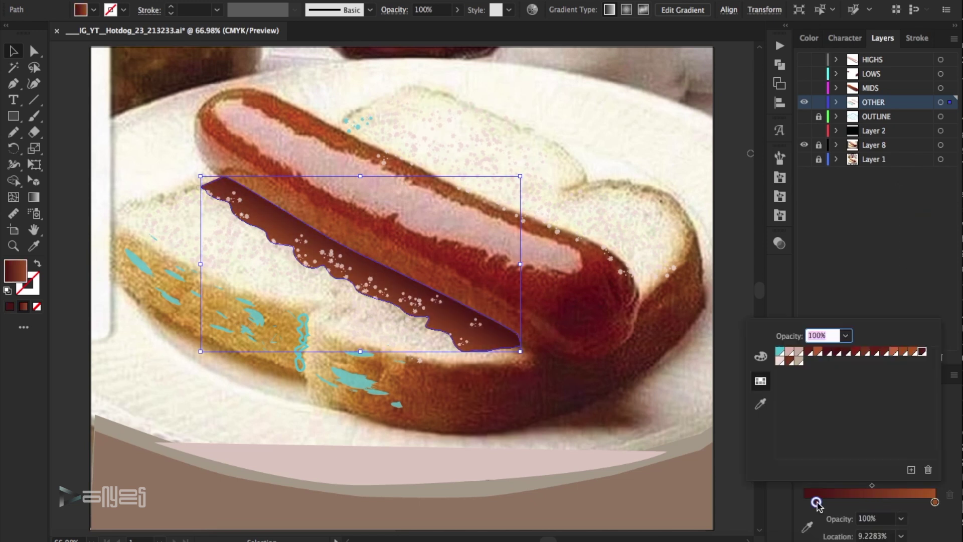
click(790, 362)
click(798, 361)
drag(935, 502, 904, 503)
drag(816, 502, 829, 503)
drag(904, 501, 896, 502)
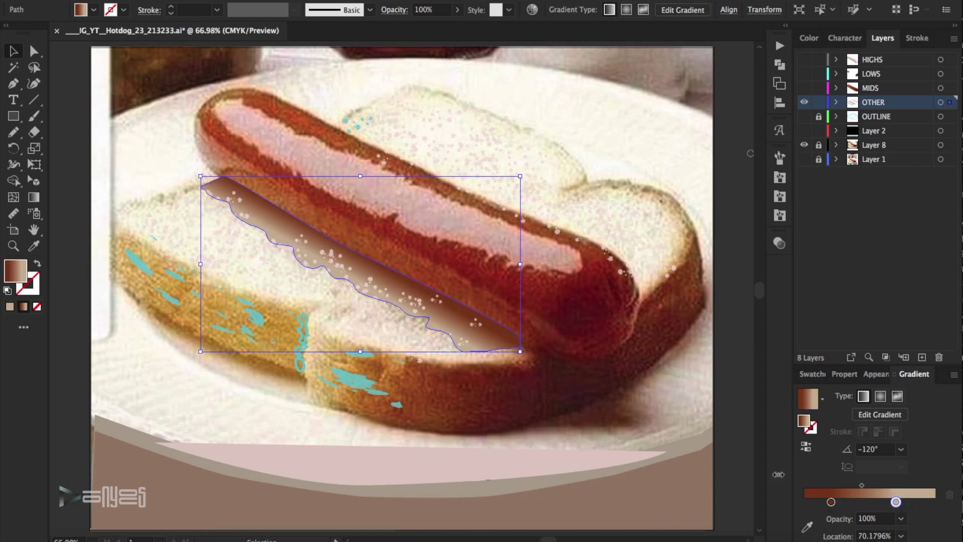
click(682, 340)
Step: Sample a golden brown from the bread's left crust and save it as a swatch
click(805, 102)
click(804, 88)
click(870, 88)
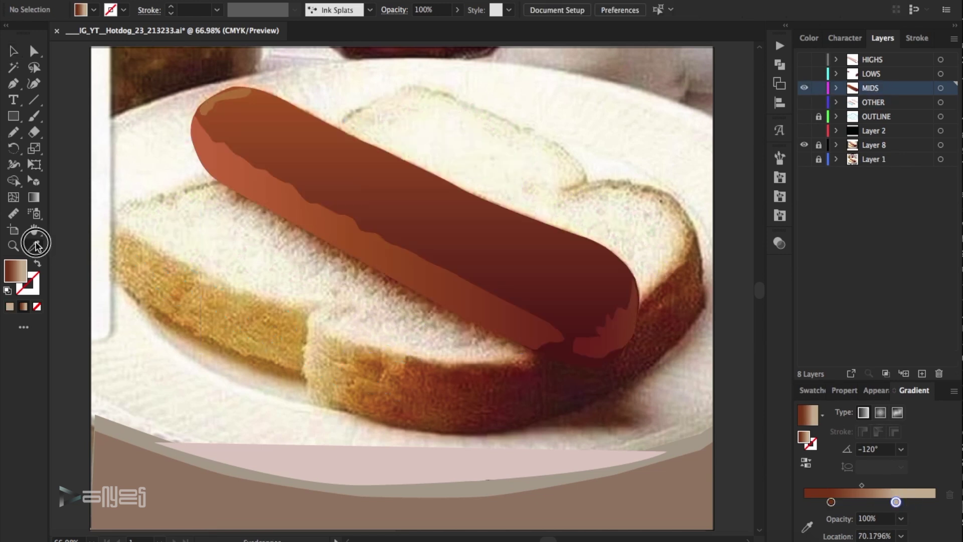
click(33, 246)
click(181, 296)
click(815, 390)
click(955, 391)
click(954, 391)
click(828, 237)
click(836, 336)
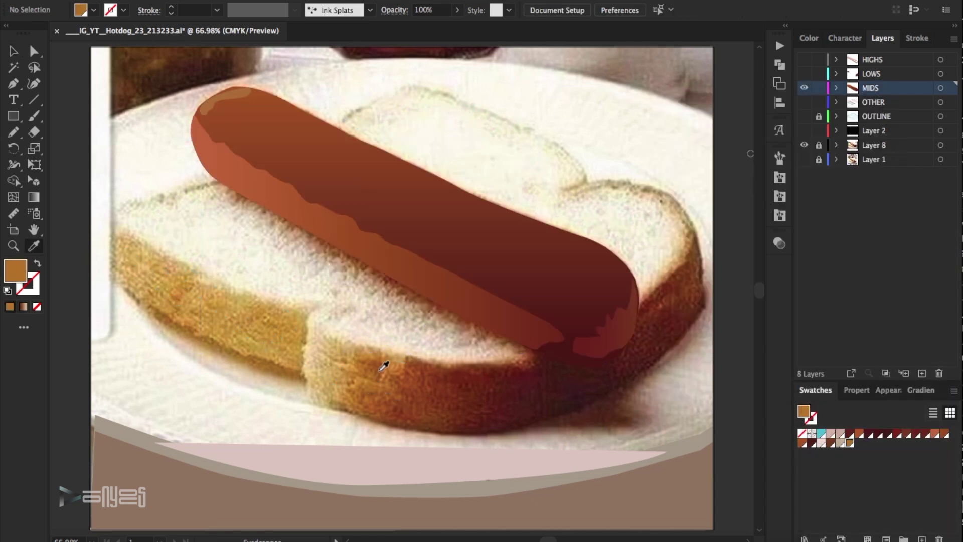
Step: Sample a deeper orange-brown from the front crust and save it as a swatch
click(954, 391)
click(837, 238)
click(842, 333)
Step: Return to the OTHER layer alone and recolor the small leftover splatter at the back slice's upper left with the light pink swatch
click(804, 87)
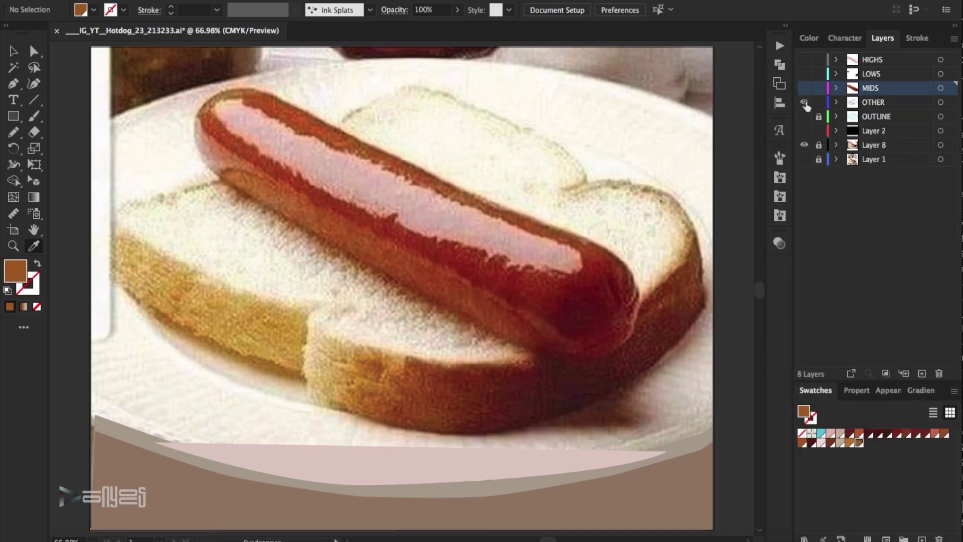
click(805, 103)
click(873, 102)
click(362, 128)
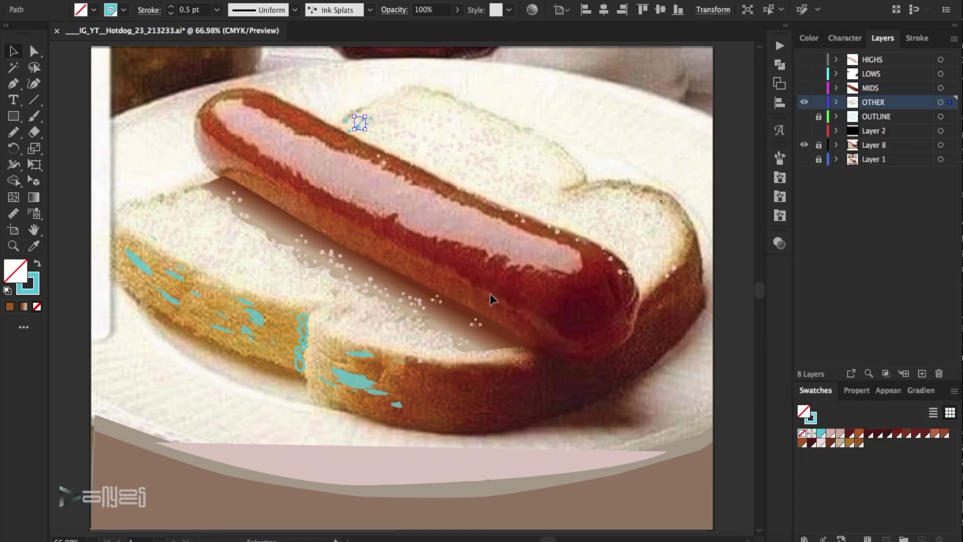
click(821, 442)
Step: Recolor the cyan brush strokes along the crust with the orange-brown and golden brown crust swatches
click(357, 379)
click(859, 442)
click(292, 343)
click(260, 320)
click(849, 443)
click(517, 409)
click(246, 333)
click(383, 383)
Step: Fill the wavy strip at the crust's seam with an olive-gold sampled from the crust and remove its cyan stroke
click(303, 334)
key(z)
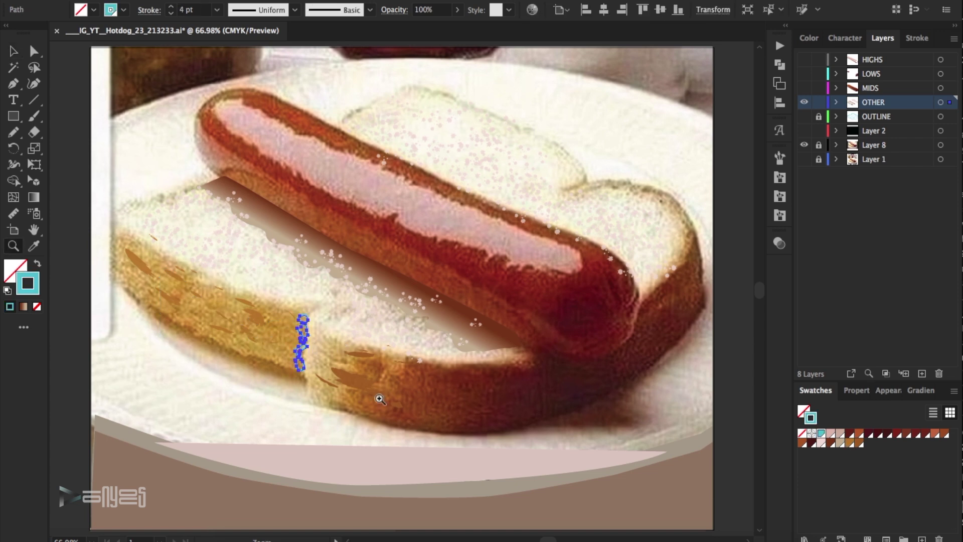
drag(291, 364, 362, 364)
click(34, 51)
click(34, 246)
click(339, 276)
key(a)
click(393, 187)
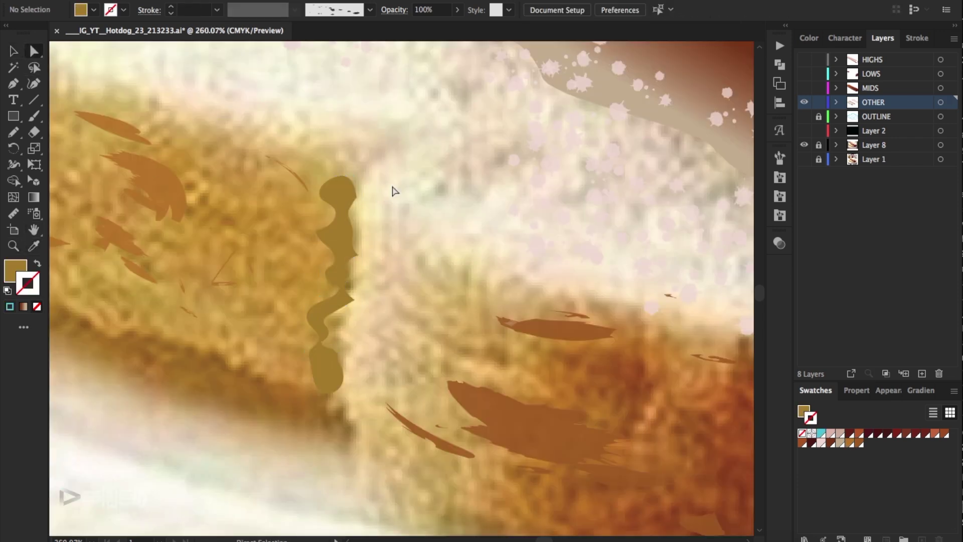
key(ctrl+0)
Step: Review the OTHER, MIDS, LOWS and HIGHS layers against the black background layer, then hide them again
click(804, 130)
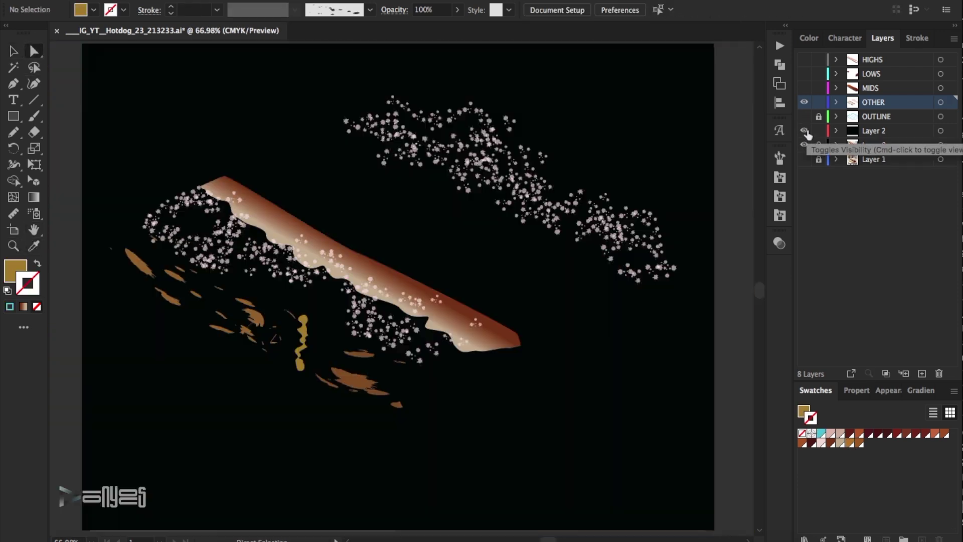
click(804, 88)
click(804, 74)
click(804, 60)
click(804, 60)
click(804, 74)
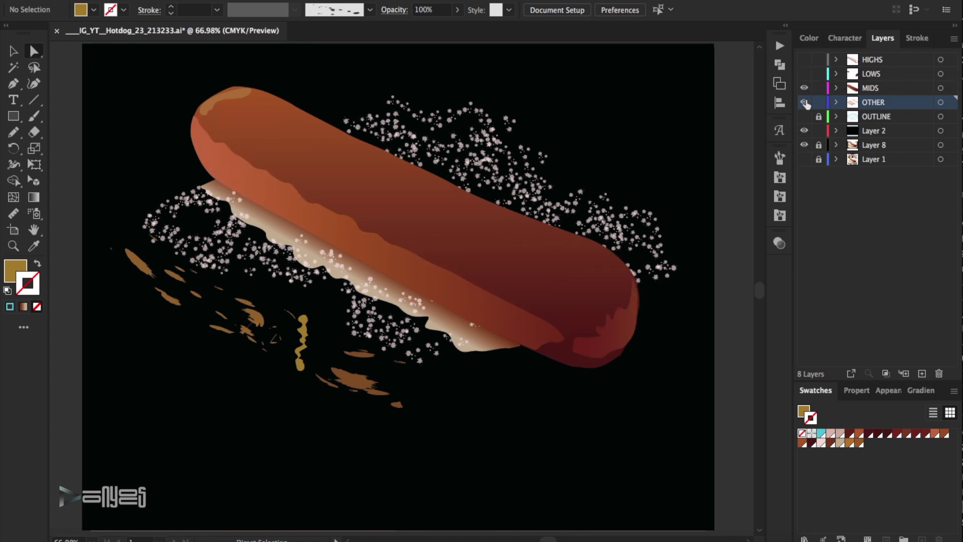
click(804, 130)
click(804, 87)
click(805, 103)
click(804, 103)
click(805, 102)
Step: Show and unlock the OUTLINE layer and make it the active layer
click(804, 117)
click(818, 116)
click(862, 119)
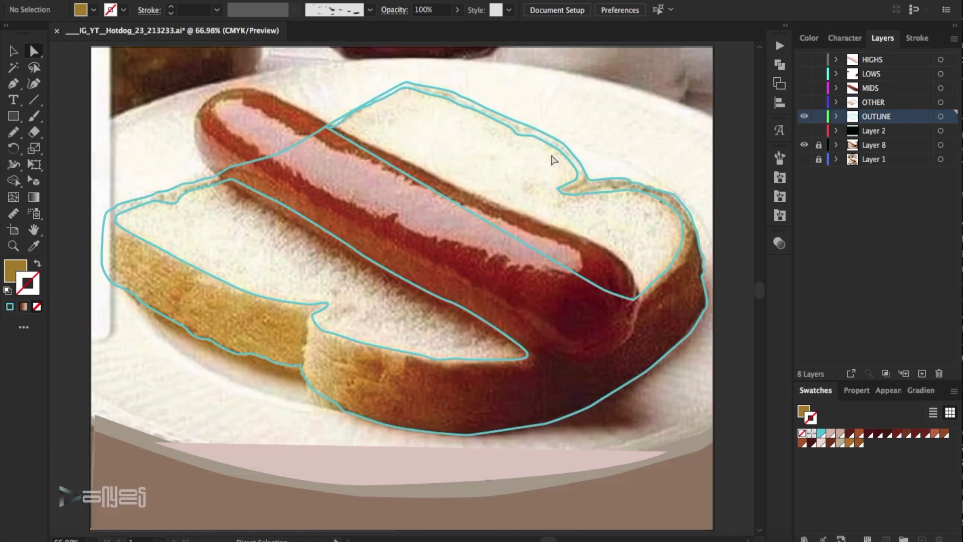
Step: Sample a cream from the front bread slice and a light brown from its shaded area, saving both as swatches
click(617, 198)
click(262, 168)
click(263, 245)
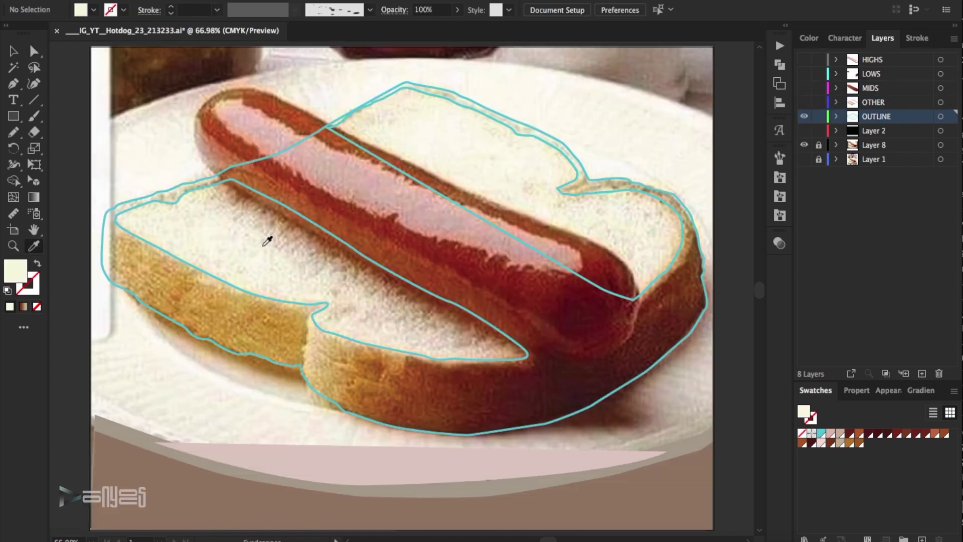
click(954, 390)
click(800, 238)
click(838, 335)
click(451, 315)
click(955, 391)
click(873, 239)
click(837, 335)
Step: Turn the front bread slice's outline into a fill and apply the reddish-brown to tan gradient
click(13, 51)
click(206, 273)
click(37, 263)
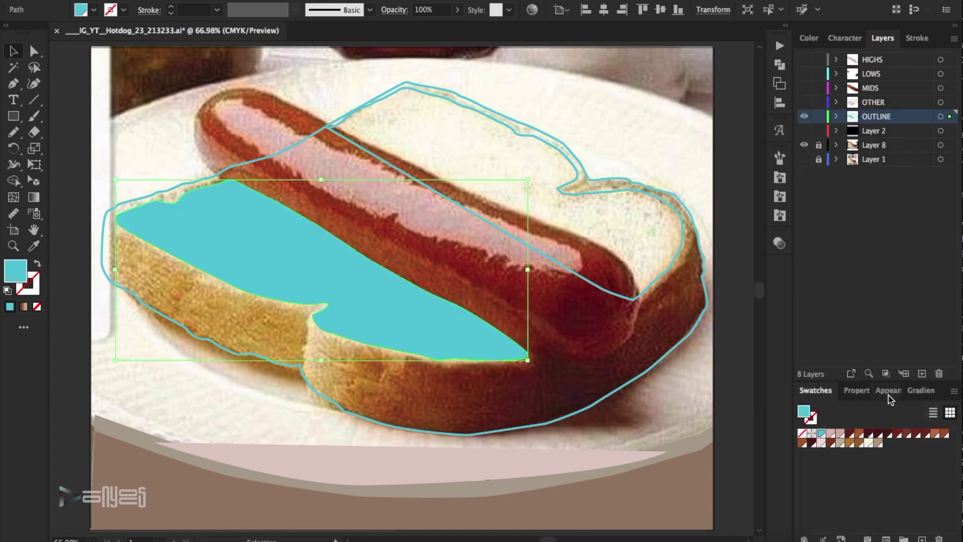
click(914, 390)
click(886, 493)
Step: Try several gradient angles on the front bread slice and settle on -120°
click(902, 449)
click(920, 363)
click(901, 450)
click(921, 393)
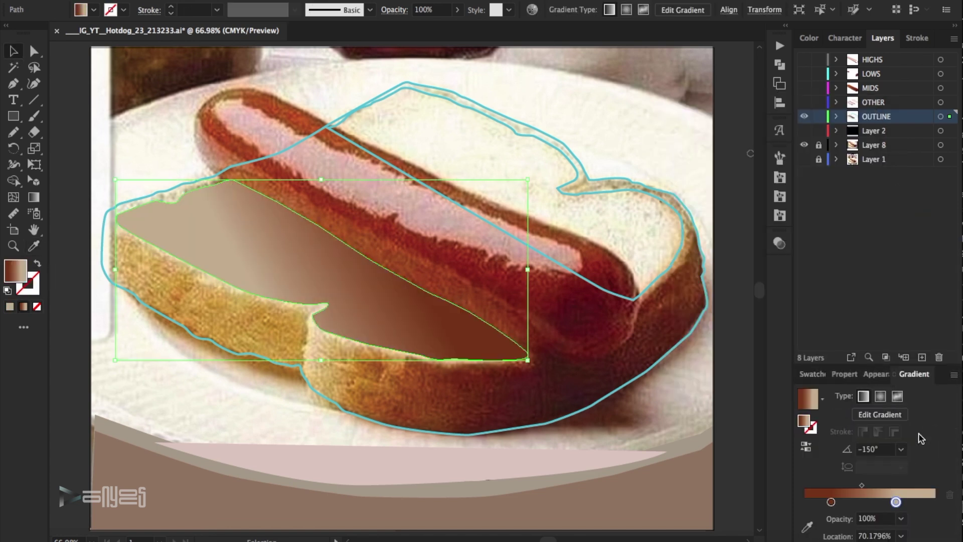
click(902, 450)
click(926, 436)
click(901, 449)
click(923, 377)
click(901, 449)
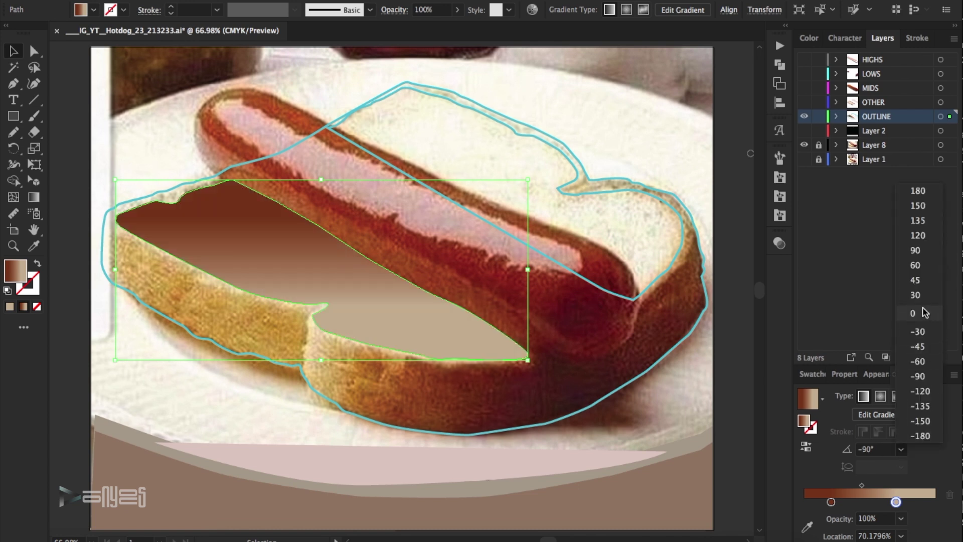
click(922, 347)
click(902, 449)
click(926, 394)
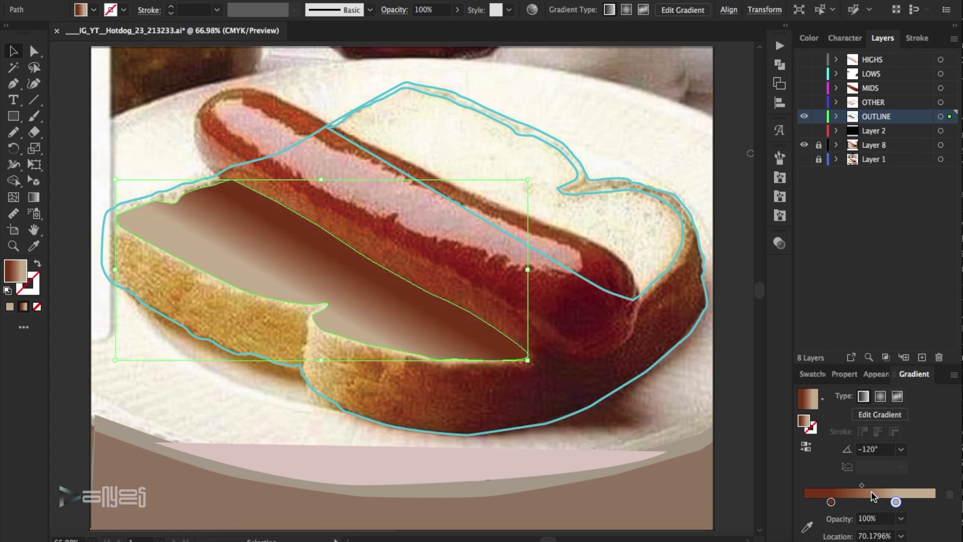
Step: Recolor the front slice's gradient from light brown to cream, moving the start stop to 0%, the end stop outward and the midpoint toward the start
double_click(832, 501)
click(836, 361)
double_click(896, 502)
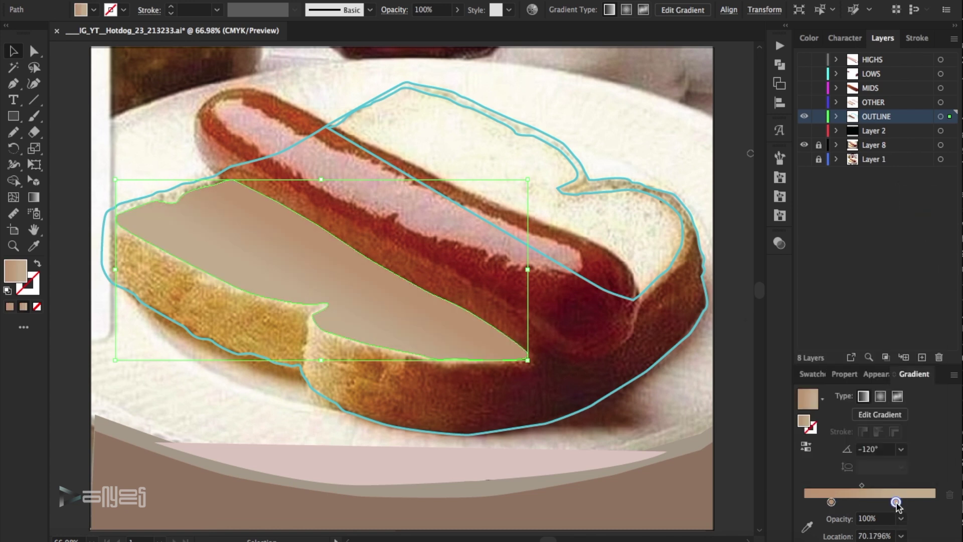
click(818, 361)
click(896, 502)
drag(896, 503, 909, 502)
drag(831, 502, 804, 502)
drag(857, 485, 846, 484)
Step: Fill the back bread slice with the light brown to cream gradient, lighten its start stop, and compare against the black background layer
click(625, 194)
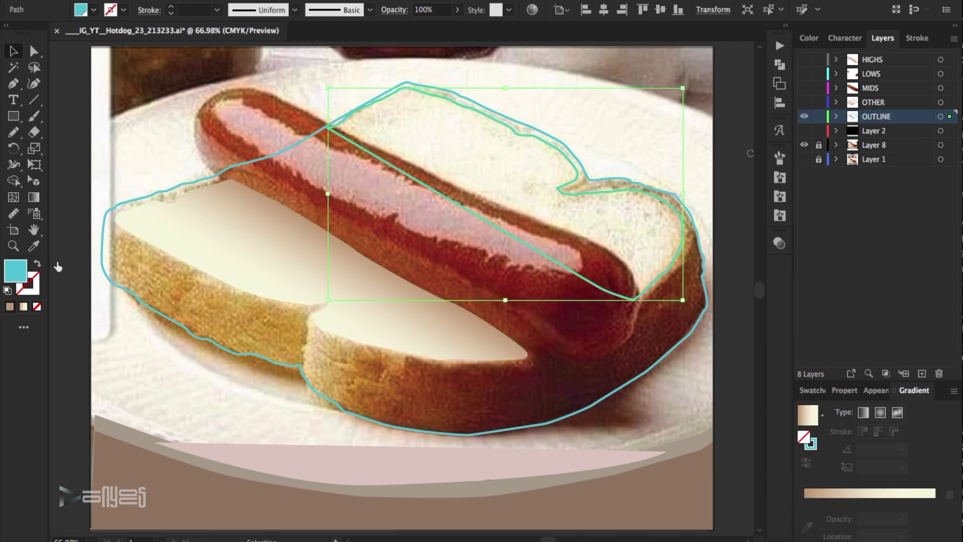
click(869, 494)
double_click(805, 501)
drag(898, 358, 860, 360)
click(694, 166)
mouse_move(804, 131)
mouse_down()
mouse_move(807, 61)
mouse_move(810, 117)
mouse_up()
click(805, 130)
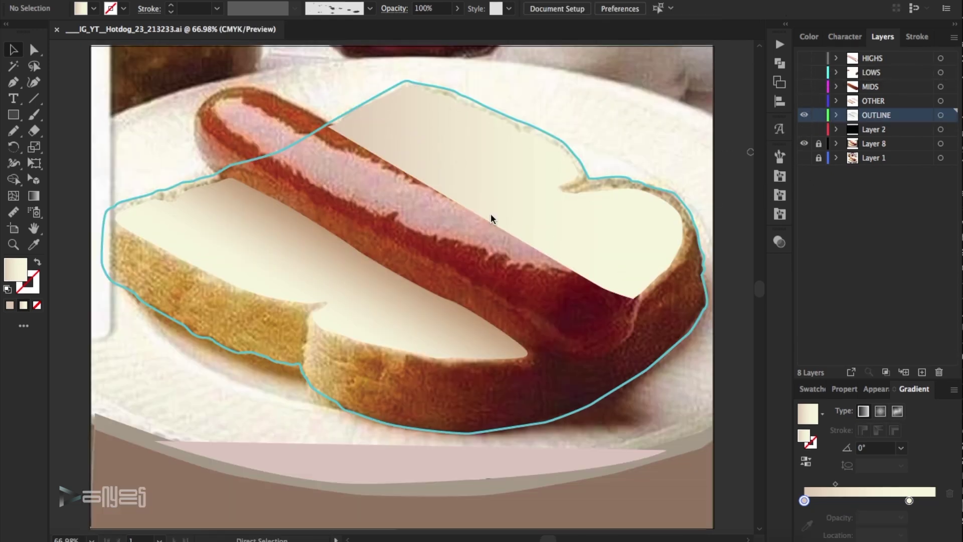
Step: Sample a tan from the crust at the bread's left end and save it as a swatch
click(153, 205)
click(132, 236)
key(i)
click(124, 241)
click(812, 389)
click(954, 389)
click(848, 238)
click(844, 334)
Step: Sample a reddish-brown from the front crust and a dark maroon from the photo, saving both as swatches
click(466, 379)
click(954, 389)
click(848, 237)
click(840, 333)
click(954, 391)
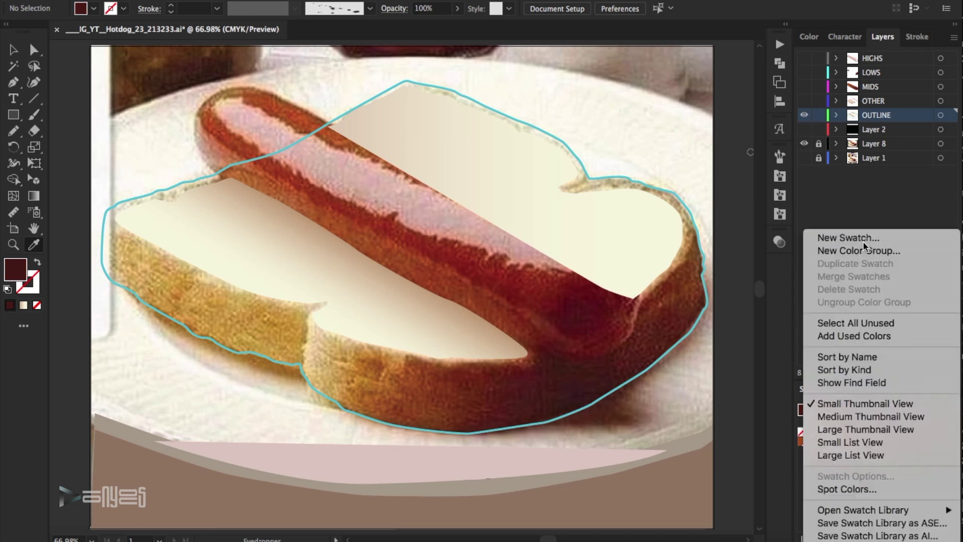
click(863, 237)
click(861, 331)
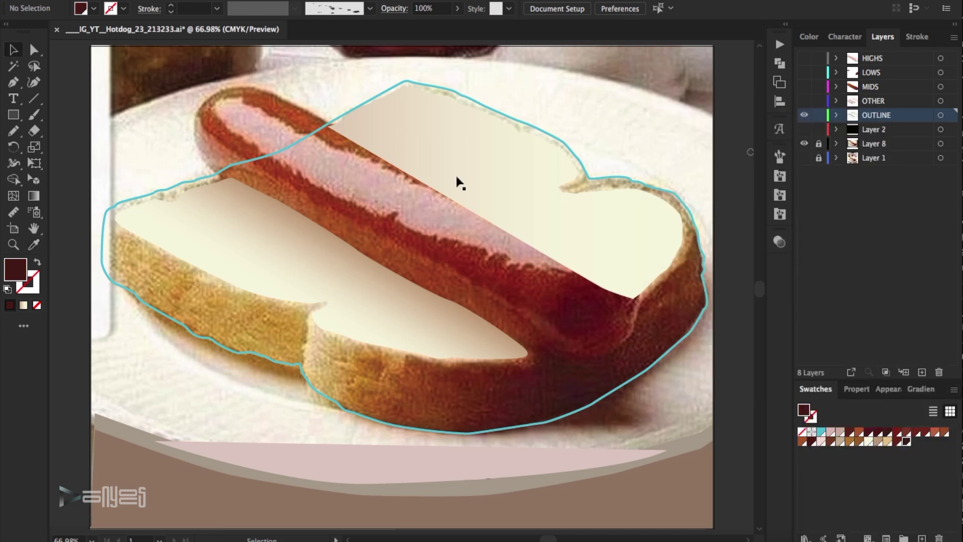
Step: Turn the full bread outline into a fill and apply the light brown to cream gradient at a -30° angle
click(588, 413)
click(37, 263)
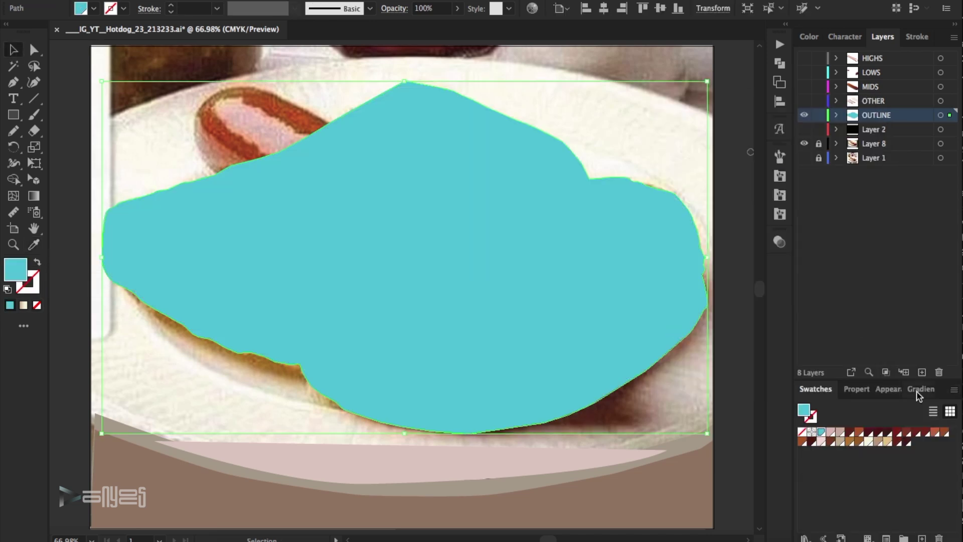
click(912, 394)
click(878, 491)
click(901, 447)
click(918, 332)
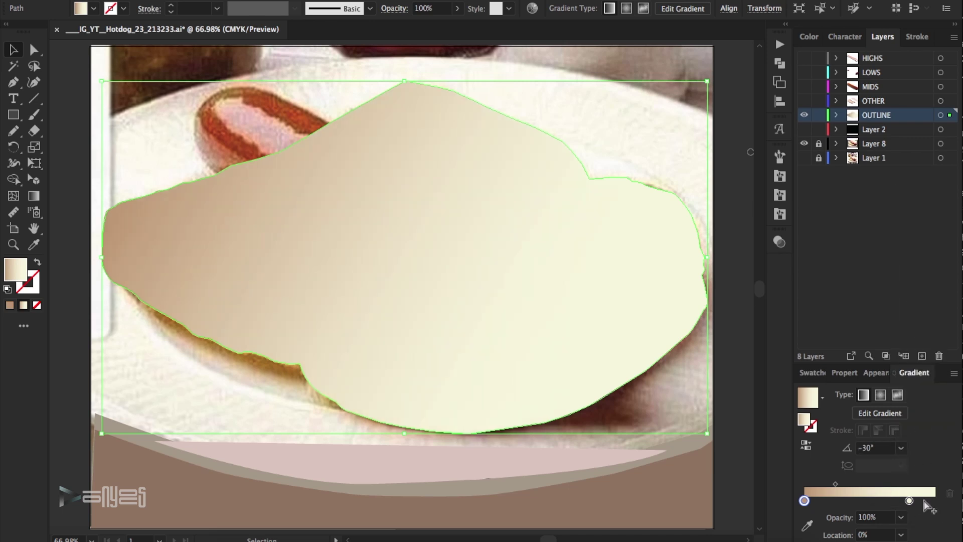
Step: Set the bread outline gradient's end stop to the reddish-brown swatch and the stop before it to the dark maroon swatch
double_click(935, 501)
click(761, 380)
click(857, 365)
click(910, 501)
double_click(910, 501)
click(865, 359)
Step: Add a tan stop at about 41% and a reddish-brown stop at about 75%, and shift the midpoint between them to about 71%
double_click(858, 502)
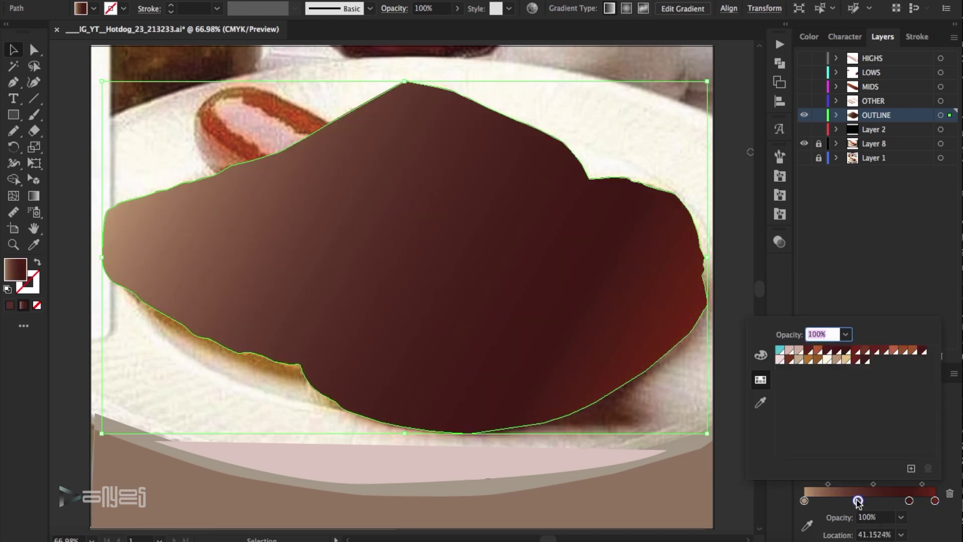
click(837, 361)
mouse_move(909, 501)
mouse_down()
mouse_move(917, 501)
mouse_move(896, 485)
mouse_move(903, 500)
mouse_up()
double_click(902, 501)
click(861, 363)
click(933, 528)
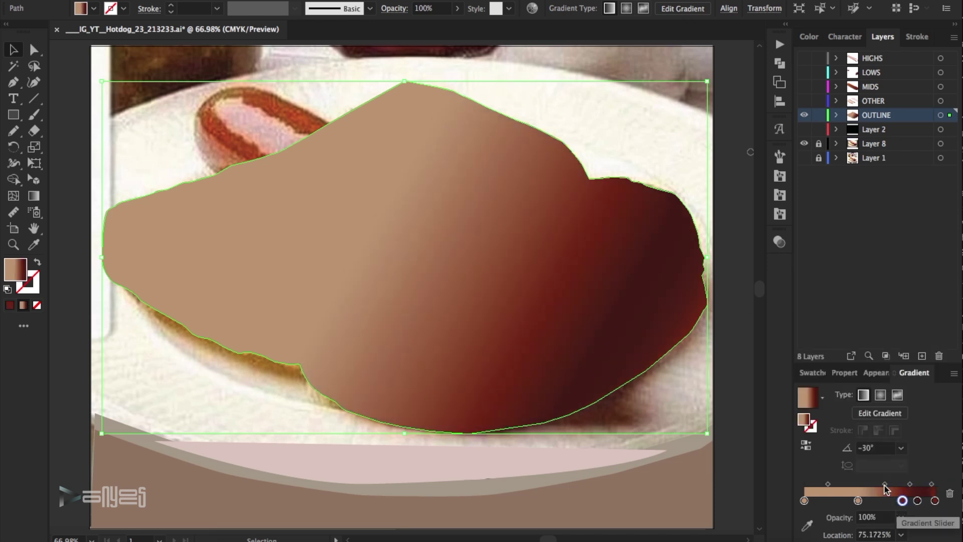
drag(885, 484, 889, 484)
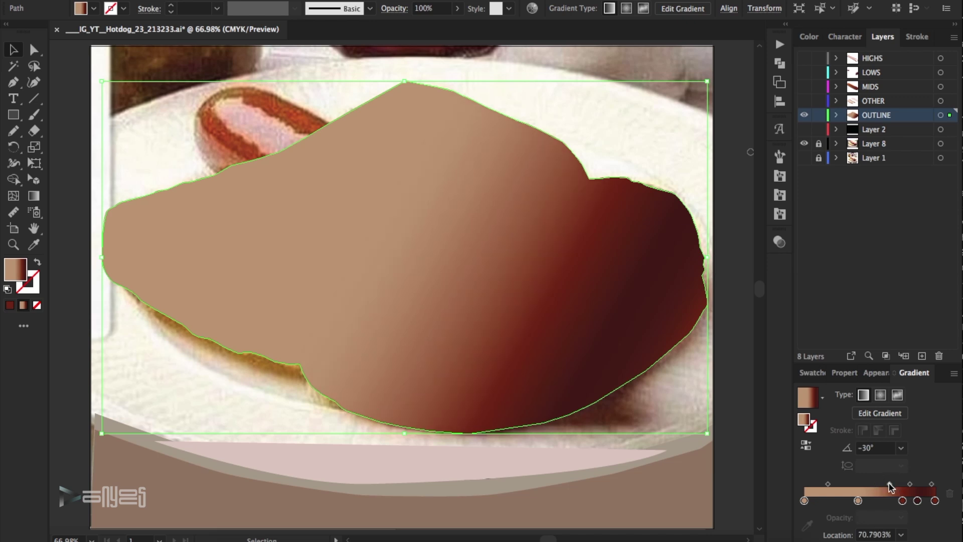
Step: Set the bread outline's gradient angle to -40° and hide the OUTLINE layer
click(867, 448)
key(BackSpace)
text(4)
key(Return)
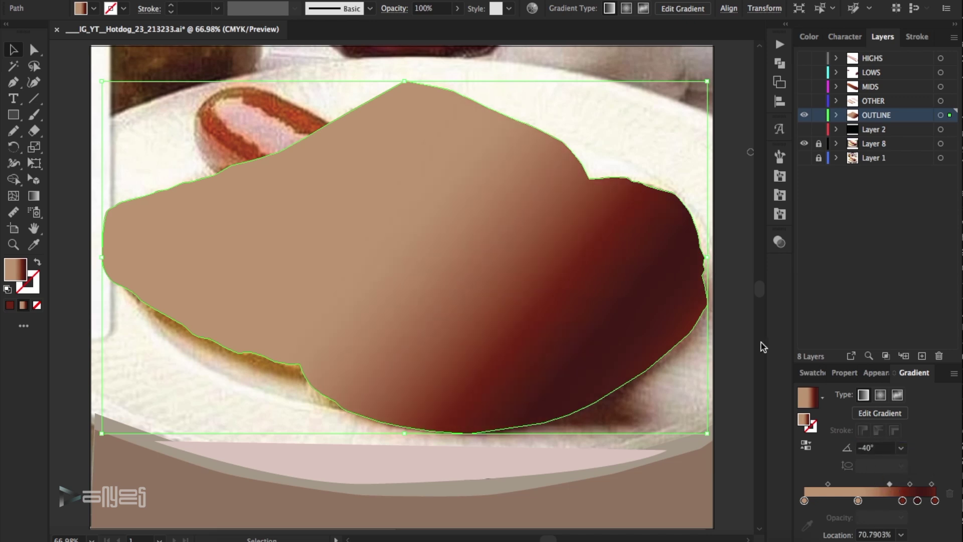
click(750, 354)
click(804, 115)
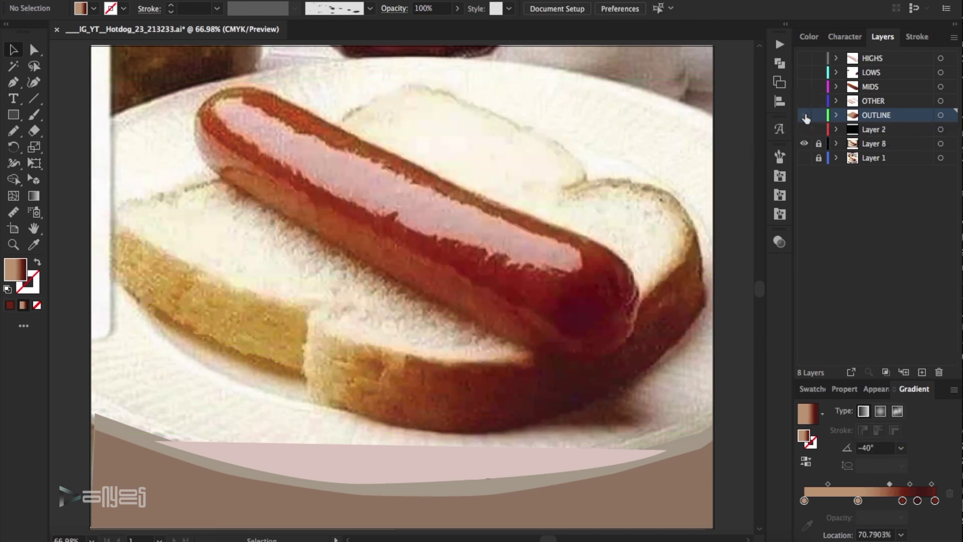
click(805, 116)
click(805, 116)
Step: Add a new layer and trace the cast shadow with the Pen tool, from the right crust down along its lower edge
click(922, 372)
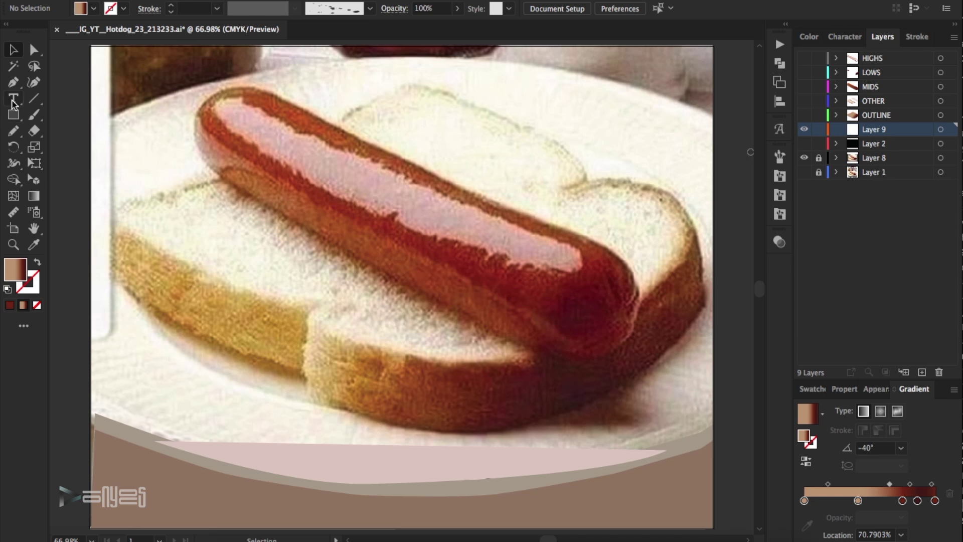
click(664, 353)
click(643, 379)
click(628, 396)
drag(648, 417, 587, 427)
click(509, 430)
drag(459, 432, 432, 431)
click(375, 421)
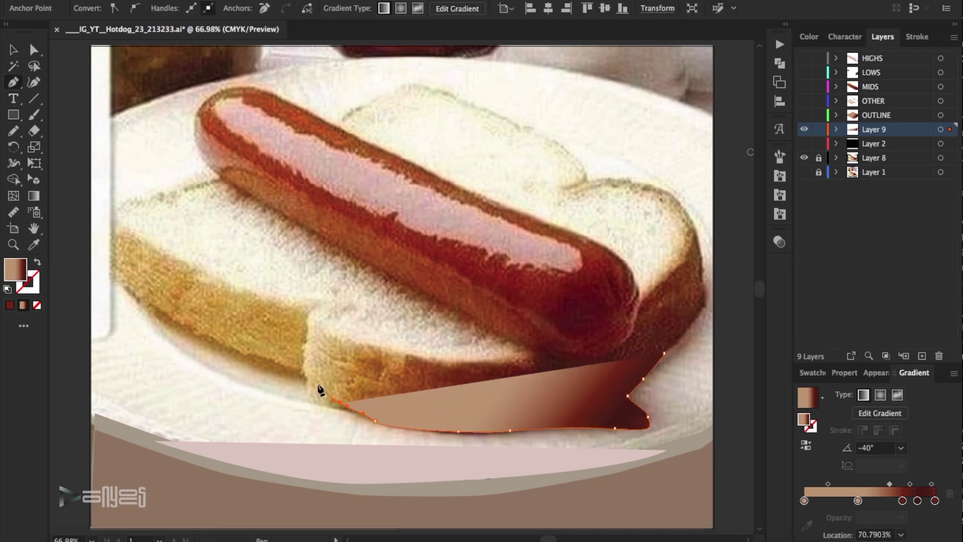
Step: Swap the path's fill and stroke and close the shadow path back across the front crust to its starting point
click(150, 315)
click(207, 284)
click(37, 262)
click(261, 320)
click(380, 379)
click(552, 383)
click(663, 354)
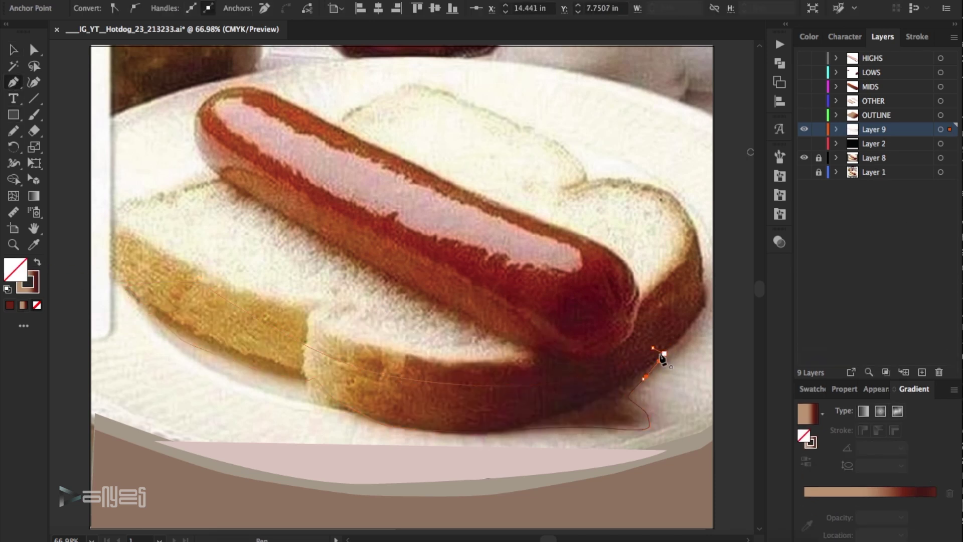
Step: Sample a dark brown and a golden brown from the shadow in the photo, saving both as swatches
key(a)
click(33, 244)
click(624, 416)
click(815, 389)
click(953, 390)
click(833, 236)
key(Return)
click(189, 329)
click(954, 389)
click(847, 239)
click(835, 333)
Step: Turn the shadow path's gradient stroke into a fill and remove the gradient's middle color stops
key(v)
click(303, 357)
drag(301, 354, 301, 350)
key(shift+x)
click(919, 389)
drag(898, 500, 916, 524)
drag(858, 501, 861, 524)
Step: Color the shadow gradient from golden brown to dark brown and shift its midpoint to about 46%
double_click(805, 501)
click(884, 359)
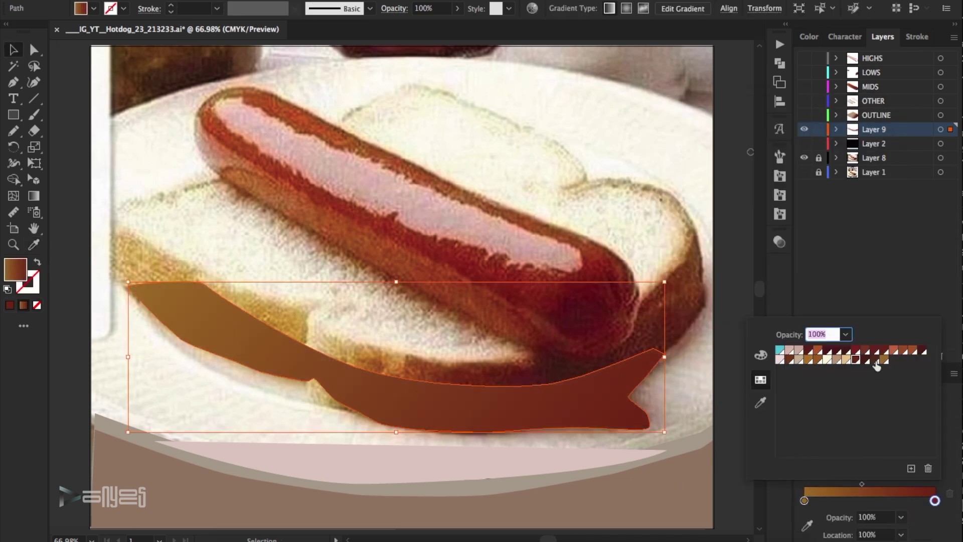
click(877, 360)
click(870, 485)
click(720, 447)
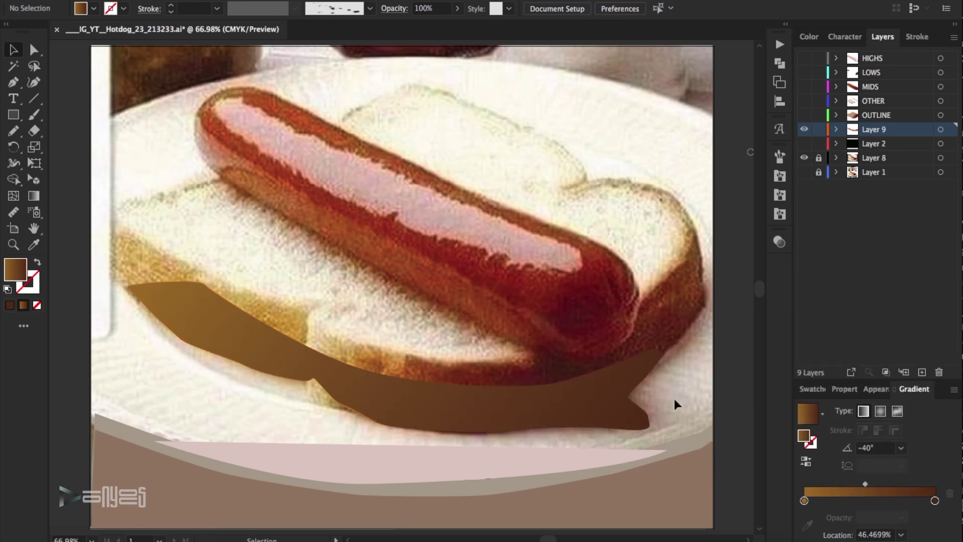
Step: Draw a large ellipse over the plate and widen it past both sides of the artboard to match the plate's curve
key(ctrl+minus)
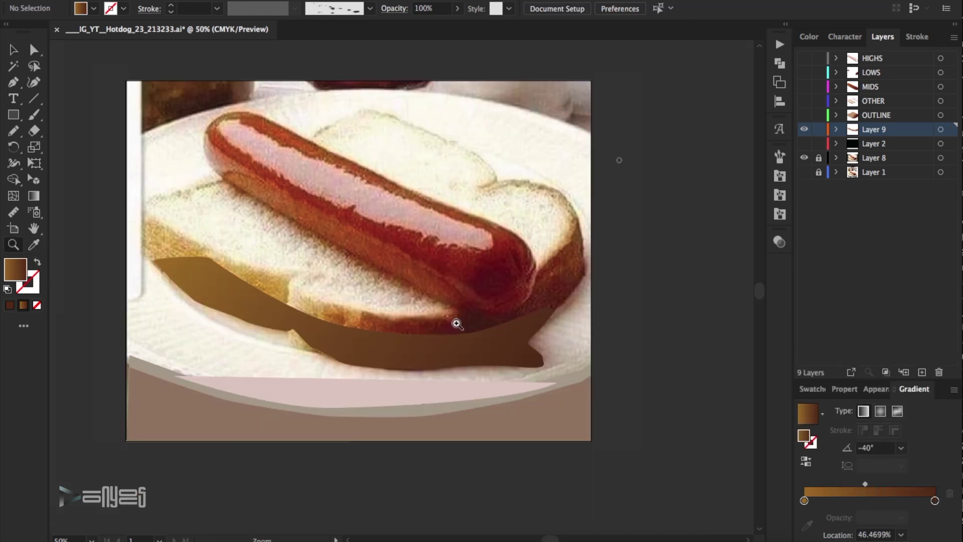
drag(13, 118, 71, 146)
drag(139, 93, 607, 401)
drag(371, 92, 371, 88)
drag(139, 247, 105, 260)
drag(652, 247, 734, 253)
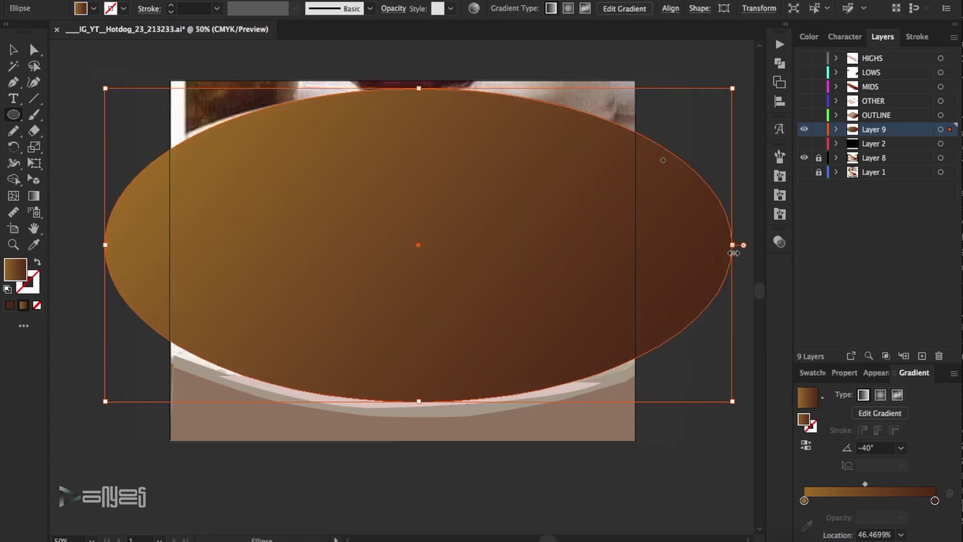
Step: Send the plate ellipse to the back and swap its fill and stroke so only its outline shows
key(v)
click(131, 1)
click(288, 36)
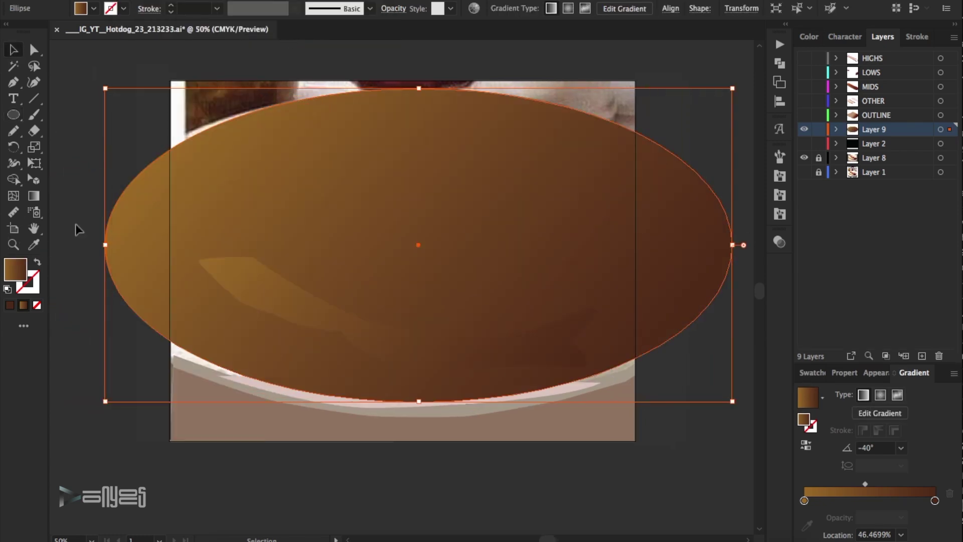
click(38, 266)
click(78, 222)
Step: Sample a grayish tan and an off-white from the plate in the photo, saving both as swatches
key(i)
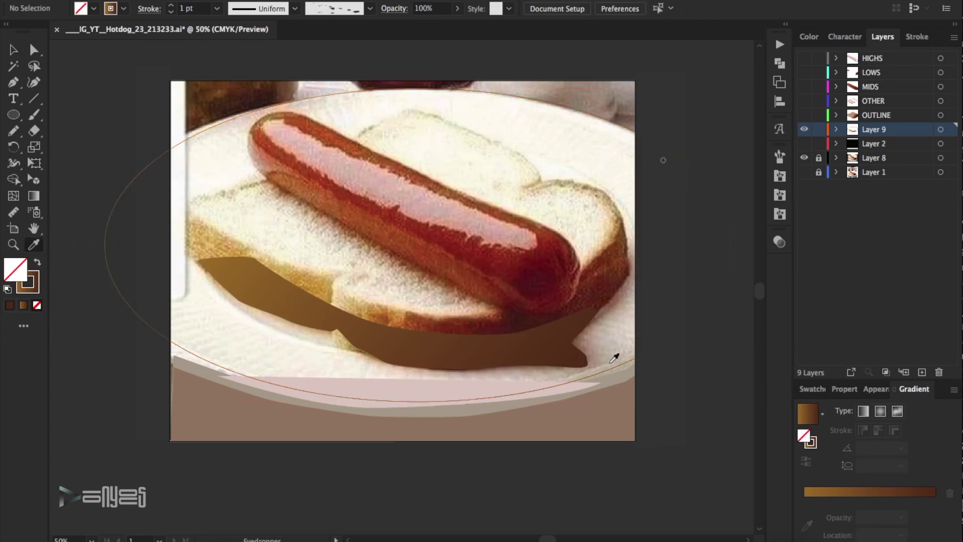
click(617, 355)
click(815, 389)
click(954, 389)
click(833, 236)
click(854, 337)
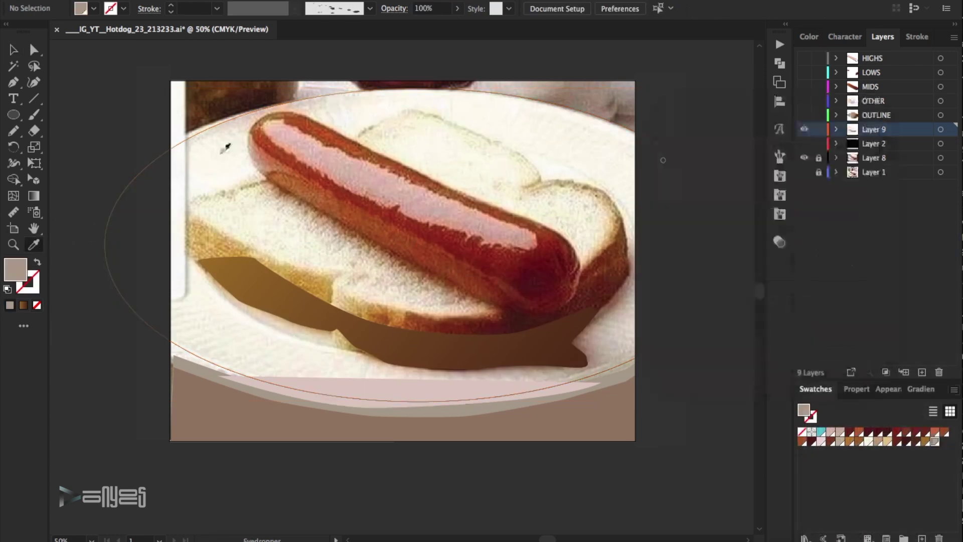
click(227, 129)
click(954, 389)
click(869, 238)
click(836, 334)
Step: Fill the plate ellipse with an off-white to grayish-tan gradient at a -45° angle
click(15, 52)
click(111, 279)
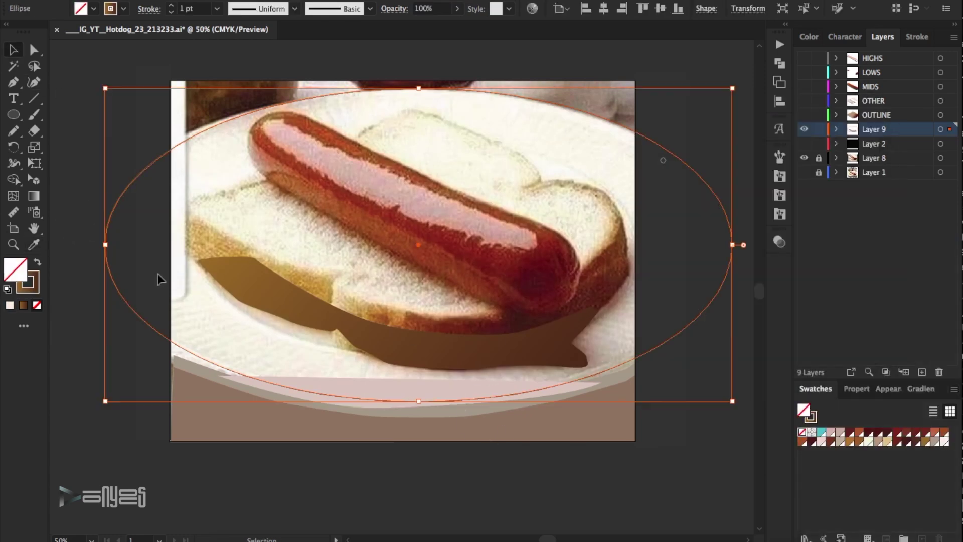
click(38, 266)
click(921, 389)
click(902, 448)
click(920, 347)
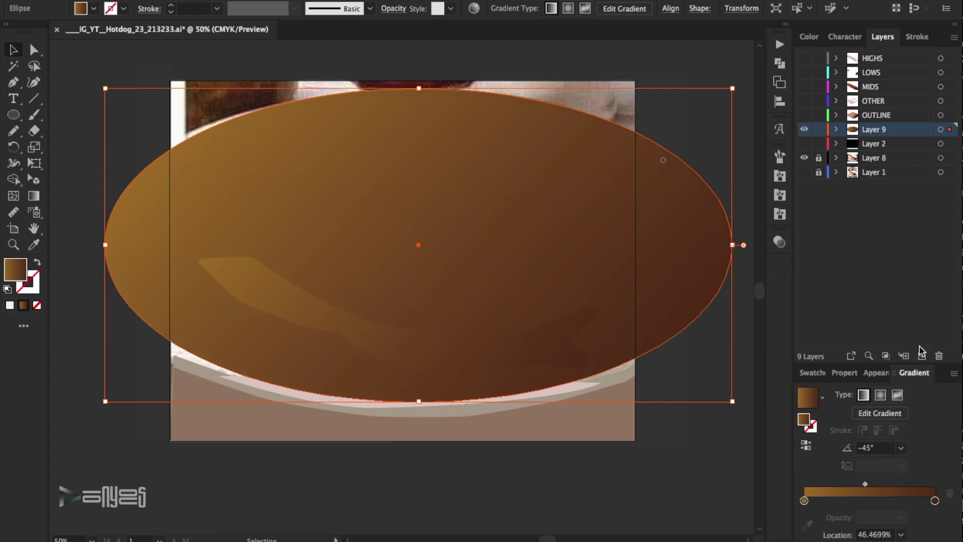
double_click(935, 500)
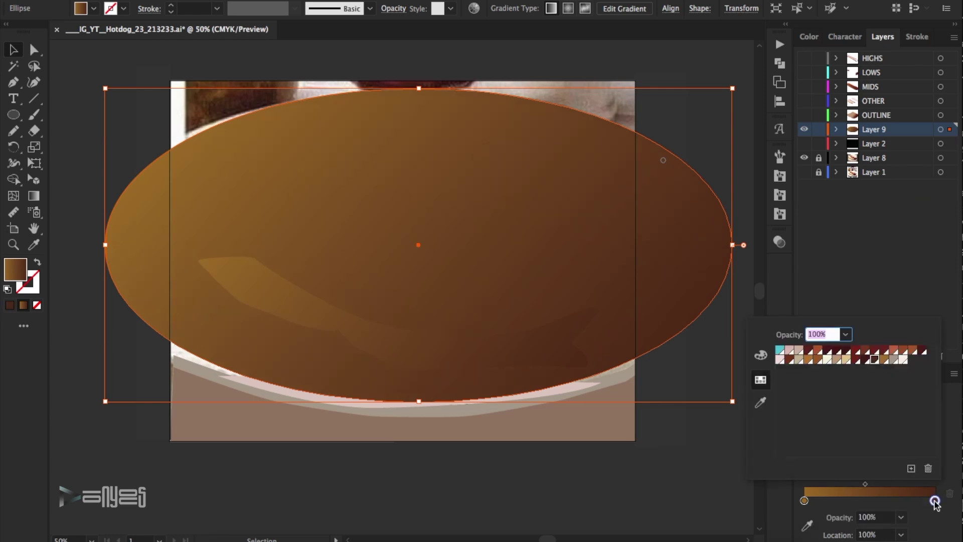
click(894, 363)
double_click(804, 501)
click(903, 361)
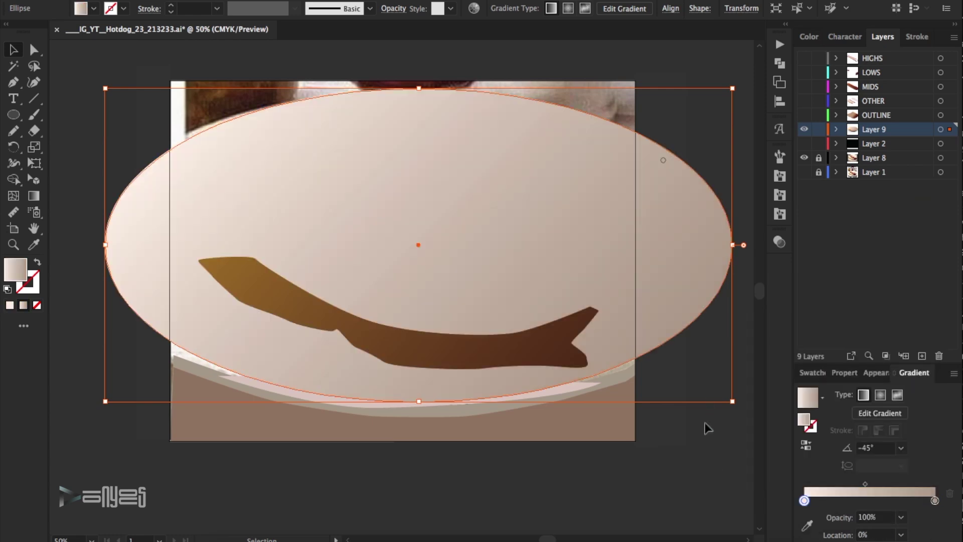
Step: Shift the plate gradient's midpoint to about 84%, set its angle to -60°, and send the ellipse to the back
drag(866, 483, 911, 483)
click(902, 447)
click(920, 360)
click(698, 432)
click(296, 150)
click(122, 1)
mouse_move(150, 1)
click(301, 35)
click(697, 116)
Step: Show the black background layer and the OUTLINE, OTHER, MIDS, LOWS and HIGHS layers, toggling Layer 9 and OUTLINE to compare
click(805, 143)
scroll(690, 110, up, 2)
click(804, 115)
click(804, 101)
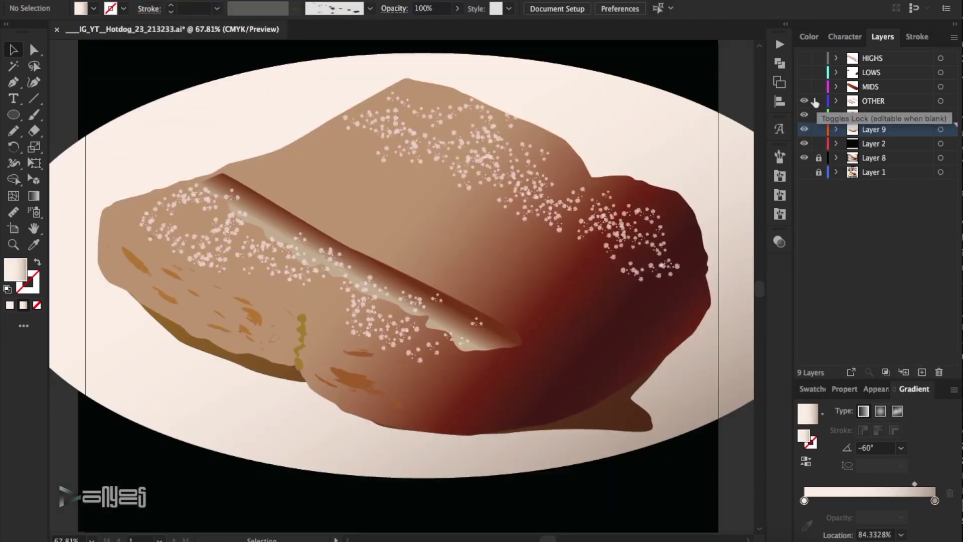
click(804, 86)
click(804, 73)
click(804, 59)
click(804, 129)
click(805, 129)
click(804, 116)
click(805, 115)
Step: Send the full bread outline shape to the back of its layer, behind the bread slices
click(532, 141)
click(126, 0)
mouse_move(146, 1)
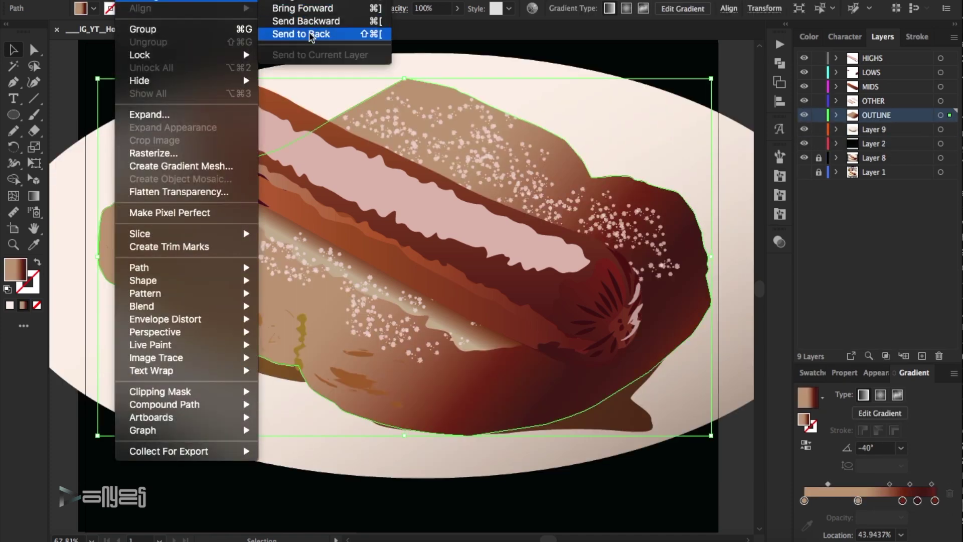
click(310, 35)
click(734, 99)
Step: Soften the bread's cast shadow with a Gaussian Blur
click(636, 414)
click(246, 0)
mouse_move(326, 226)
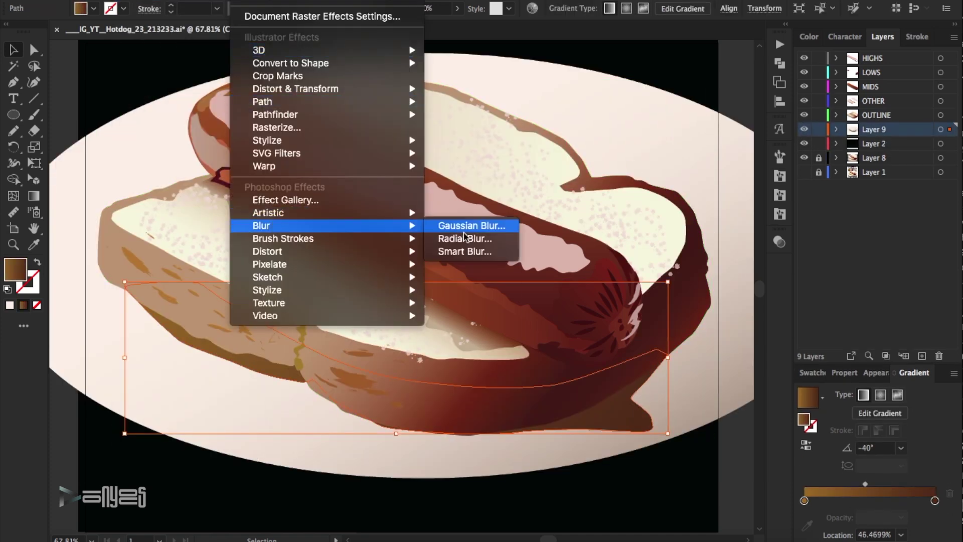
click(455, 227)
drag(765, 105, 768, 106)
click(861, 136)
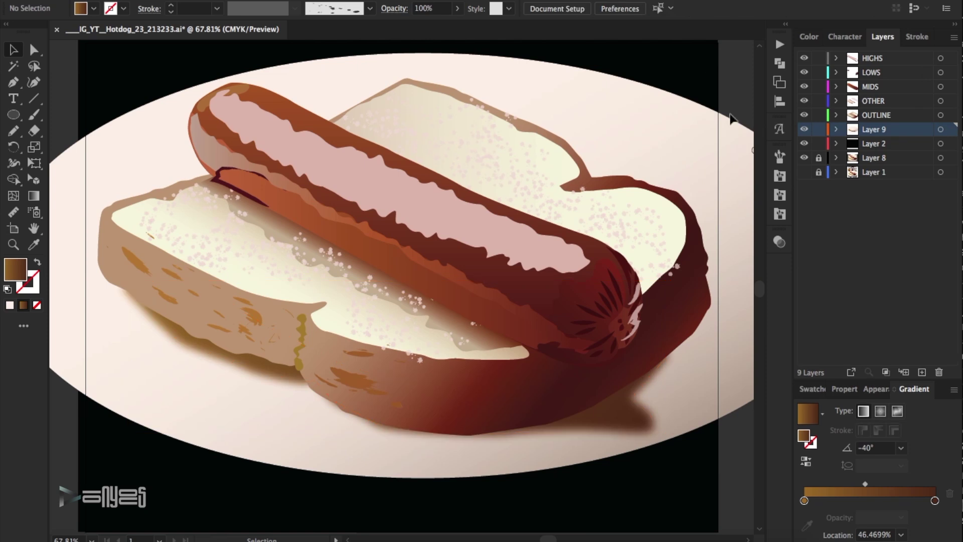
Step: Darken the maroon stop of the bread outline's gradient by raising its black to 74% in CMYK
click(613, 389)
double_click(917, 501)
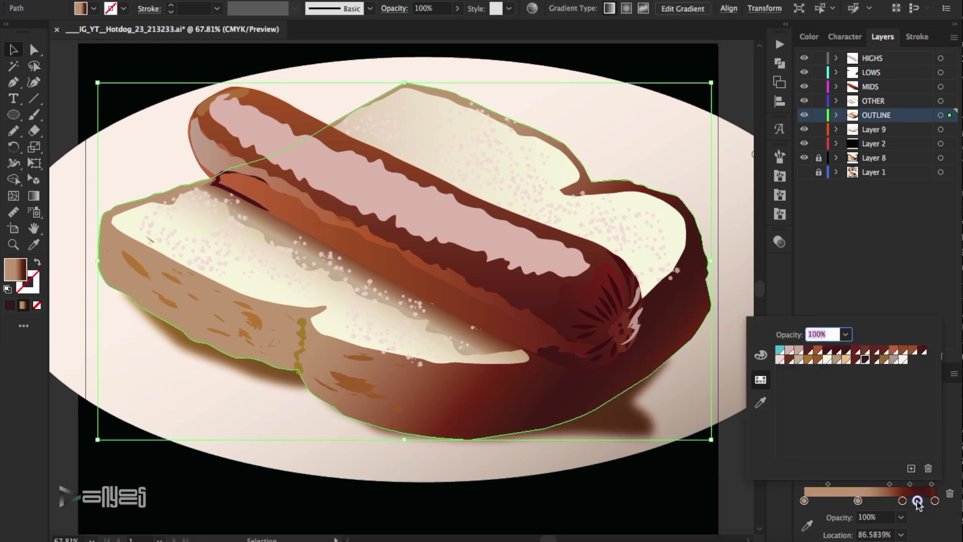
click(765, 357)
click(933, 322)
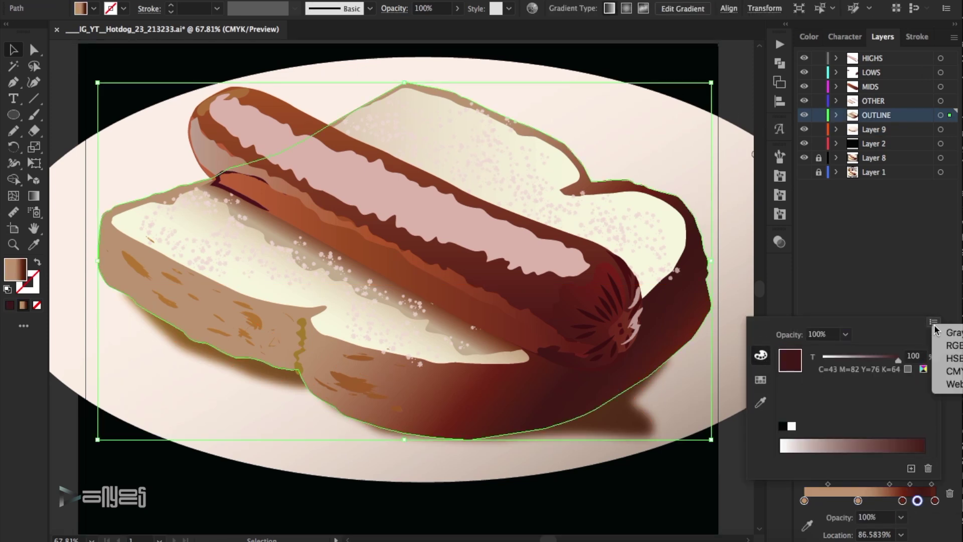
click(954, 371)
drag(872, 409, 883, 412)
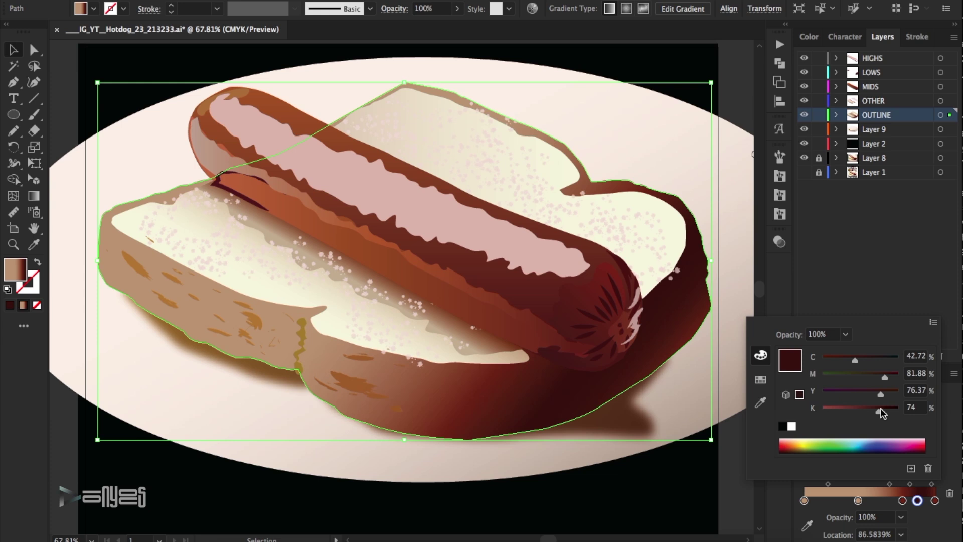
click(727, 83)
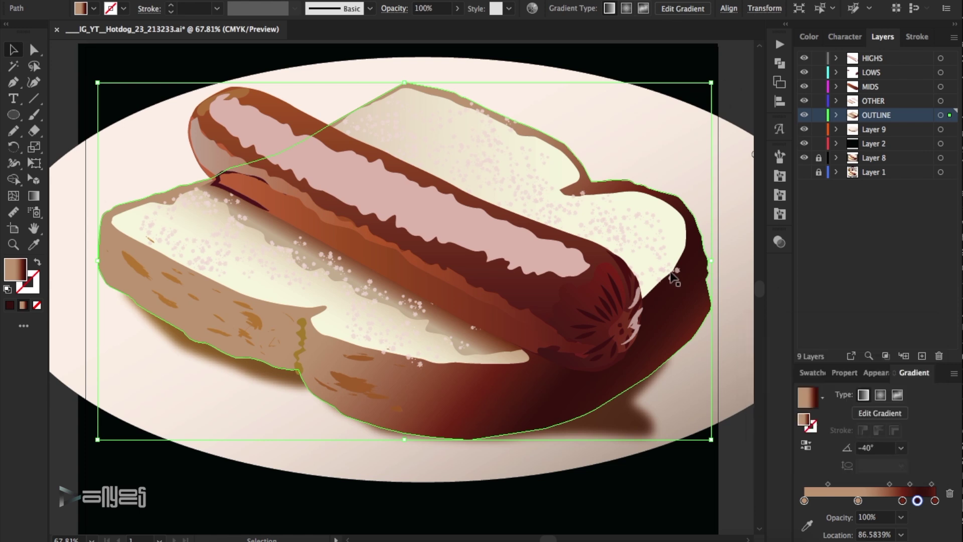
click(562, 357)
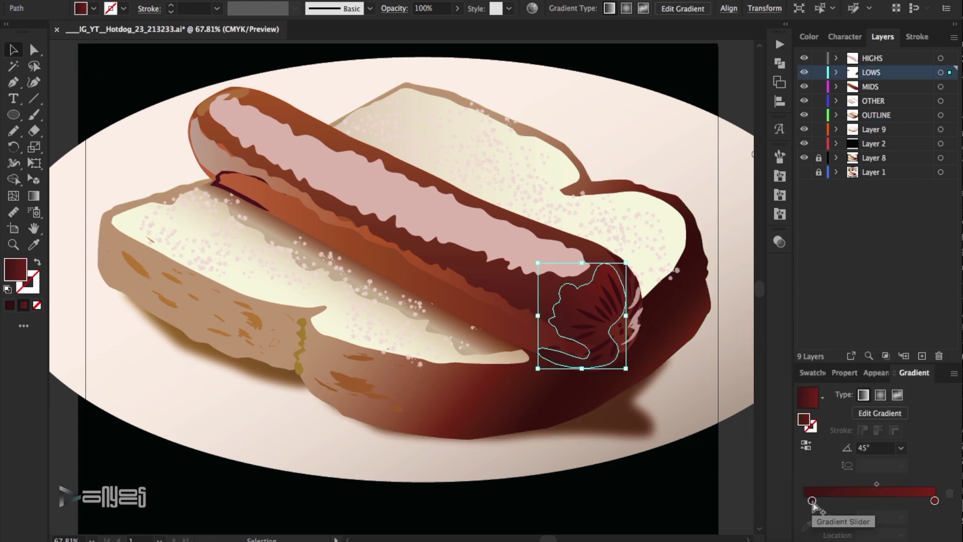
click(738, 81)
Step: Replace the bread outline gradient's dark maroon stop with a reddish-brown one, adjusting its black and magenta and the neighboring stop
click(692, 326)
drag(917, 500, 920, 525)
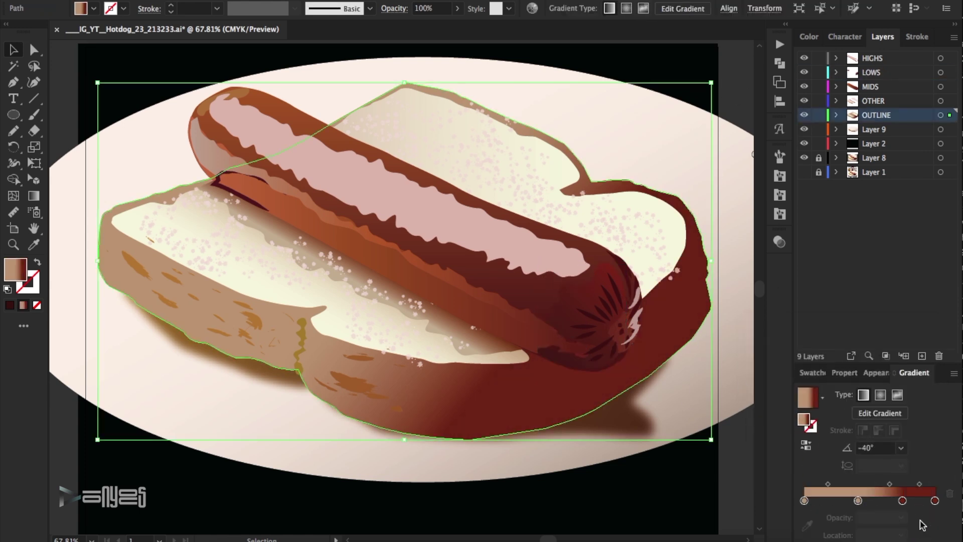
click(918, 502)
double_click(917, 501)
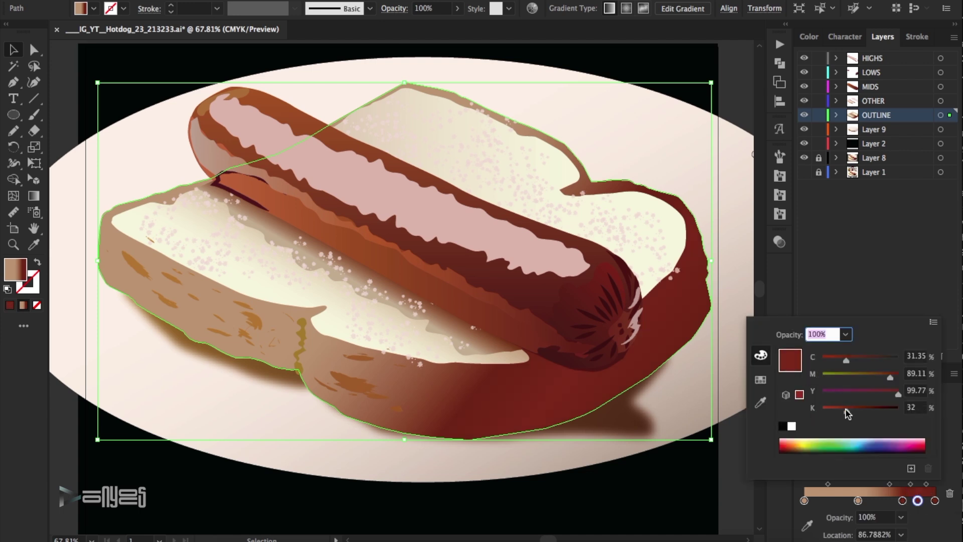
drag(845, 411, 848, 410)
drag(890, 377, 883, 379)
drag(889, 484, 905, 500)
click(744, 442)
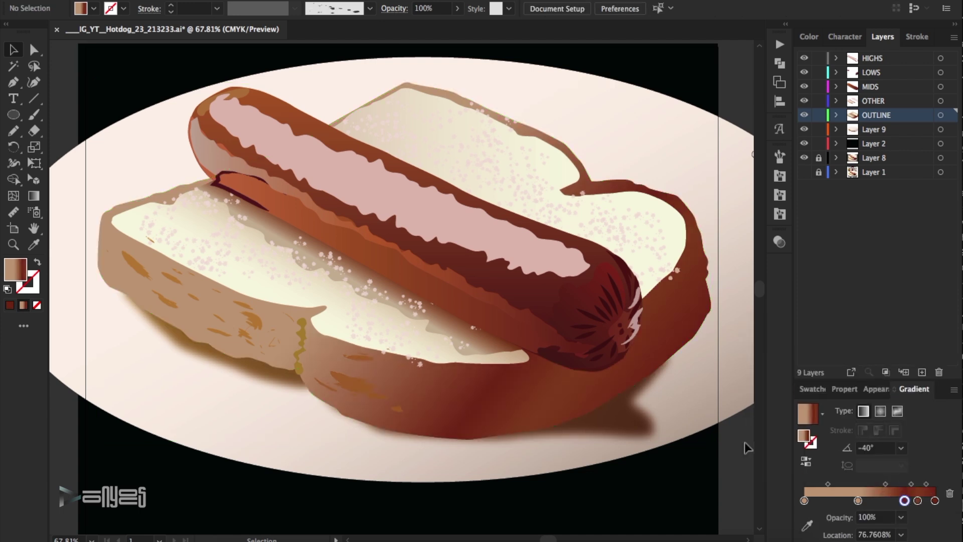
Step: Select the ink splat strokes on both bread slices and give them a darker stroke color
click(514, 181)
shift+click(519, 184)
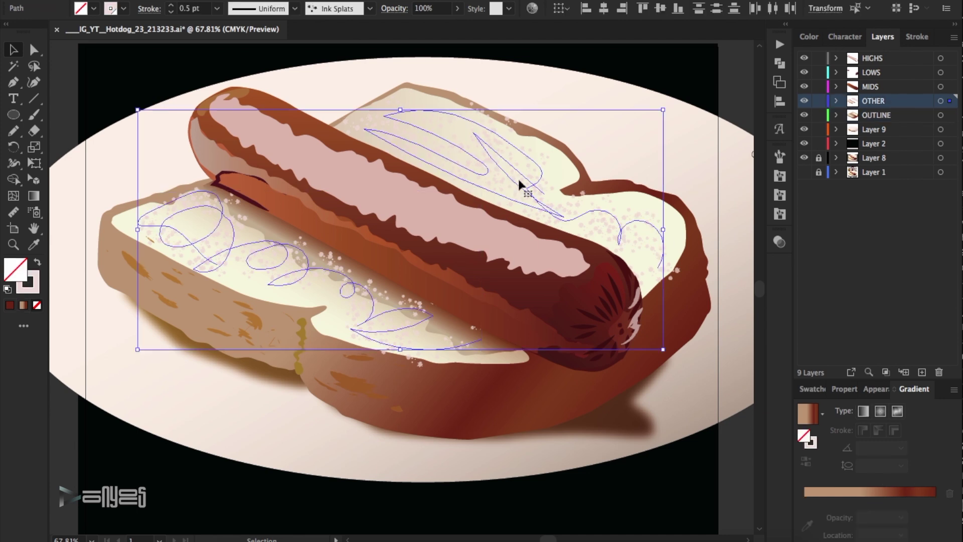
double_click(33, 277)
click(893, 104)
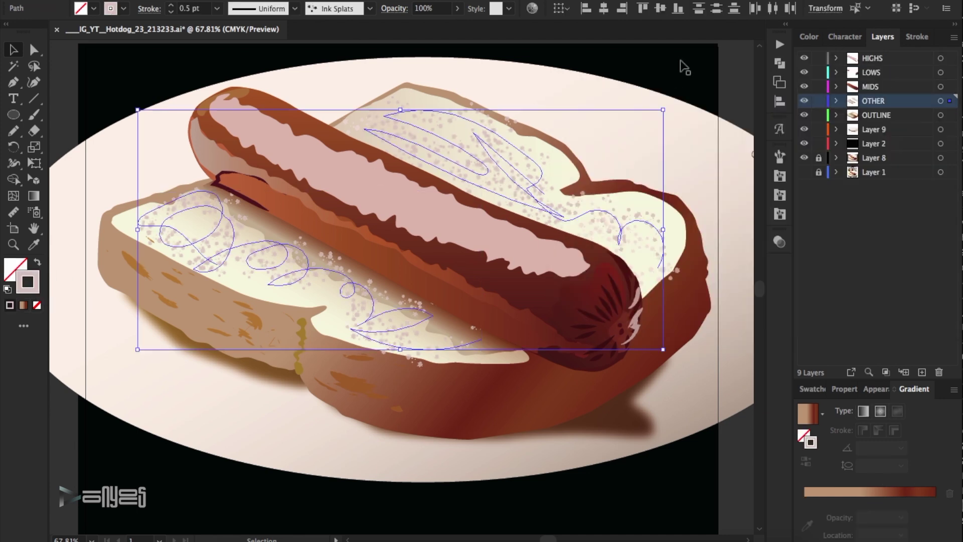
click(732, 89)
Step: Recolor the small remaining ink splat stroke on the back slice to a grayish pink (H 9°, S 14%, B 82%)
click(326, 299)
click(355, 123)
double_click(34, 290)
click(608, 130)
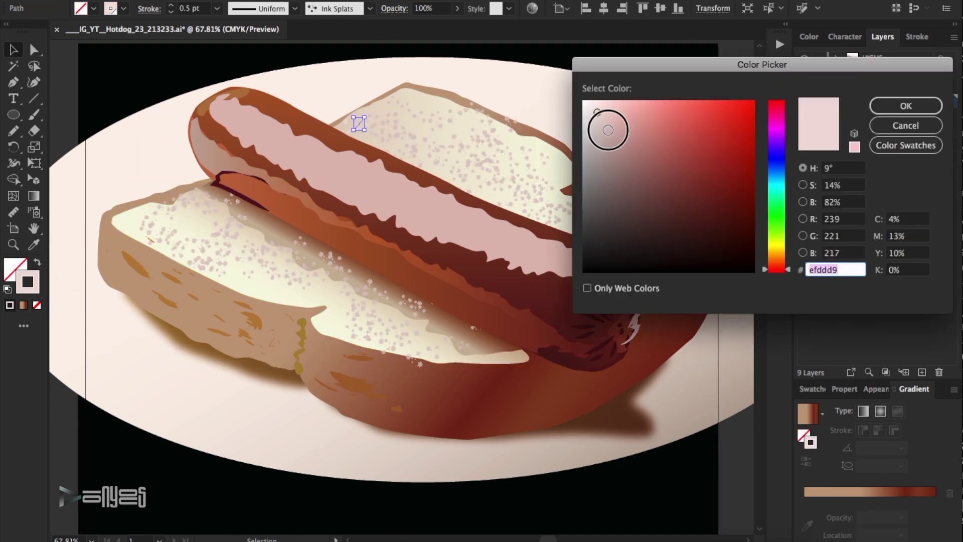
click(898, 104)
click(746, 86)
Step: Move the tip anchor of the front slice's inner bread shape and the shadow's end anchor to meet the hot dog's underside
click(287, 228)
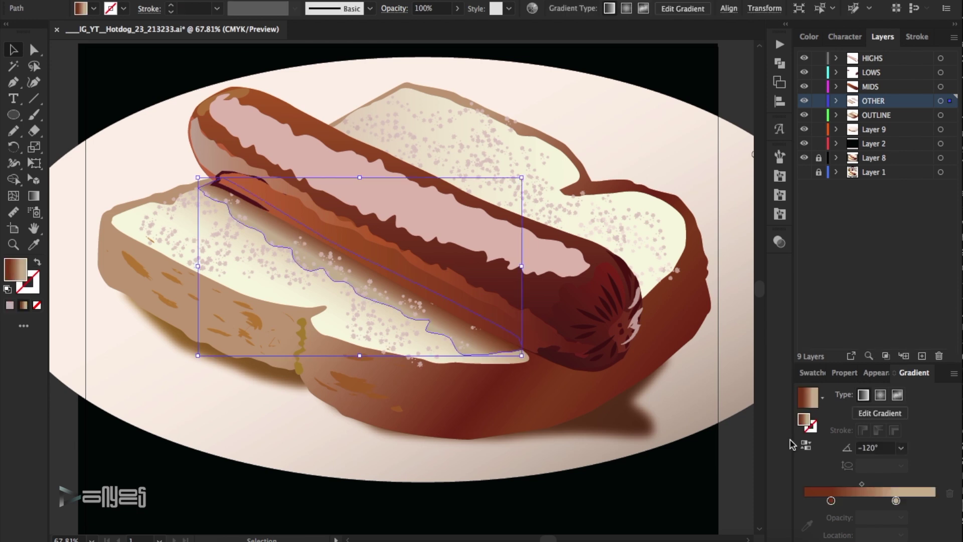
click(492, 191)
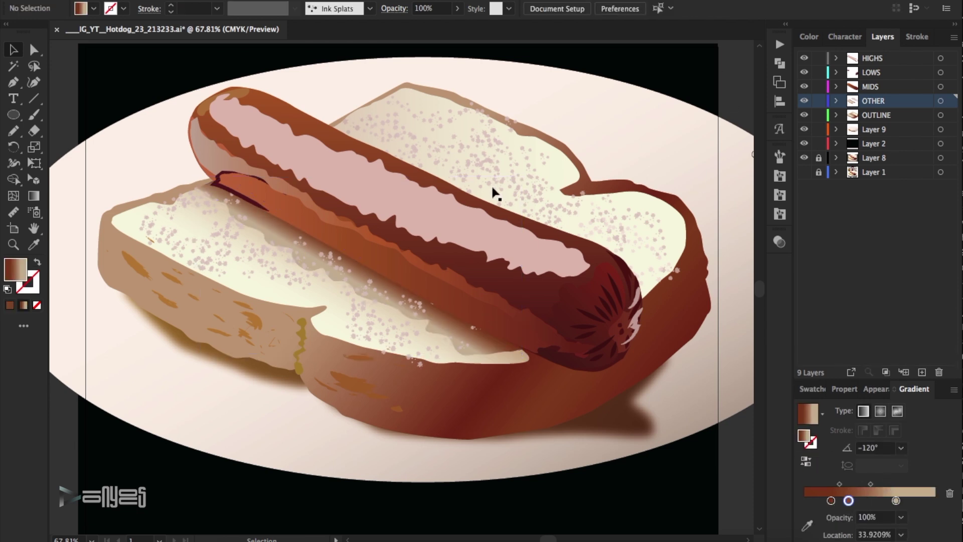
click(526, 363)
key(a)
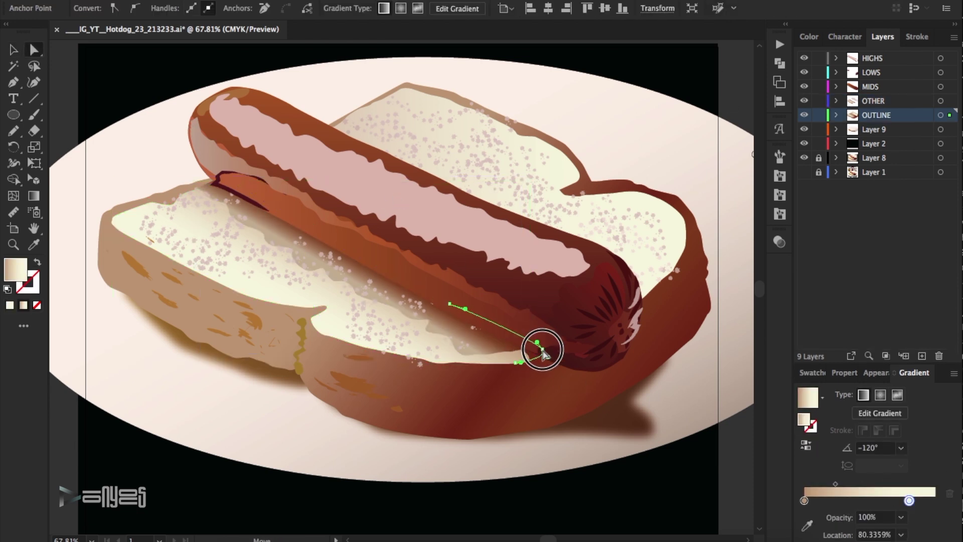
click(522, 352)
click(483, 356)
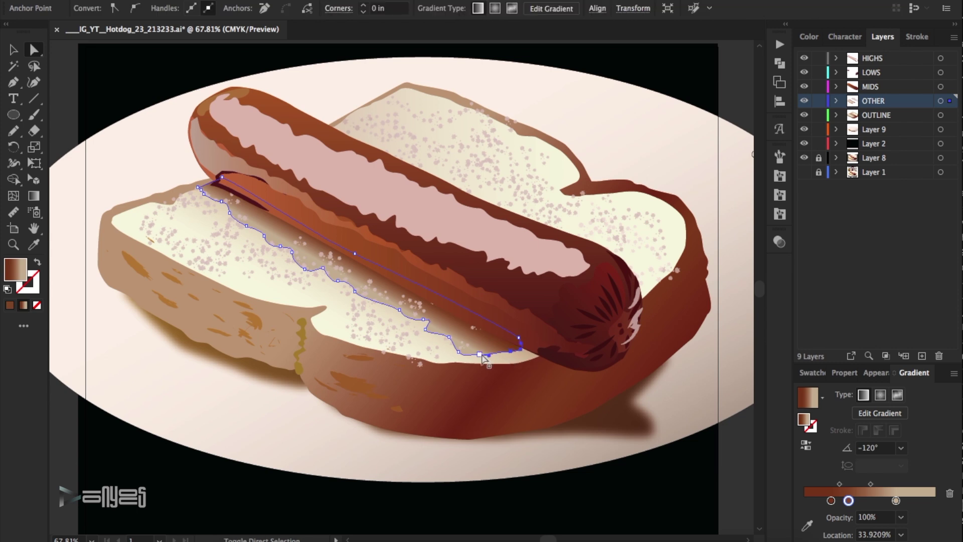
drag(522, 351, 538, 355)
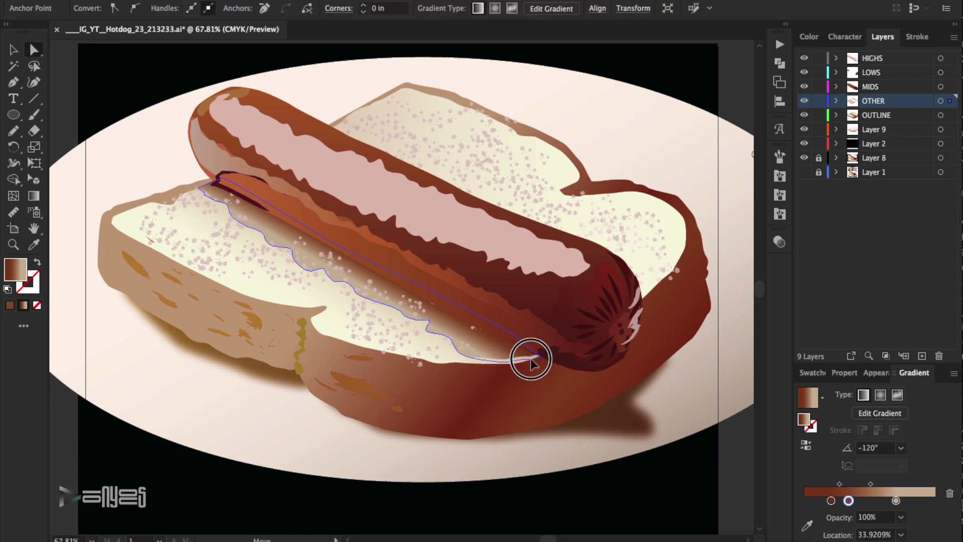
click(698, 145)
Step: Hide the layers from Layer 9 up through HIGHS and show them again to review how the artwork is layered
drag(804, 129, 805, 61)
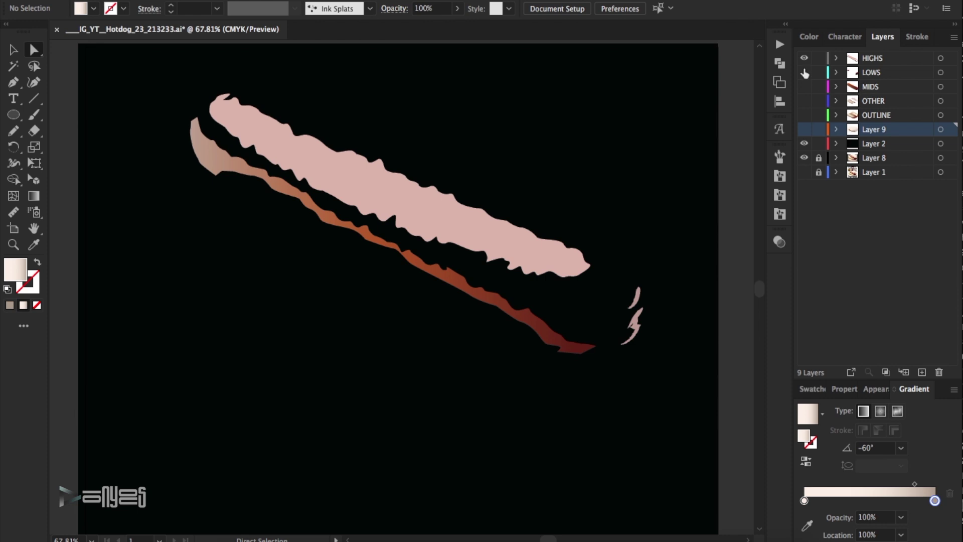
drag(805, 74, 807, 91)
click(804, 115)
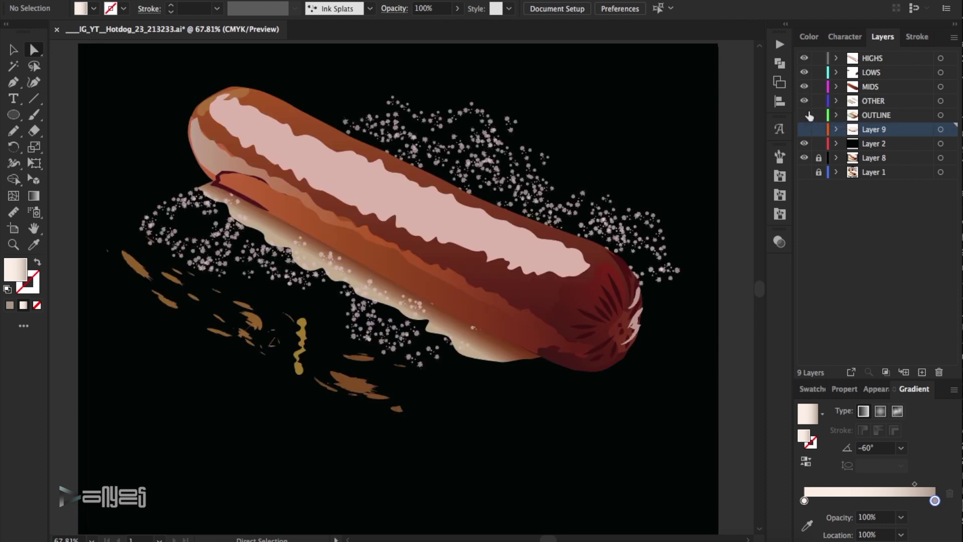
click(804, 129)
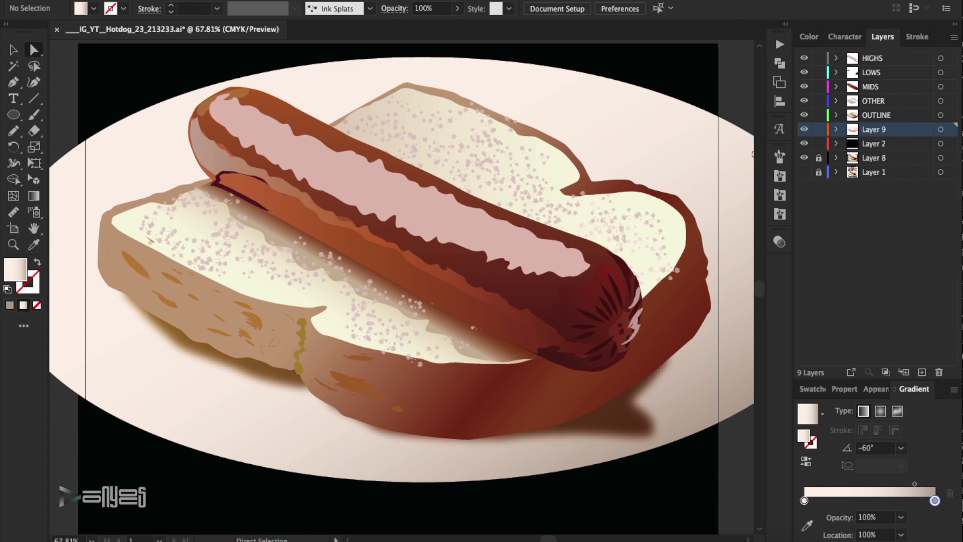
click(265, 182)
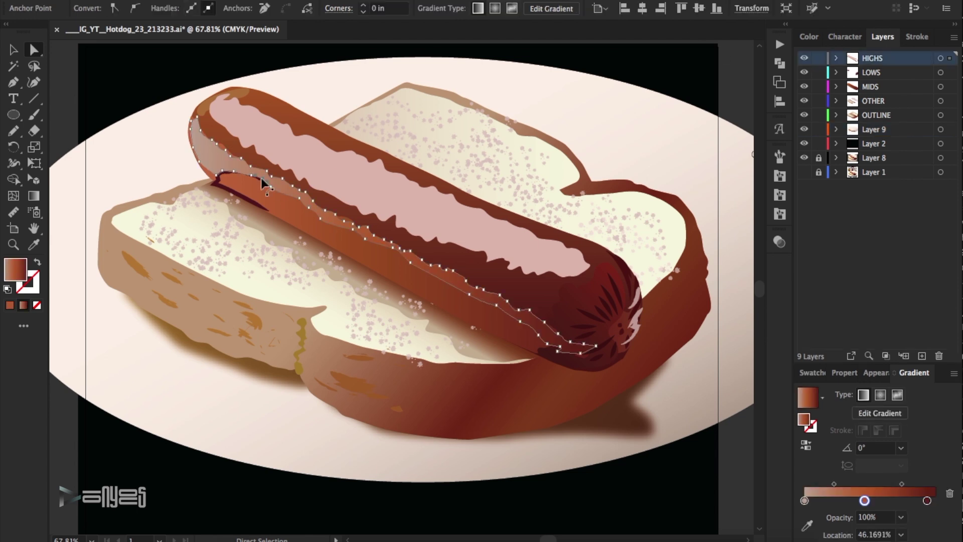
click(221, 185)
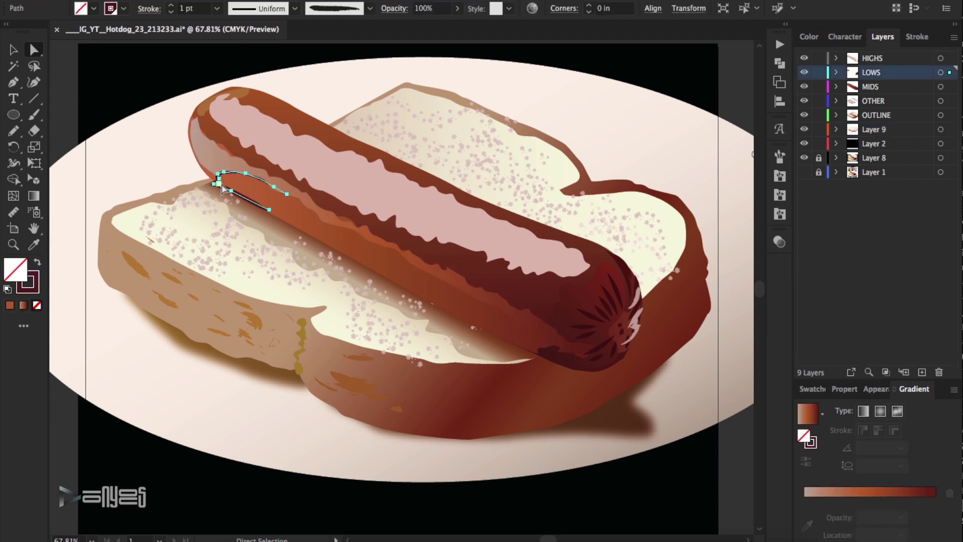
click(398, 262)
click(508, 74)
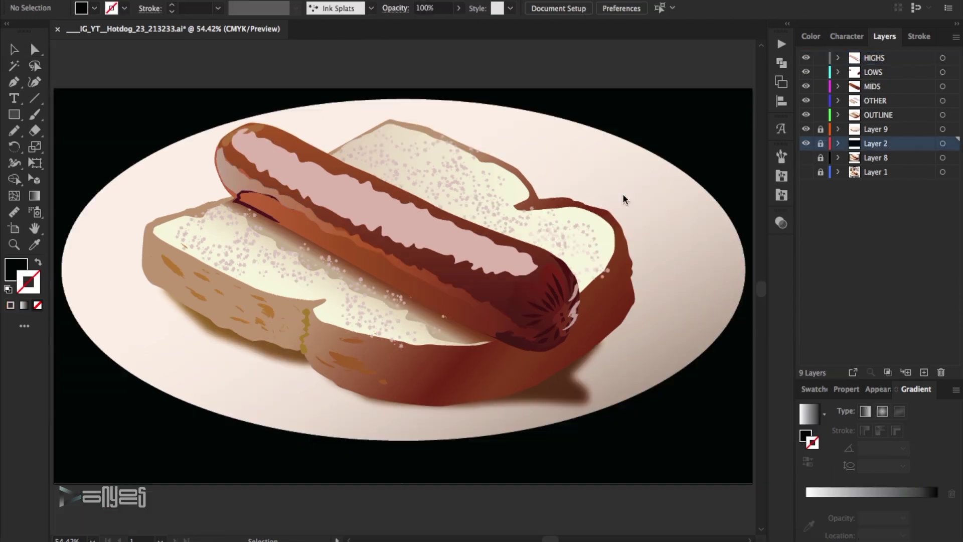
Step: Duplicate Layer 9 with its plate ellipse and reflect the ellipse across the vertical axis to reverse its shading
click(806, 129)
click(806, 128)
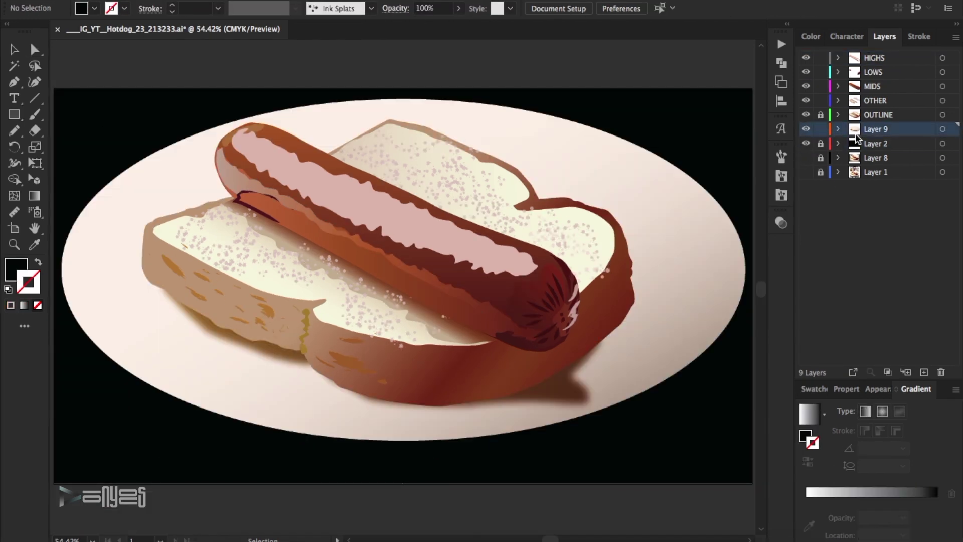
click(643, 218)
drag(875, 128, 922, 366)
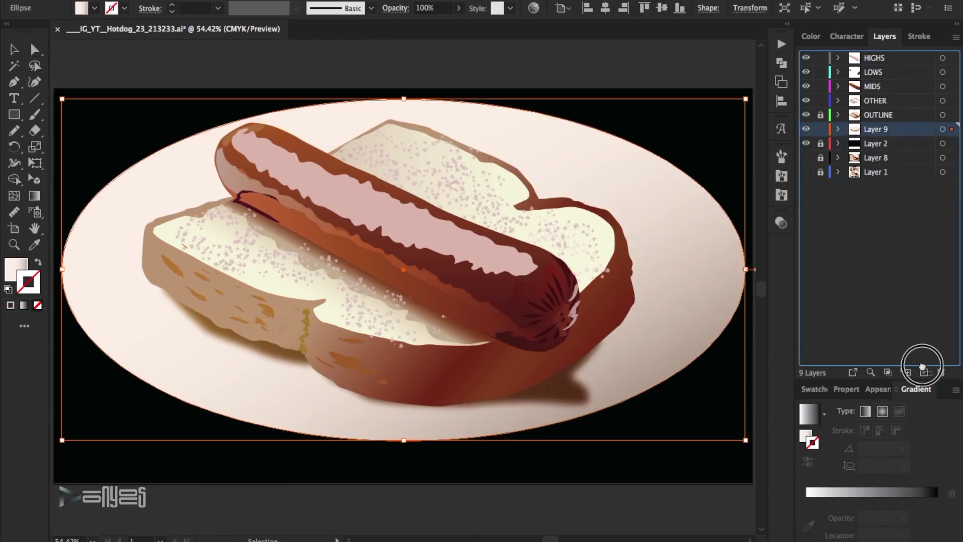
click(125, 1)
click(295, 32)
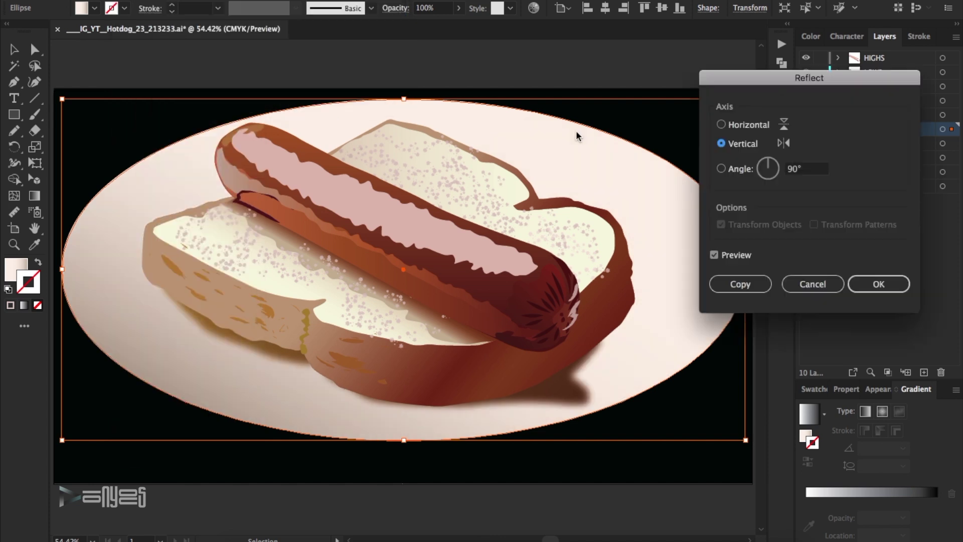
click(878, 284)
Step: Scale the reflected plate ellipse uniformly to 88% to form the plate's inner surface
click(116, 1)
click(283, 43)
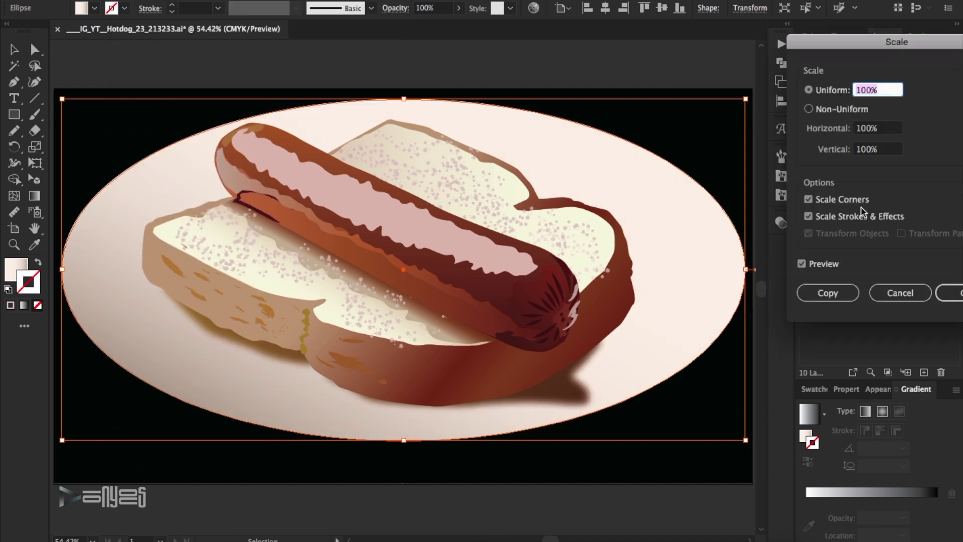
text(90)
key(Tab)
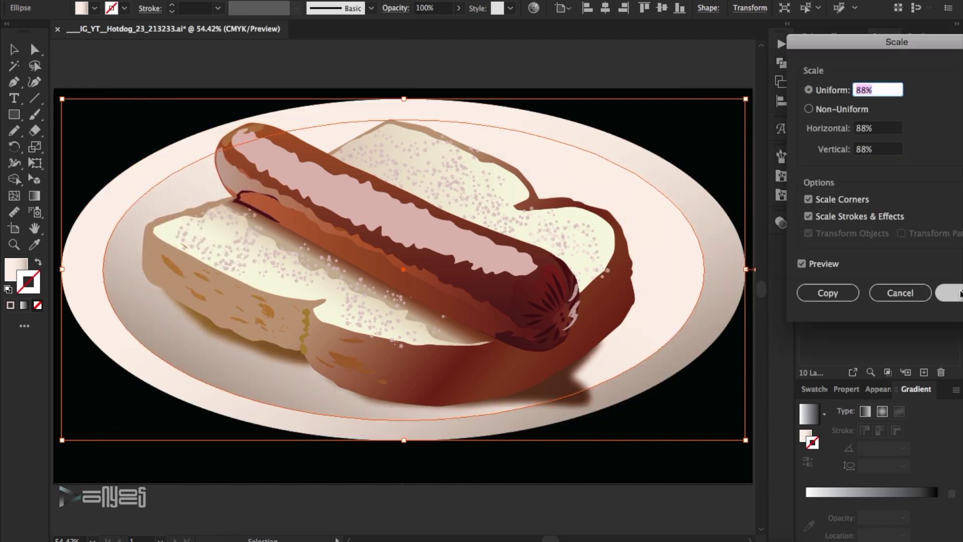
click(949, 293)
Step: Fine-tune the inner plate ellipse by reducing its height, nudging it upward and widening it slightly
drag(401, 419, 402, 407)
key(Up)
key(Up)
key(Up)
drag(704, 265, 709, 268)
click(286, 83)
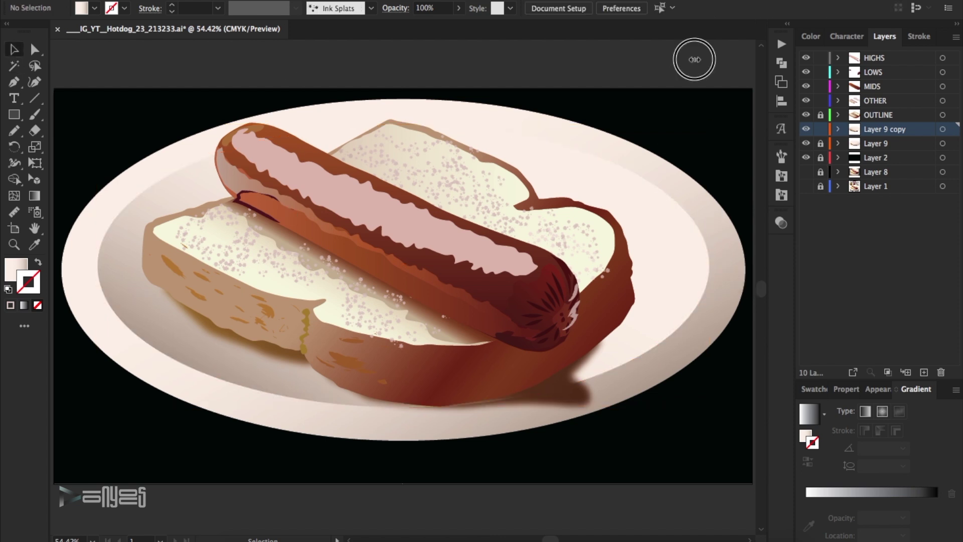